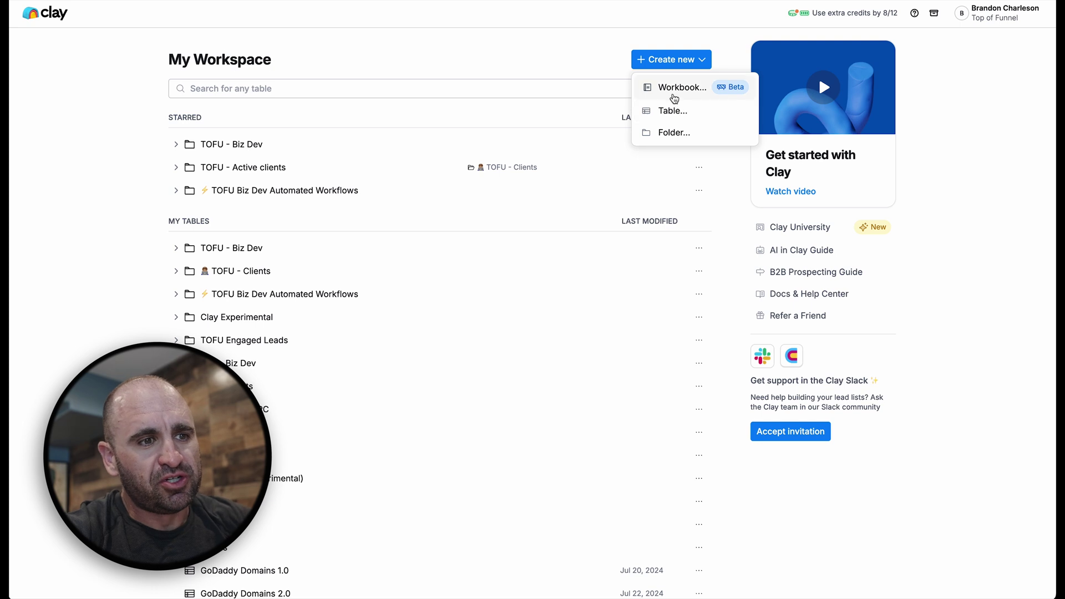
# Start a new workbook and open the ocean.io lookalike ecommerce table with its 15 companies
pyautogui.click(677, 87)
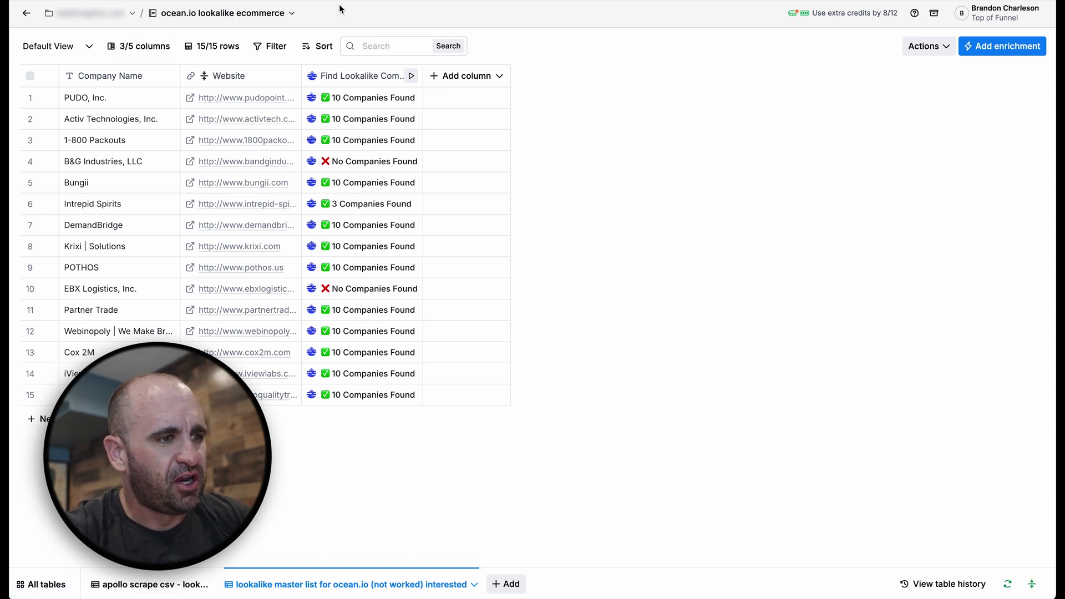
pyautogui.click(351, 76)
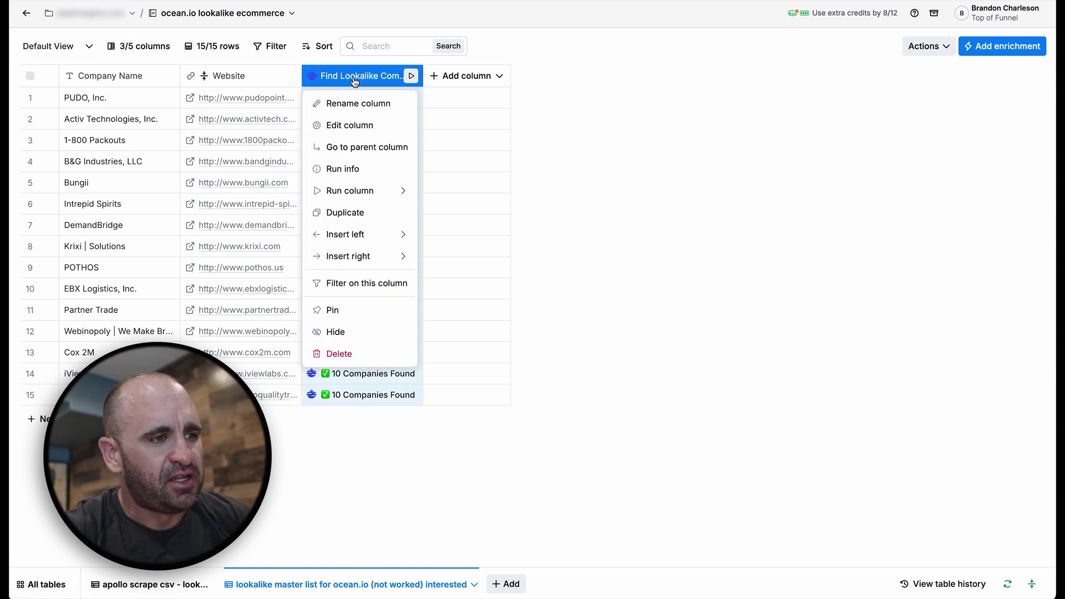
pyautogui.click(359, 125)
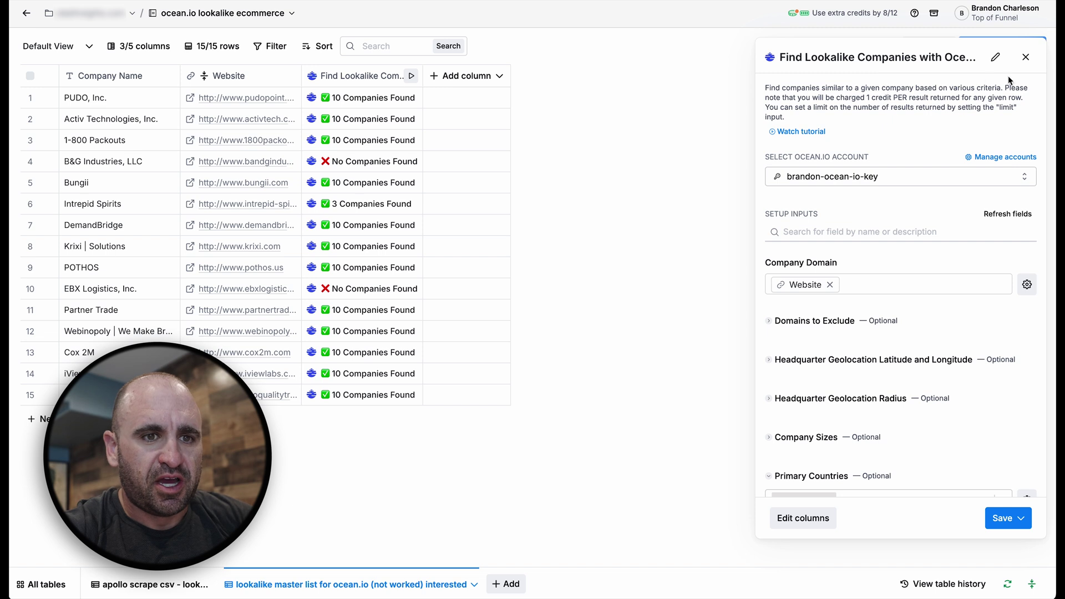
pyautogui.click(1026, 58)
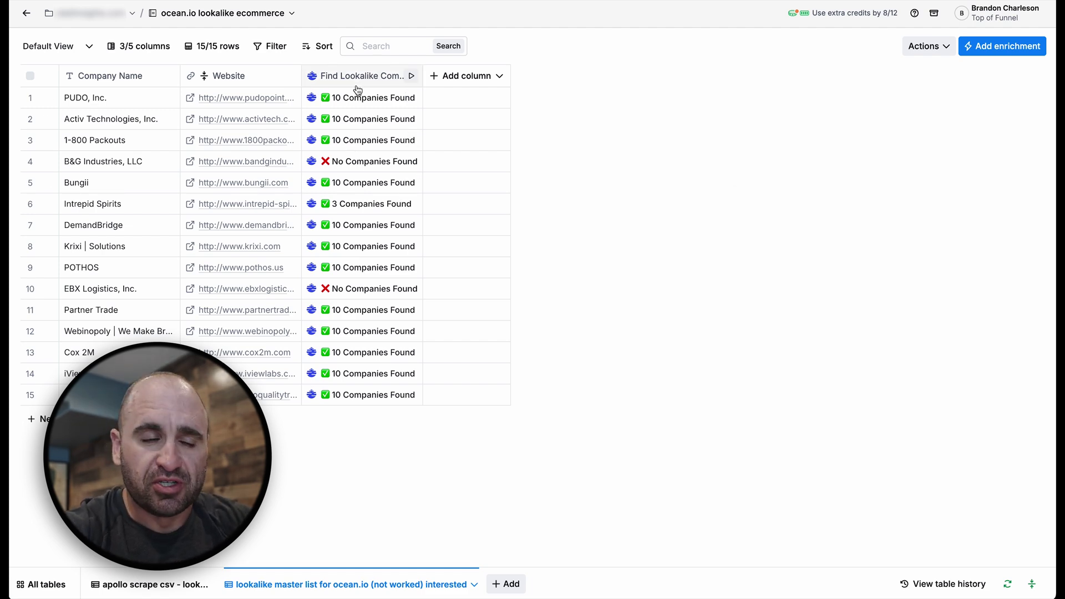
pyautogui.click(993, 46)
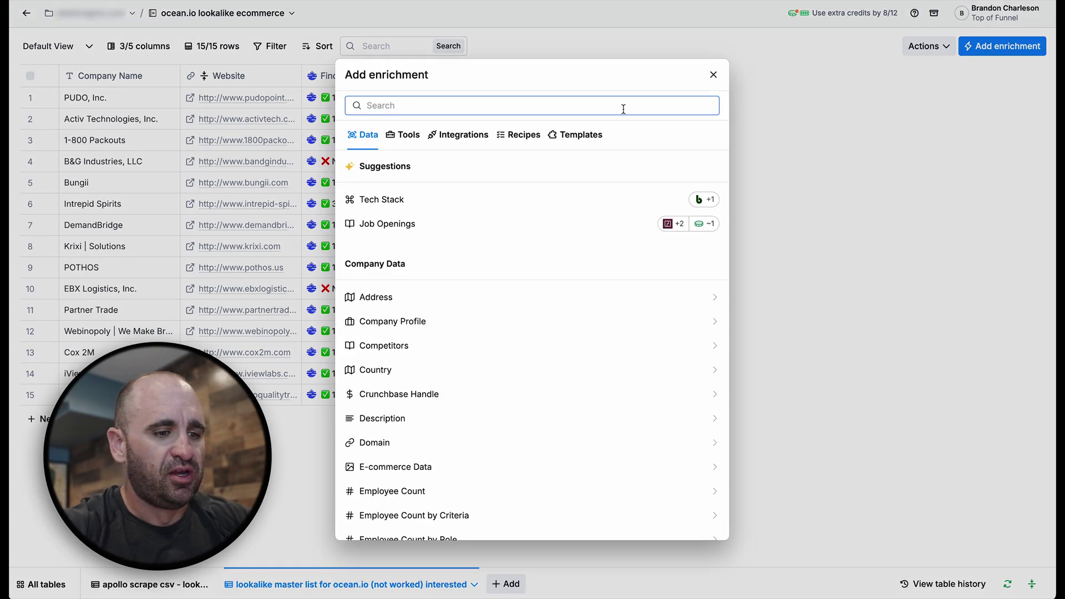
pyautogui.write('ocean')
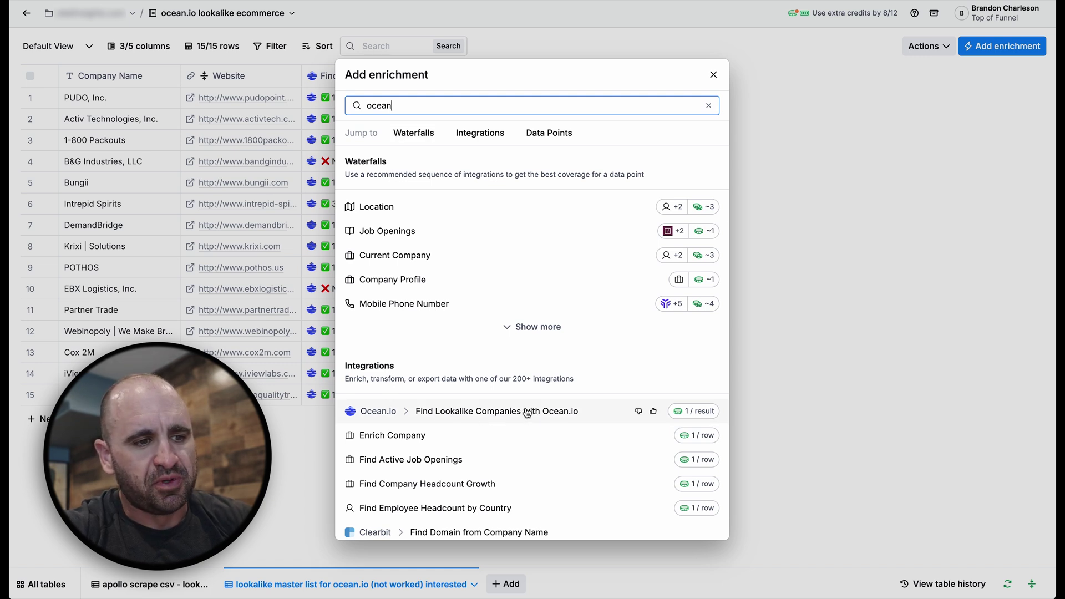
pyautogui.click(713, 74)
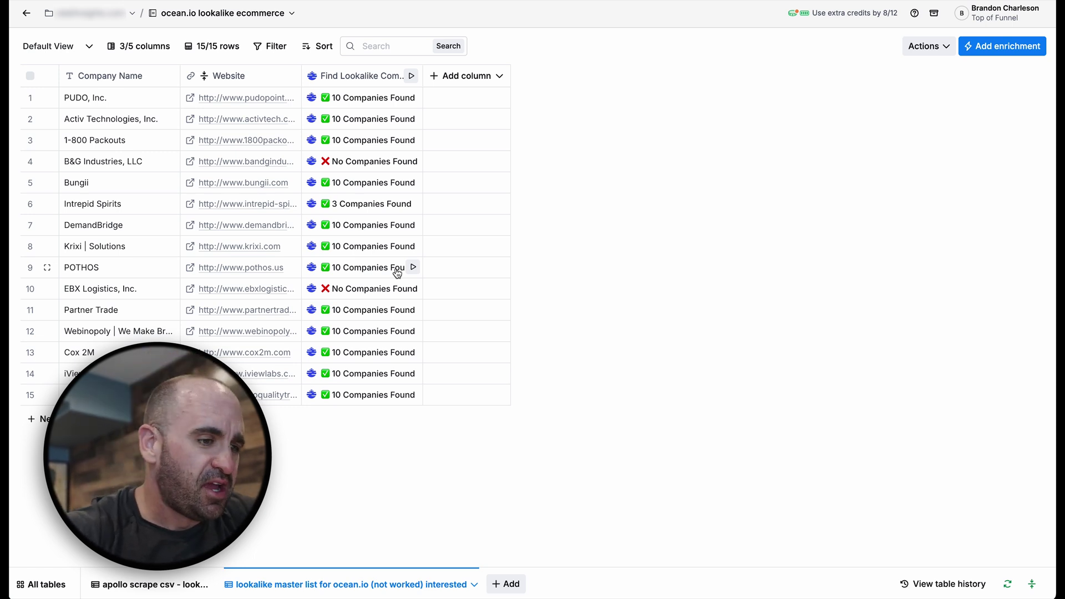
# Check Partner Trade's lookalike cell, then open the Find Lookalike Companies with Ocean.io column settings
pyautogui.click(344, 317)
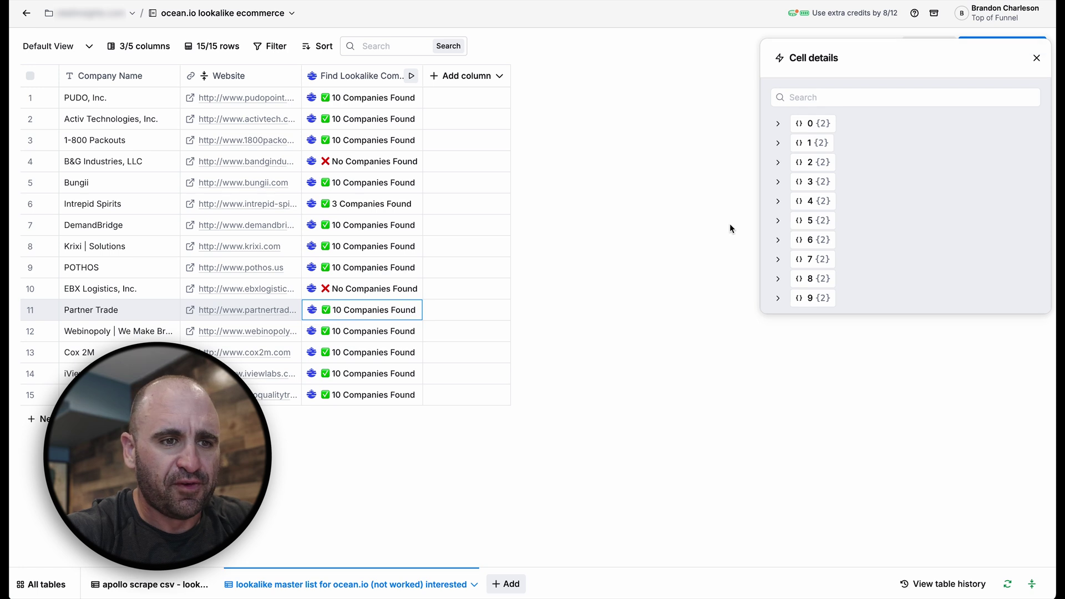
pyautogui.click(1035, 59)
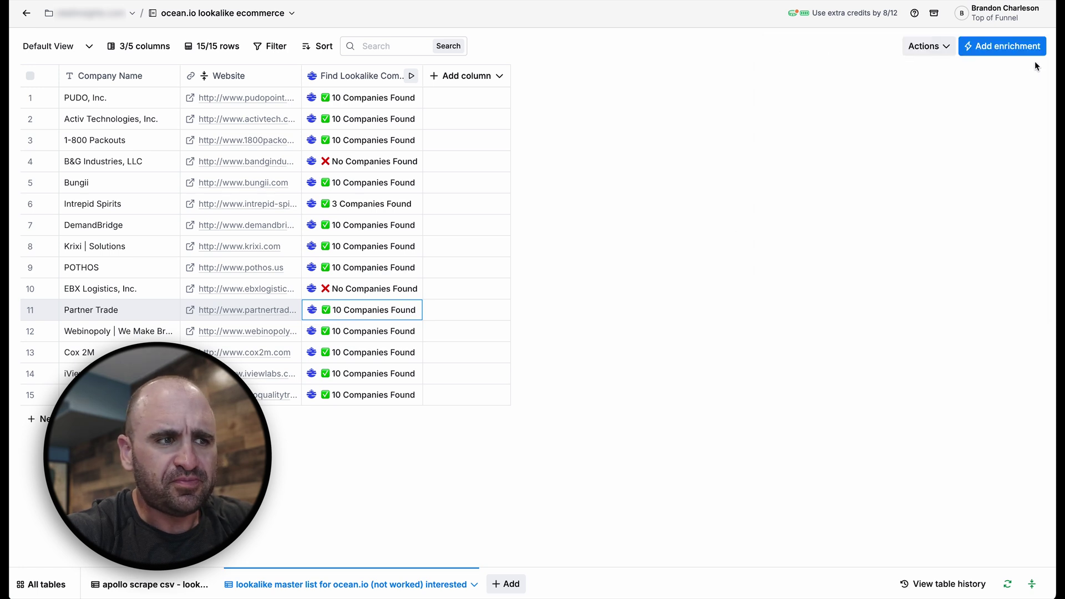
pyautogui.click(360, 77)
pyautogui.click(360, 126)
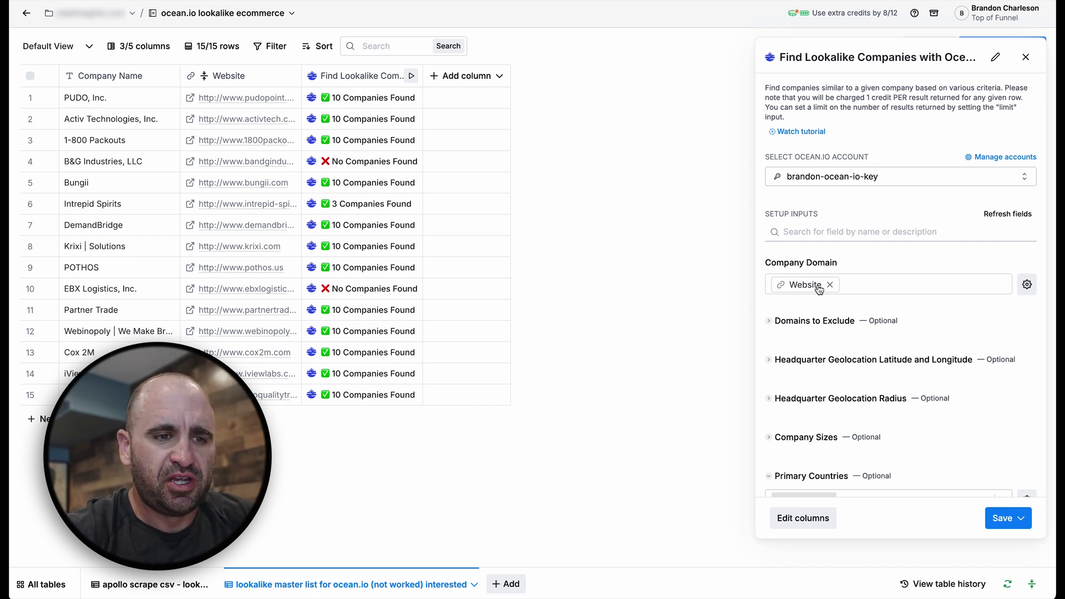
# Expand Domains to Exclude in the lookalike settings and focus its empty Enter Value field
pyautogui.moveTo(819, 288)
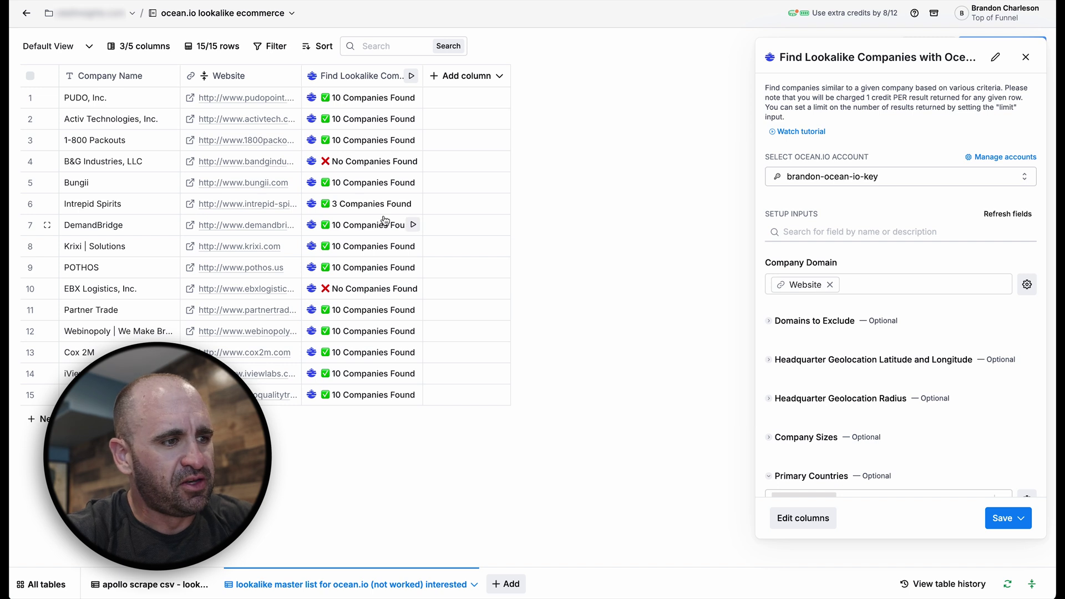
pyautogui.scroll(-2, 831, 251)
pyautogui.scroll(-5, 831, 251)
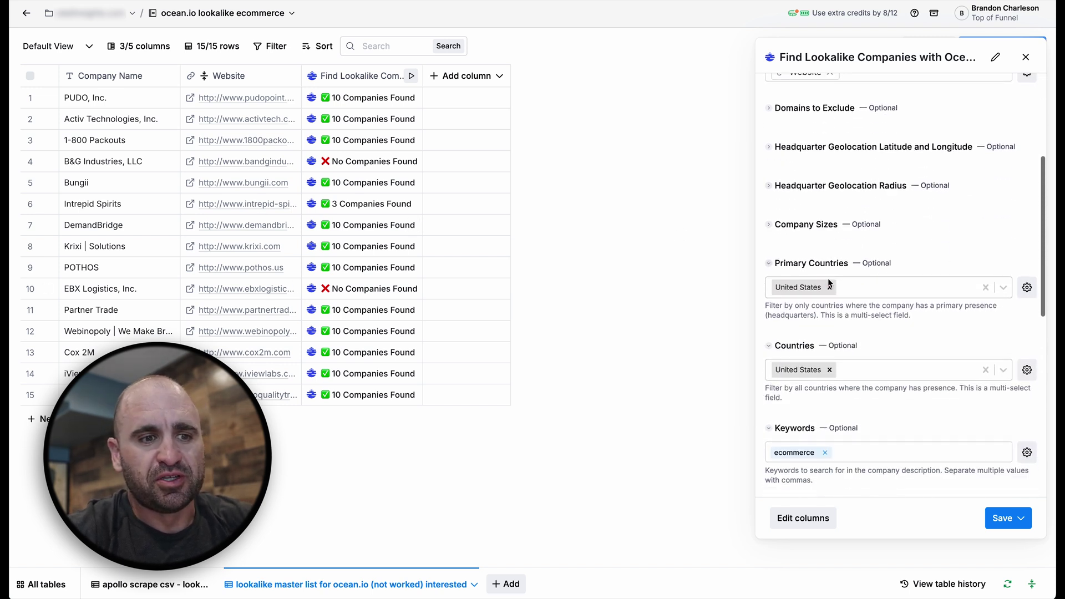
pyautogui.scroll(-4, 831, 284)
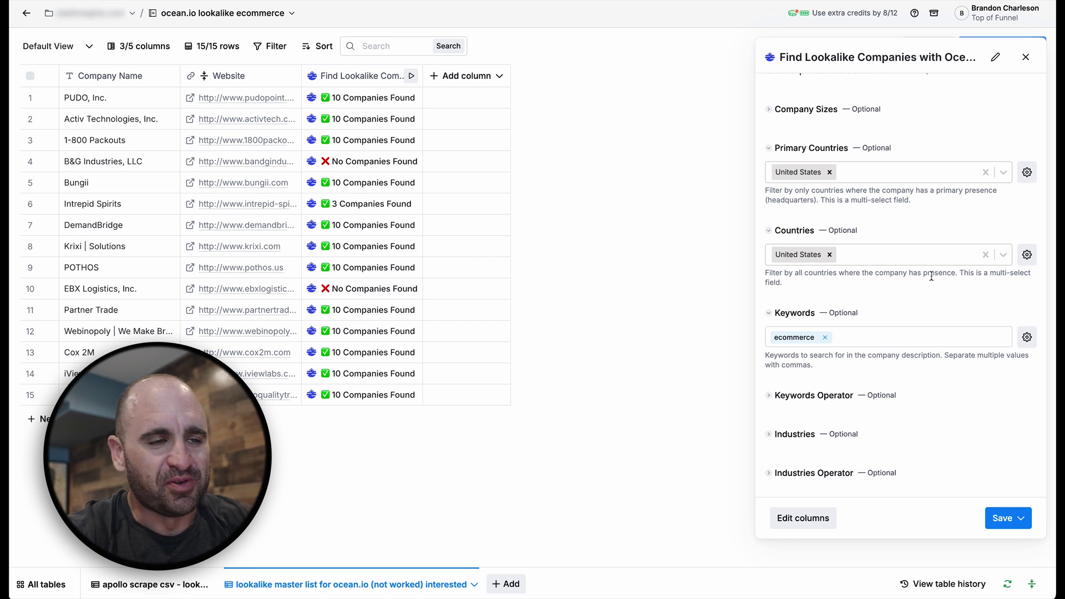
pyautogui.scroll(-2, 915, 271)
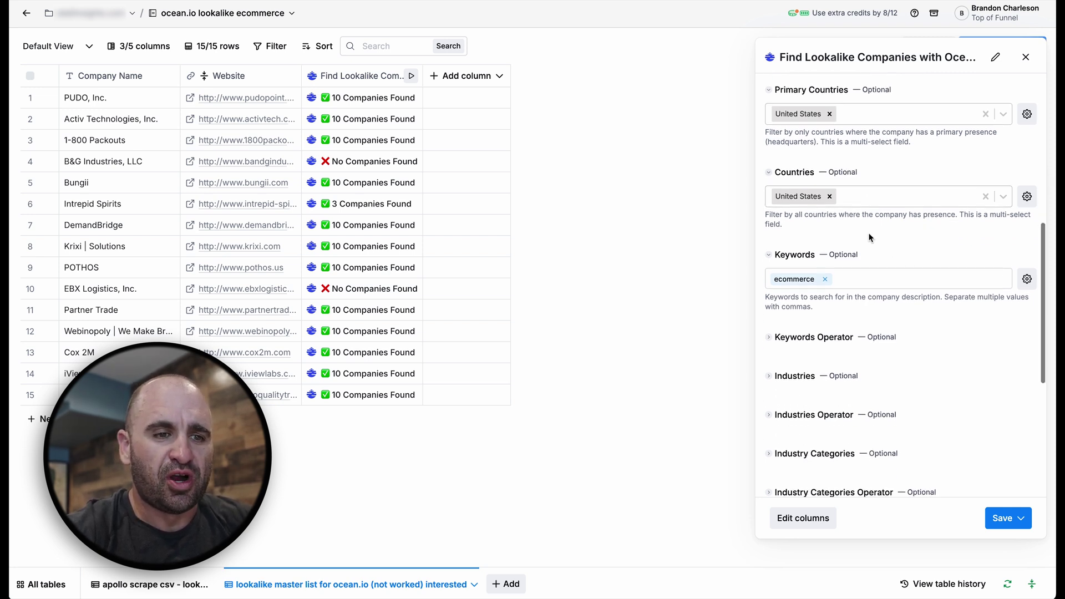
pyautogui.scroll(1, 869, 237)
pyautogui.scroll(6, 869, 237)
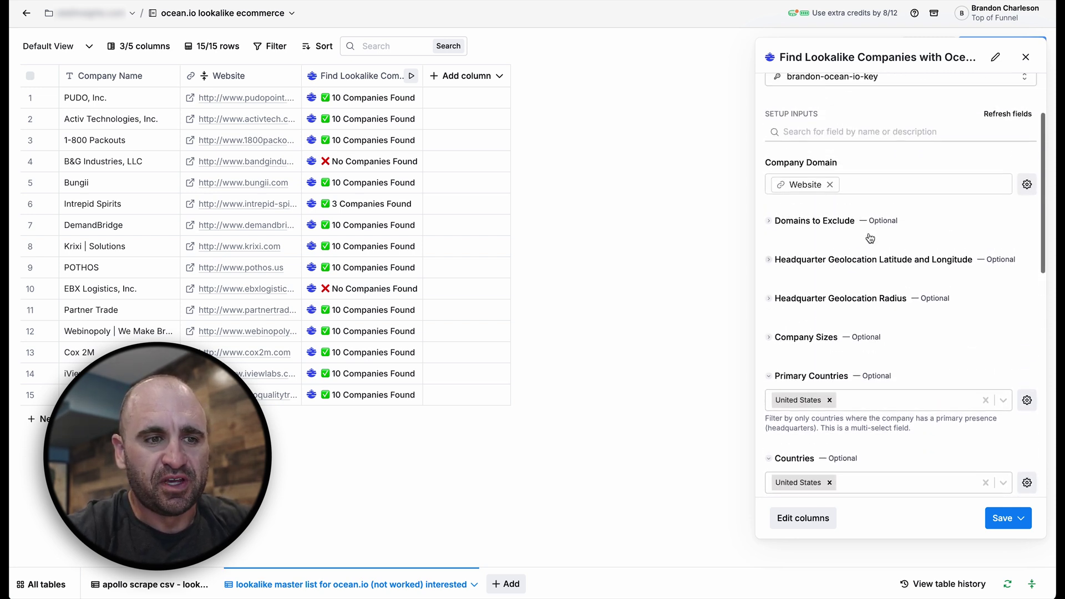
pyautogui.scroll(-3, 869, 233)
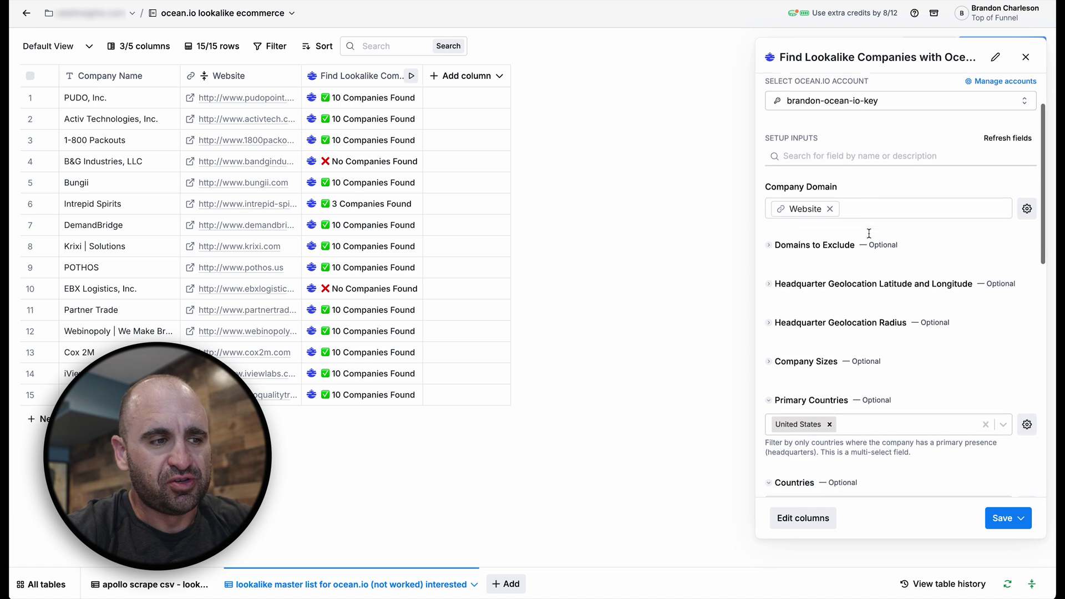
pyautogui.click(839, 233)
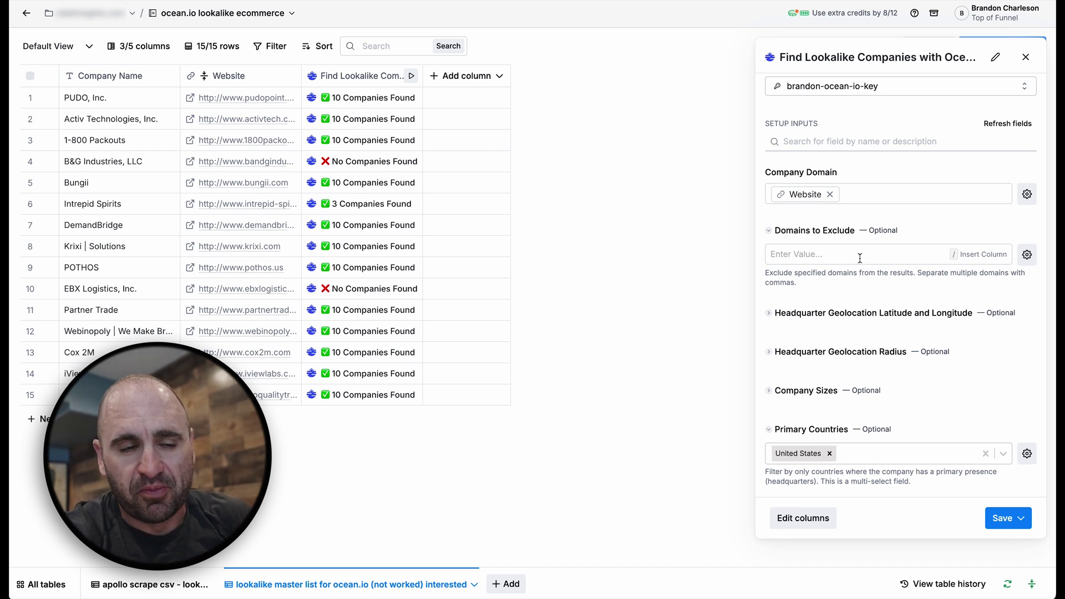
pyautogui.click(820, 251)
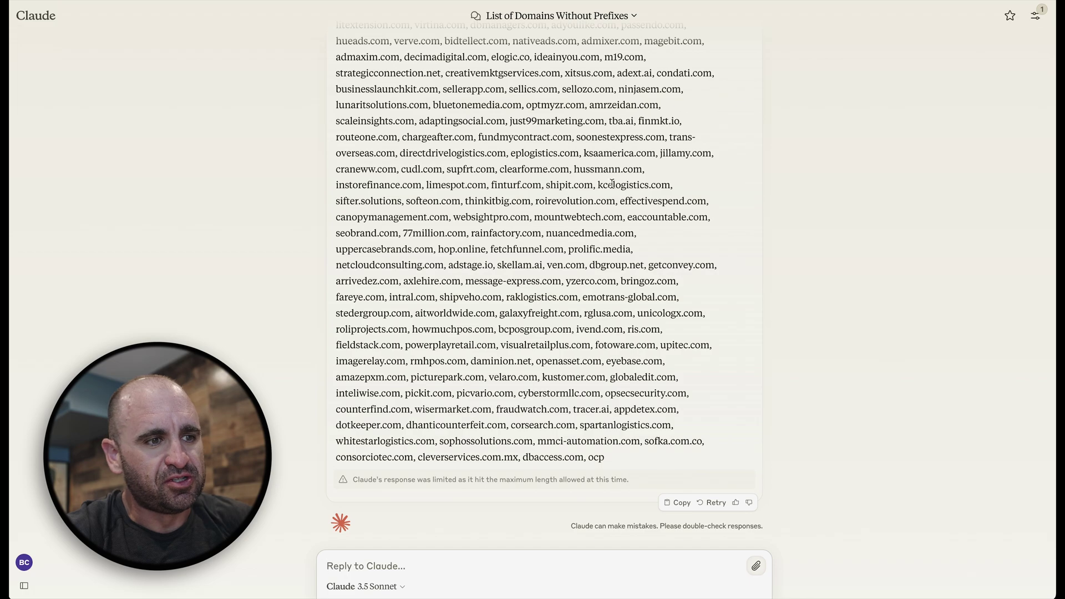
pyautogui.scroll(6, 487, 154)
pyautogui.scroll(20, 487, 154)
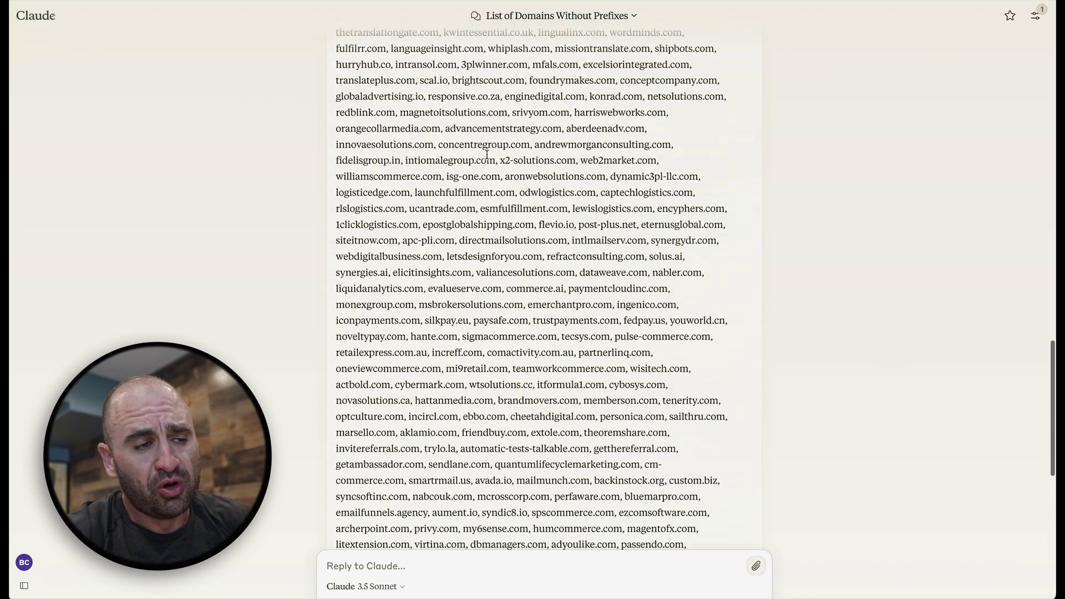
pyautogui.scroll(7, 487, 154)
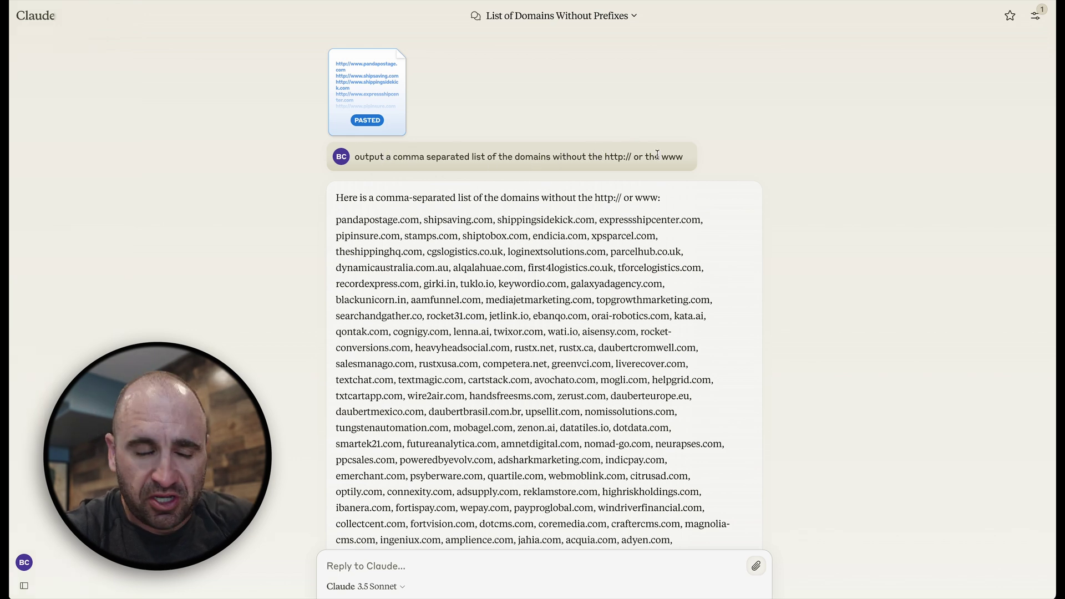
pyautogui.scroll(-10, 441, 319)
pyautogui.scroll(-15, 441, 319)
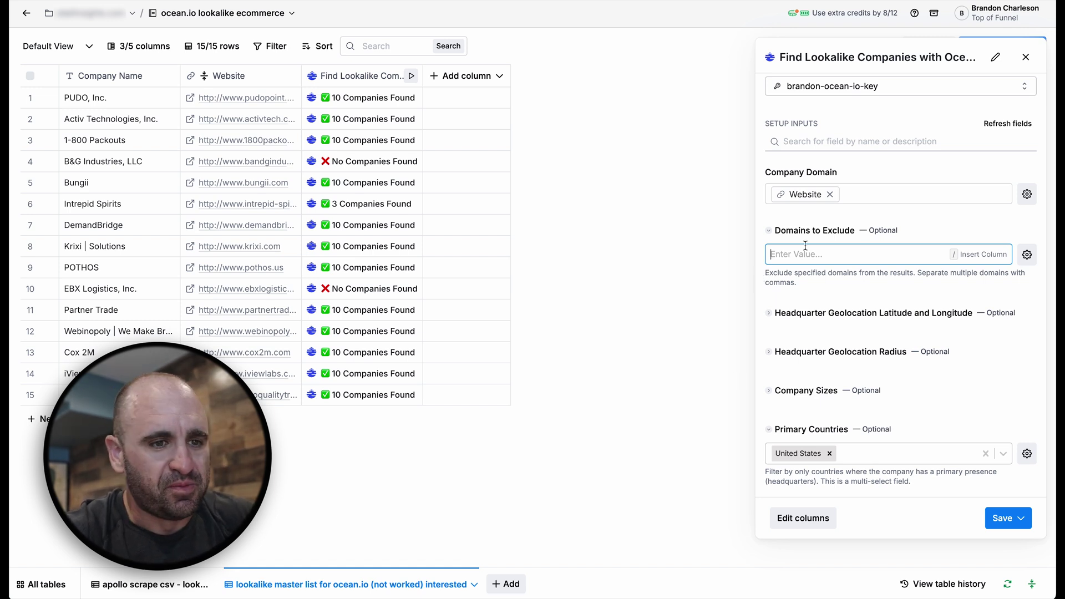
# Close the Find Lookalike Companies column settings without saving any changes
pyautogui.moveTo(789, 273); pyautogui.dragTo(807, 273)
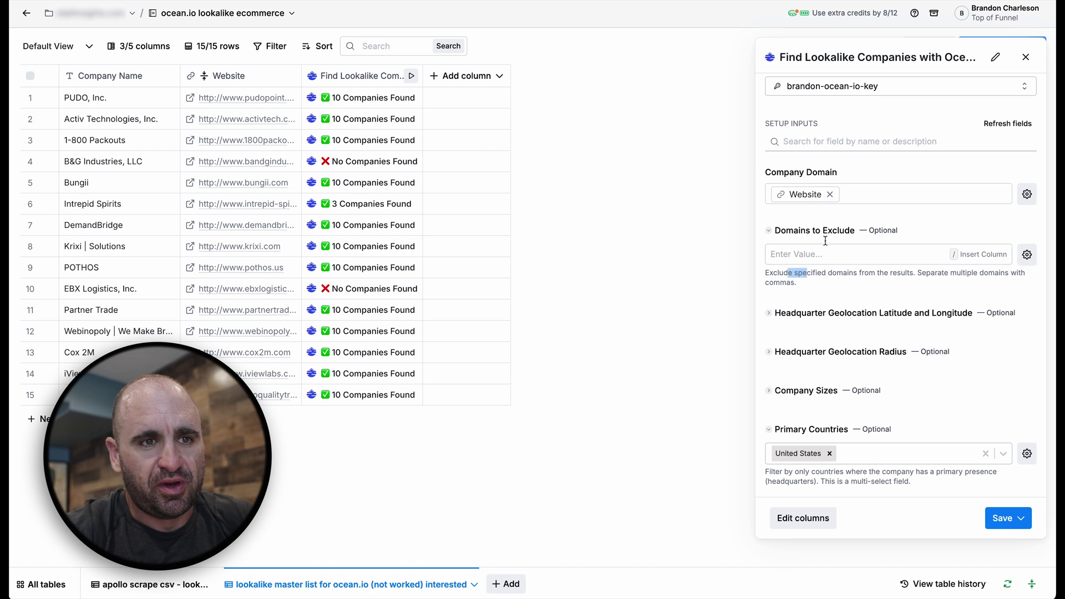
pyautogui.click(838, 288)
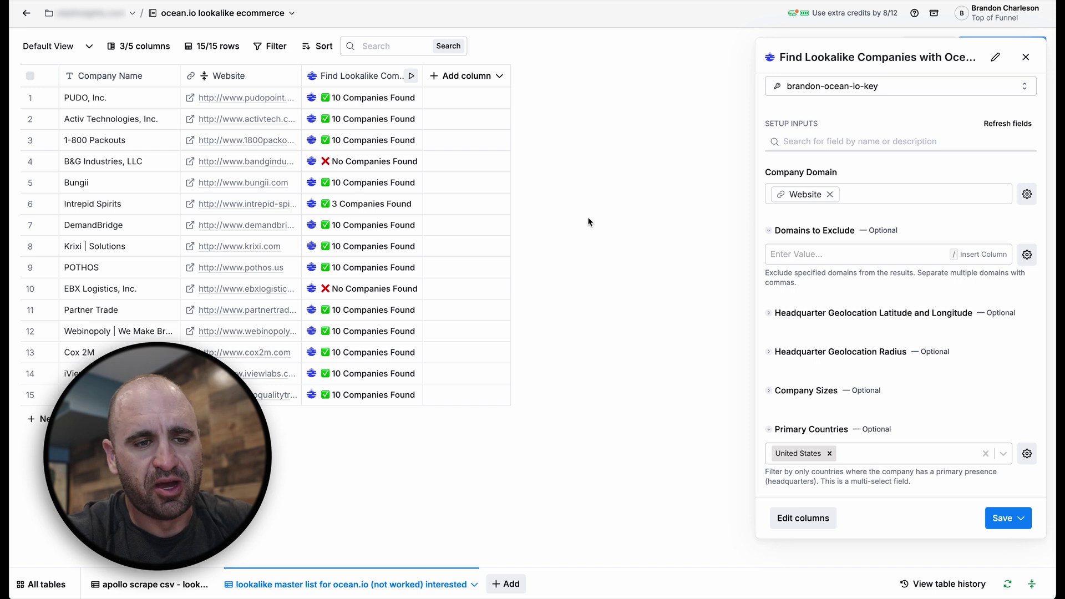
pyautogui.scroll(-1, 865, 275)
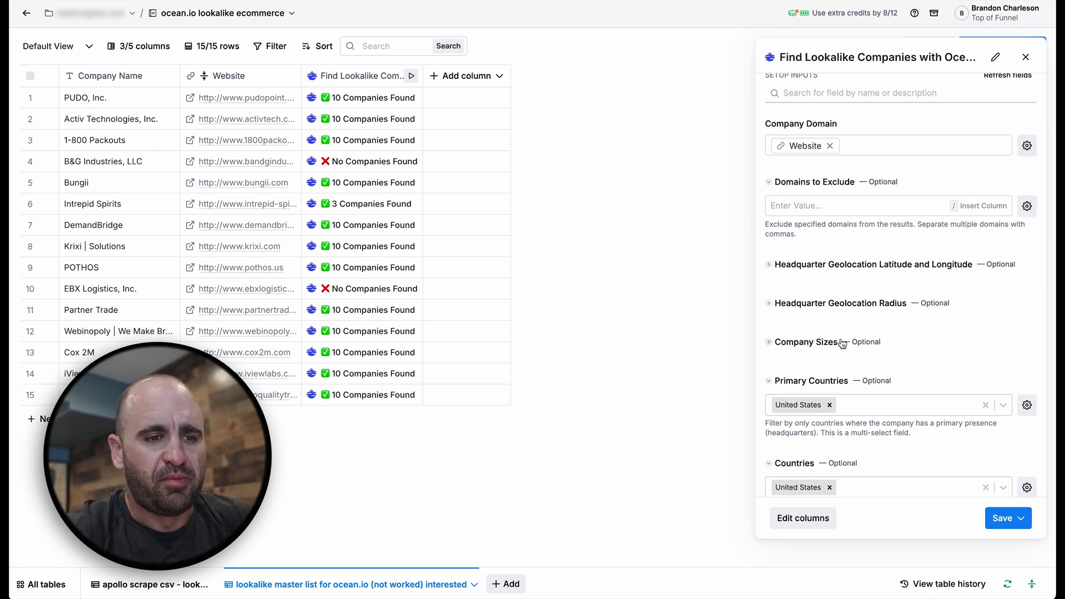
pyautogui.scroll(-10, 842, 343)
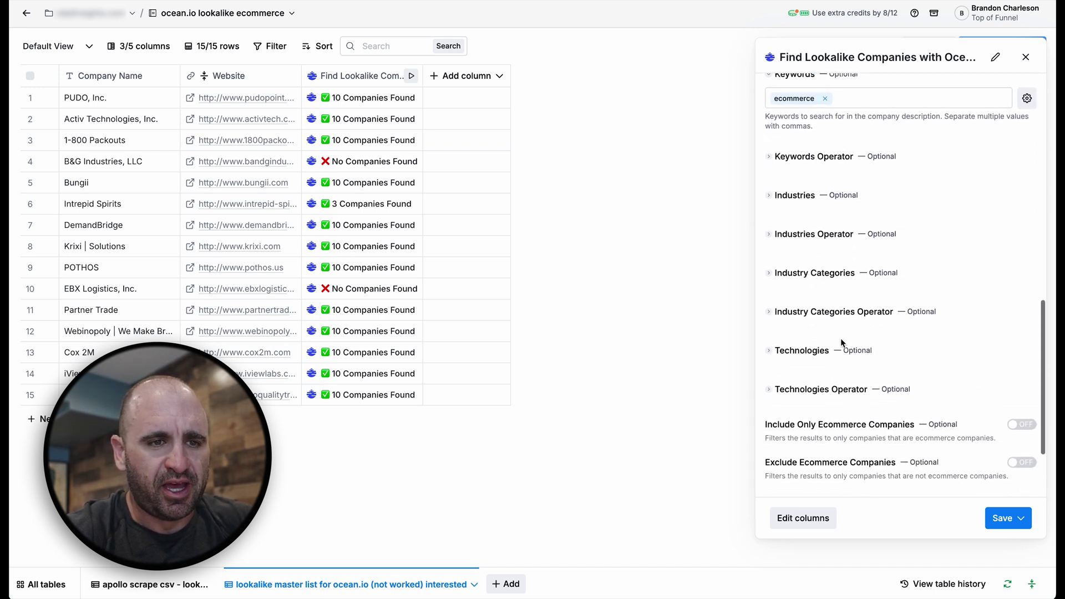
pyautogui.click(1025, 57)
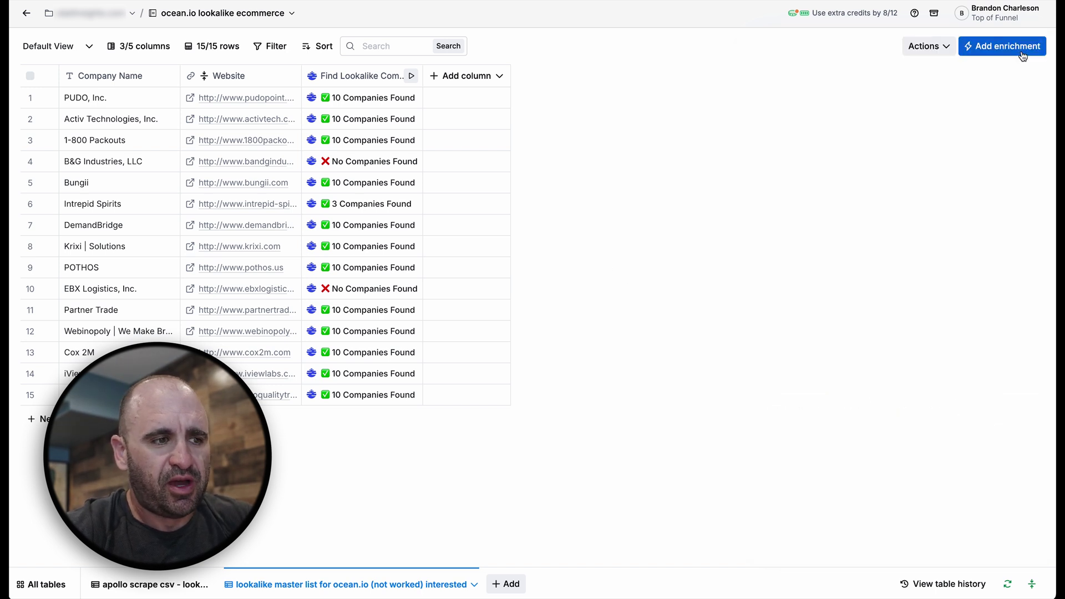
# Review DemandBridge's lookalike JSON, expanding the first result's company details, then close Cell details
pyautogui.click(352, 223)
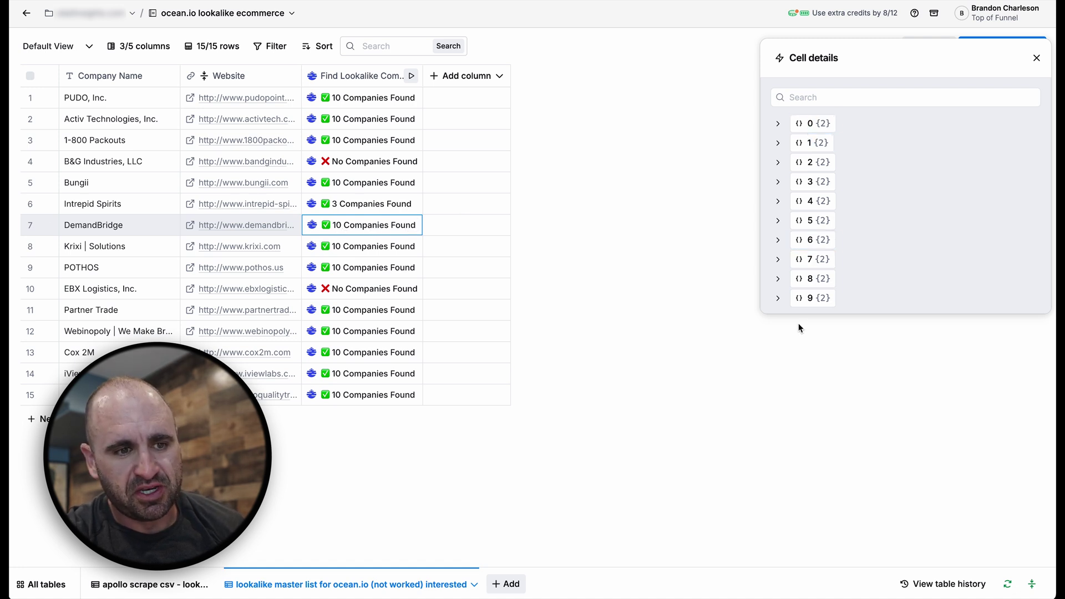
pyautogui.click(777, 124)
pyautogui.click(789, 163)
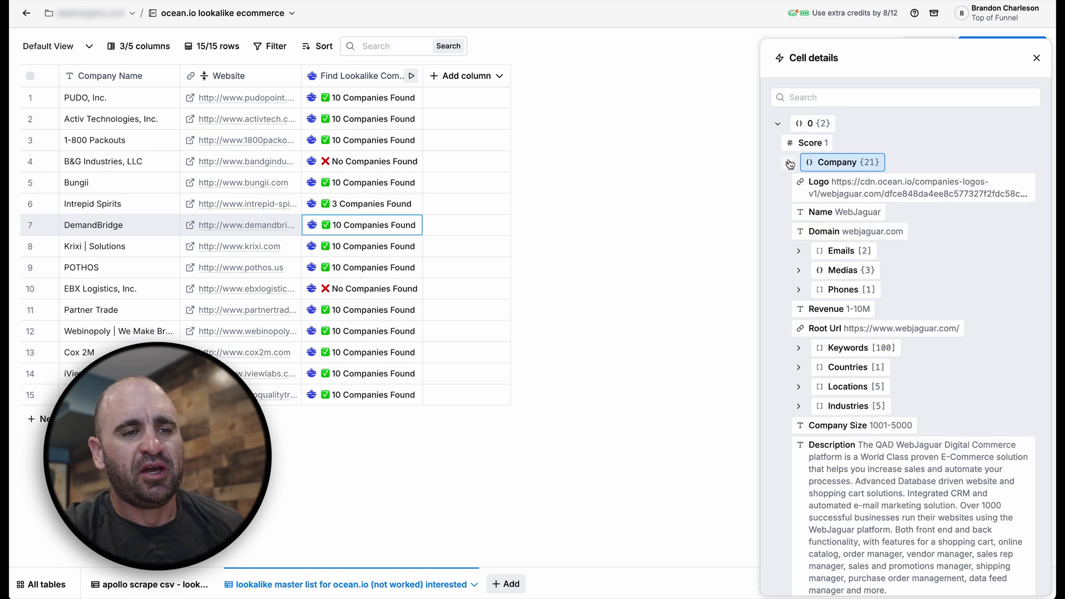
pyautogui.click(790, 163)
pyautogui.click(789, 162)
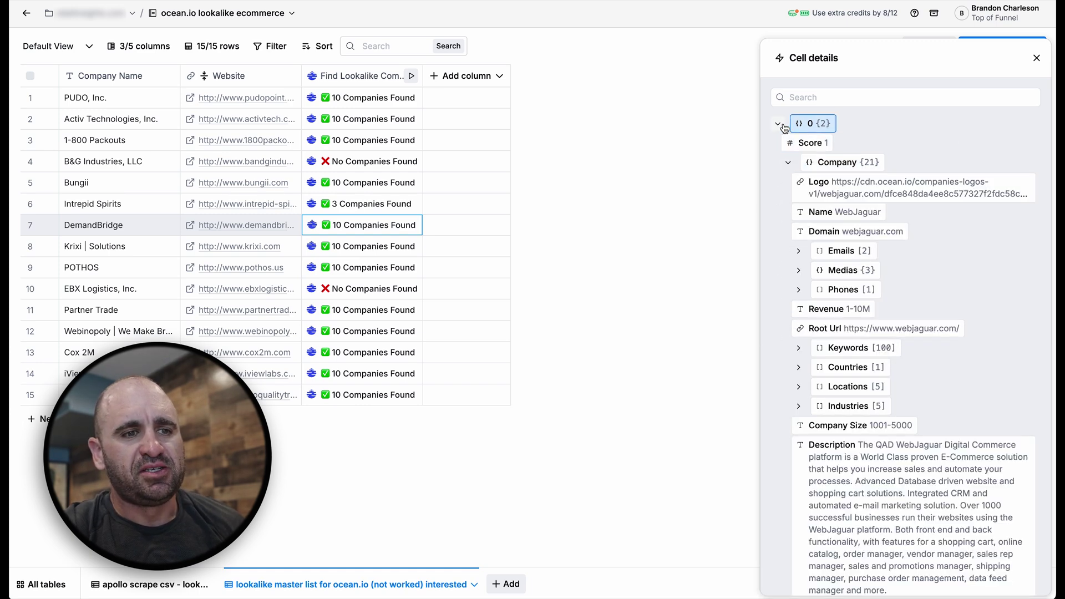
pyautogui.moveTo(790, 186)
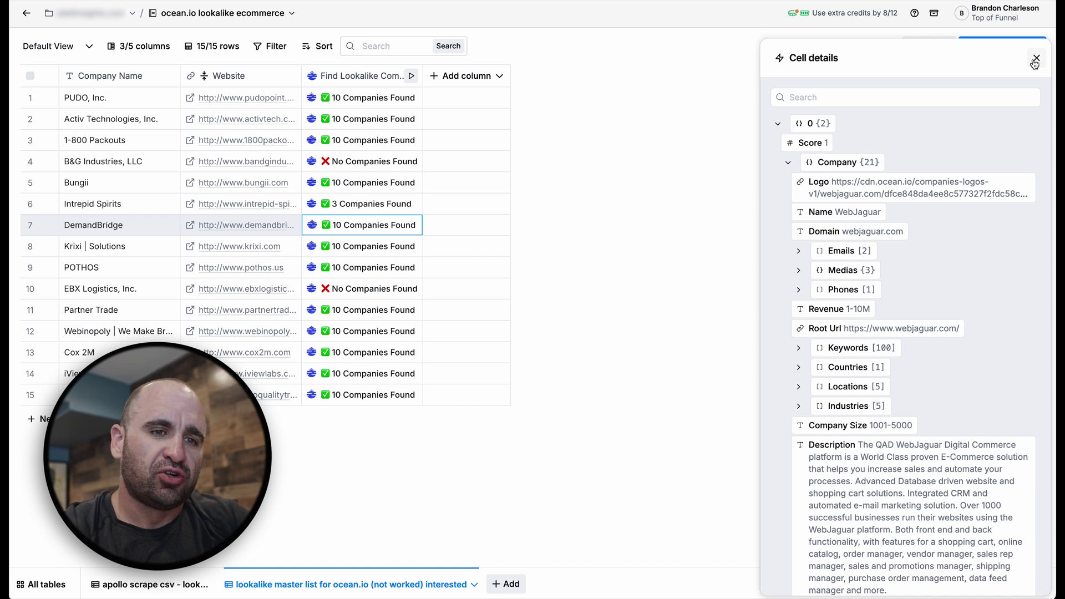
pyautogui.moveTo(889, 252)
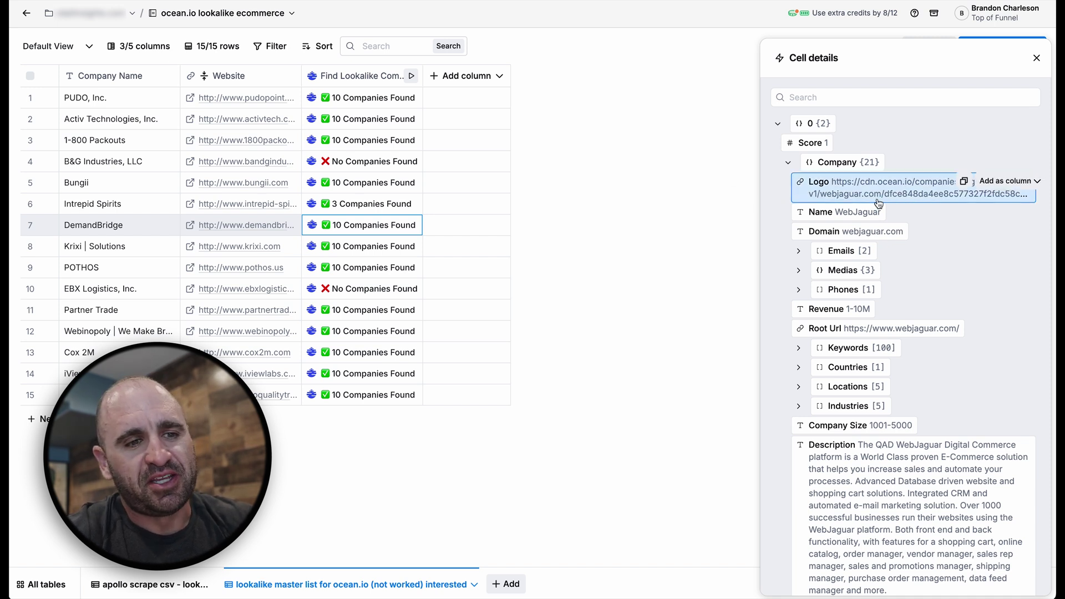
pyautogui.moveTo(897, 317)
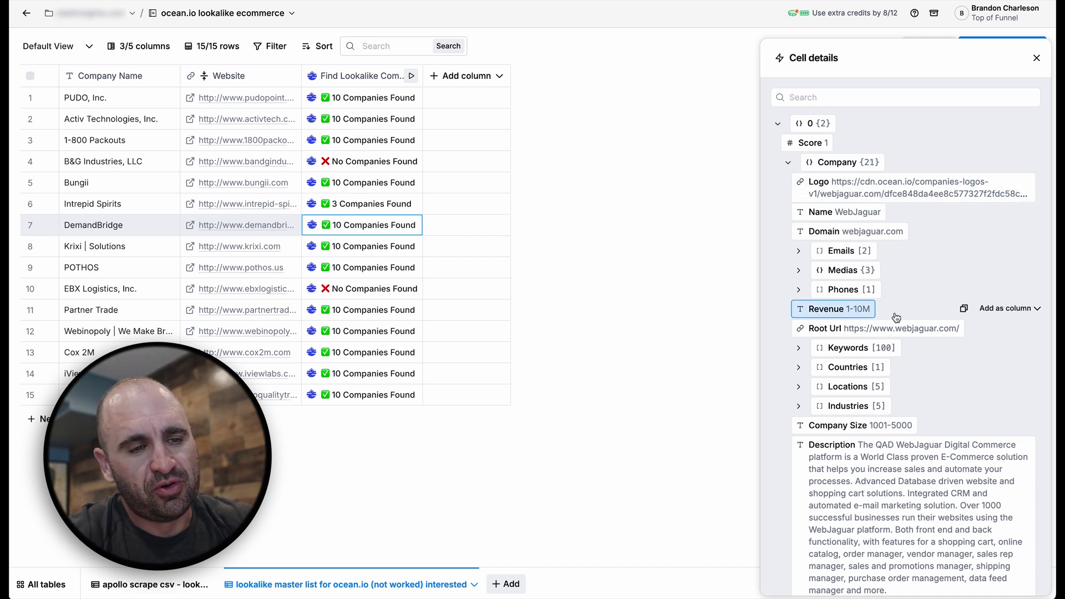
pyautogui.click(1037, 59)
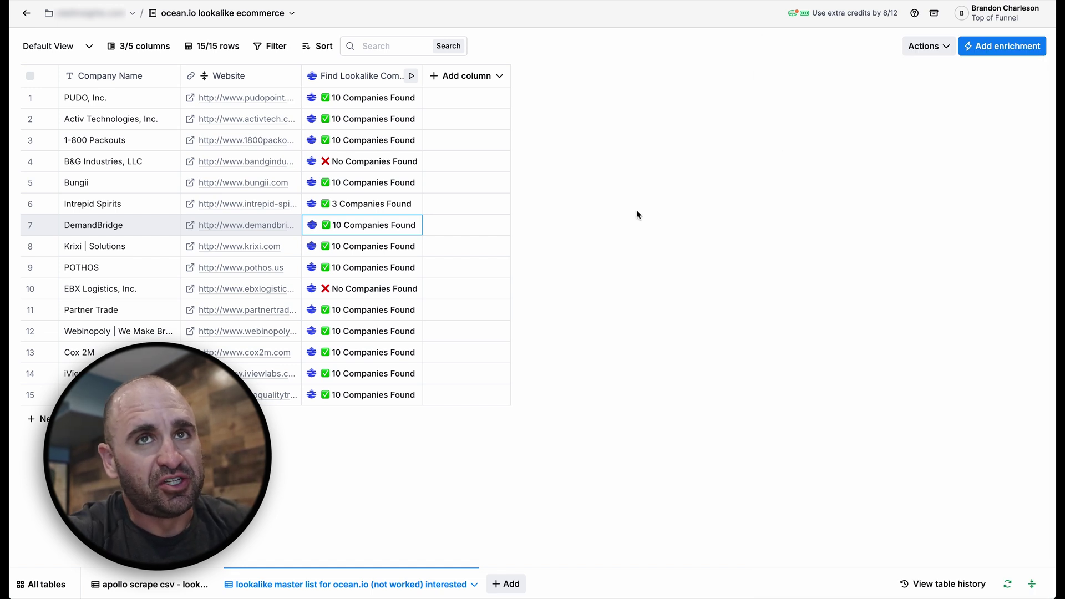
pyautogui.click(467, 77)
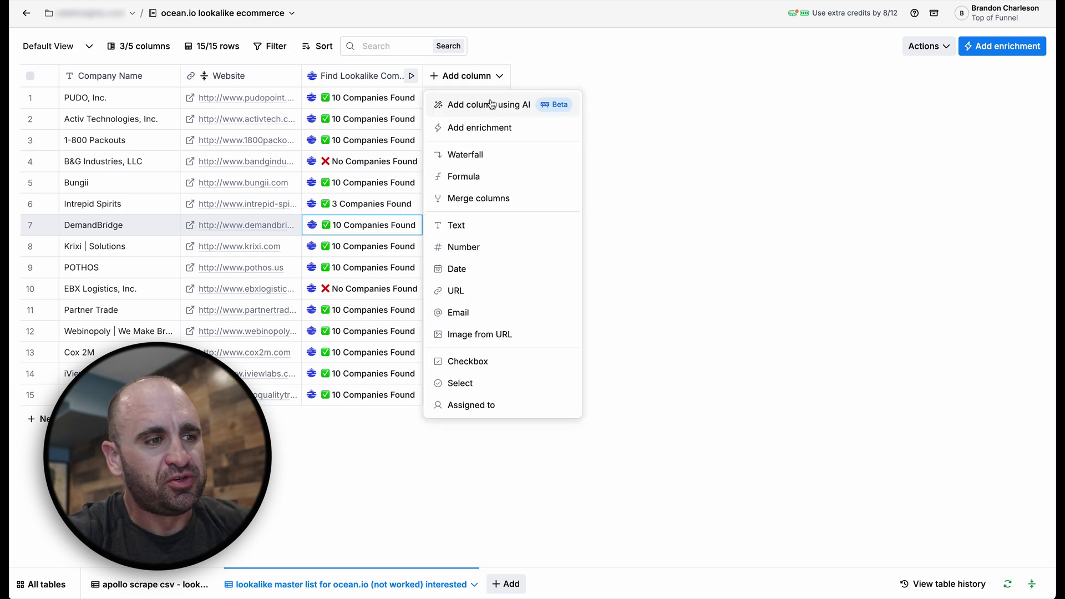
pyautogui.click(500, 128)
pyautogui.write('write to table')
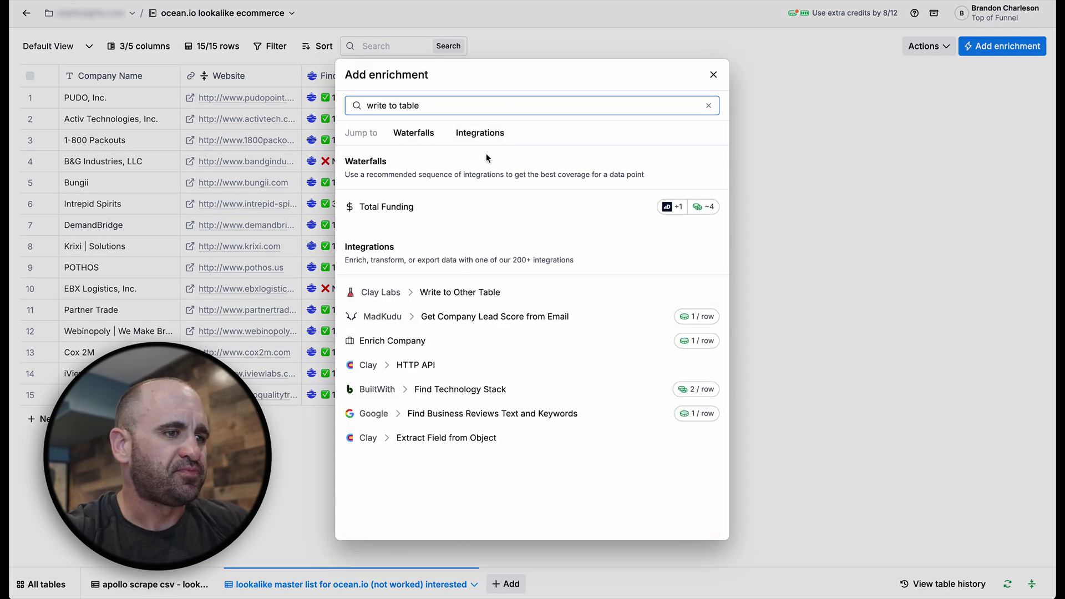
pyautogui.click(461, 292)
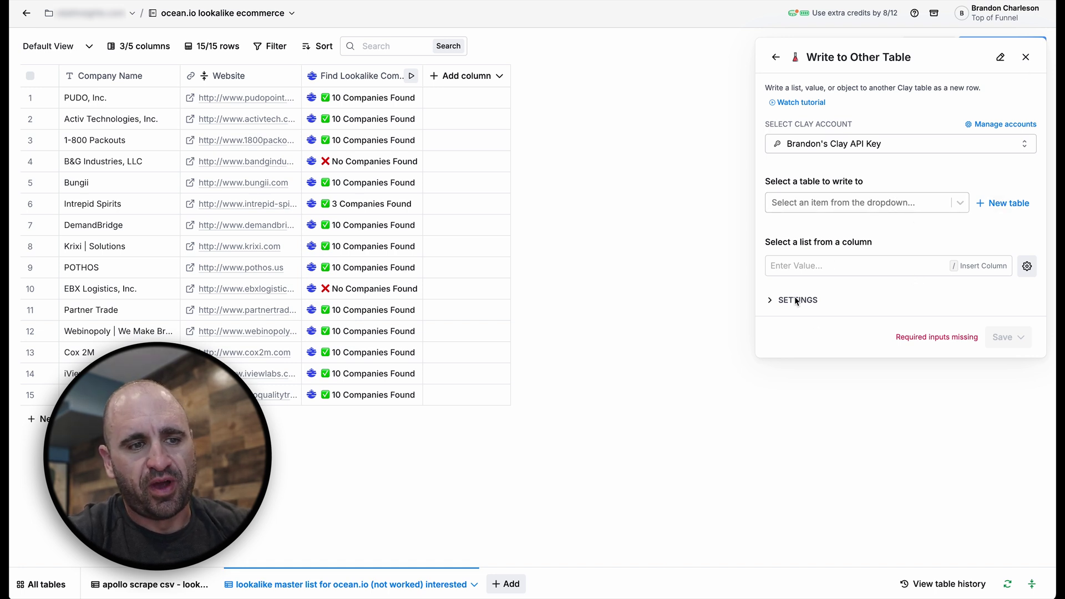
pyautogui.click(1027, 58)
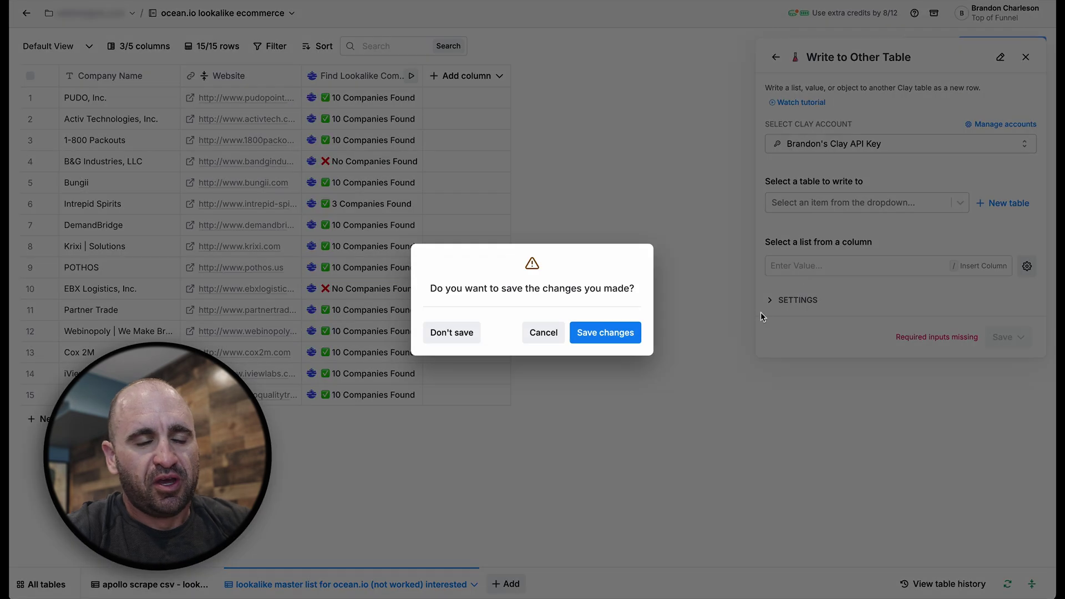
pyautogui.click(462, 335)
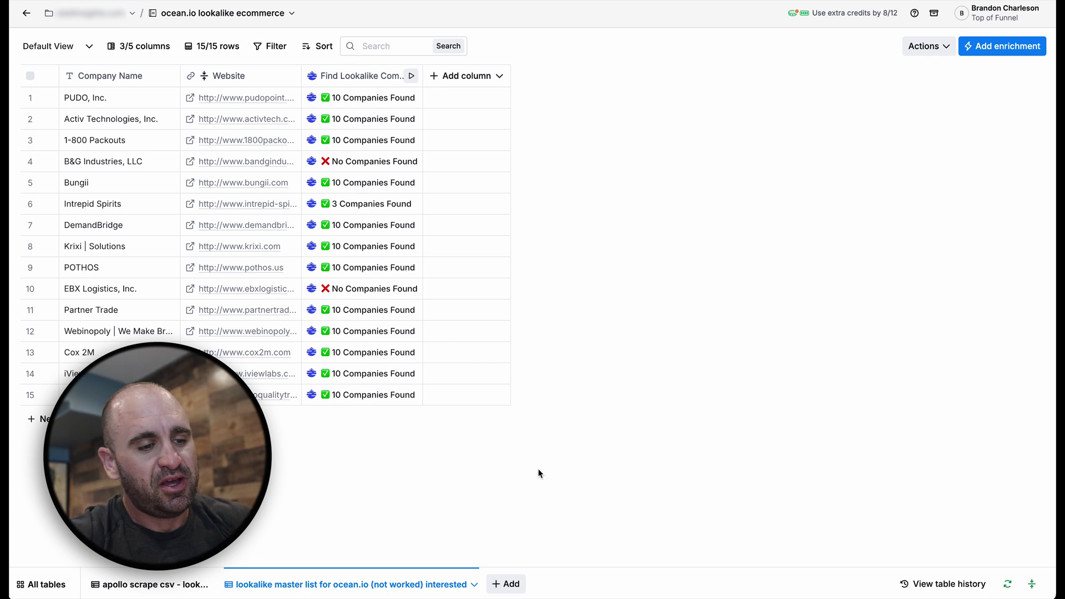
# Add a new 'Import Data from Webhook' table and copy its webhook URL
pyautogui.click(508, 585)
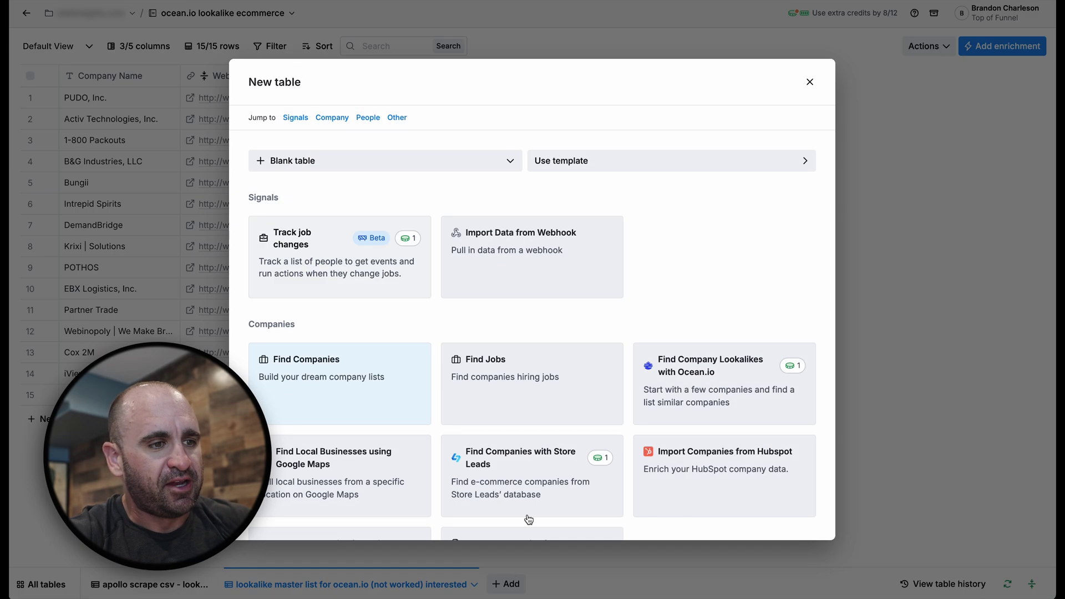
pyautogui.click(539, 266)
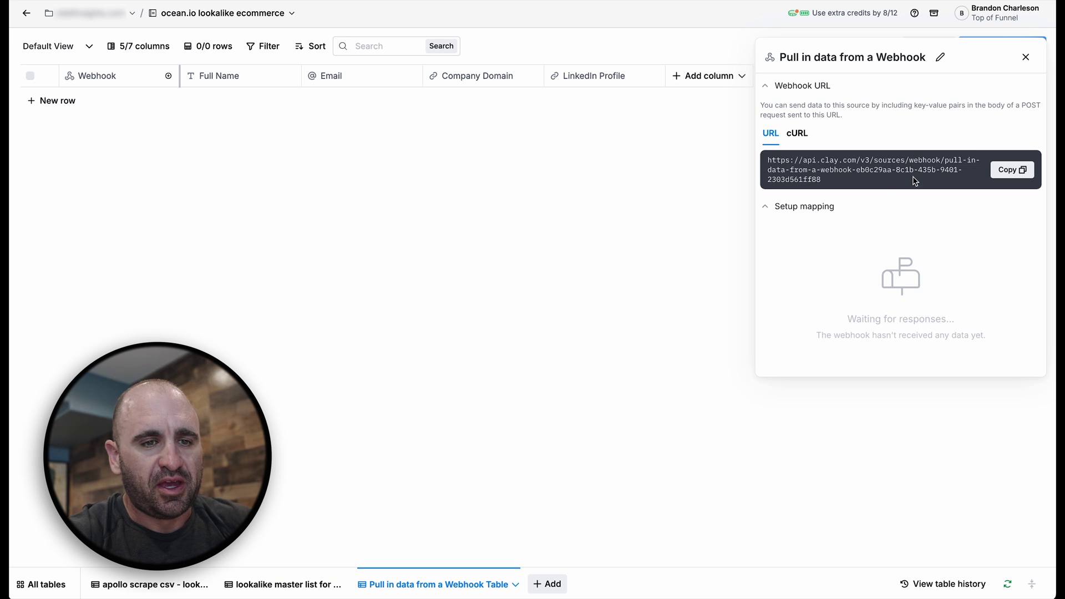
pyautogui.click(1014, 172)
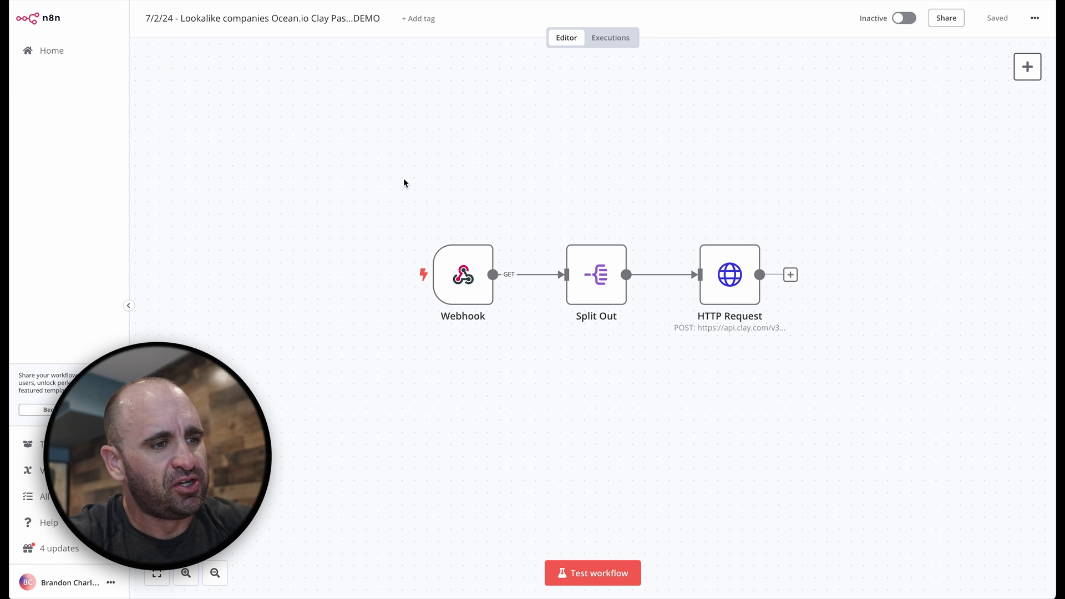
# Put the n8n Webhook node into Listen for test event mode and copy its test URL
pyautogui.moveTo(458, 273)
pyautogui.moveTo(568, 269)
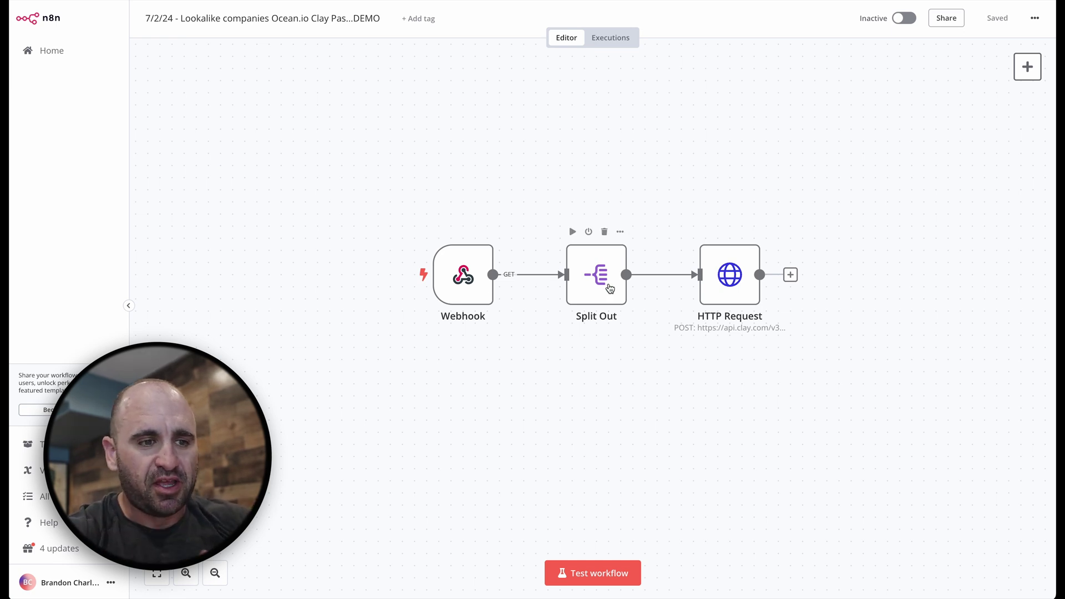
pyautogui.moveTo(749, 294)
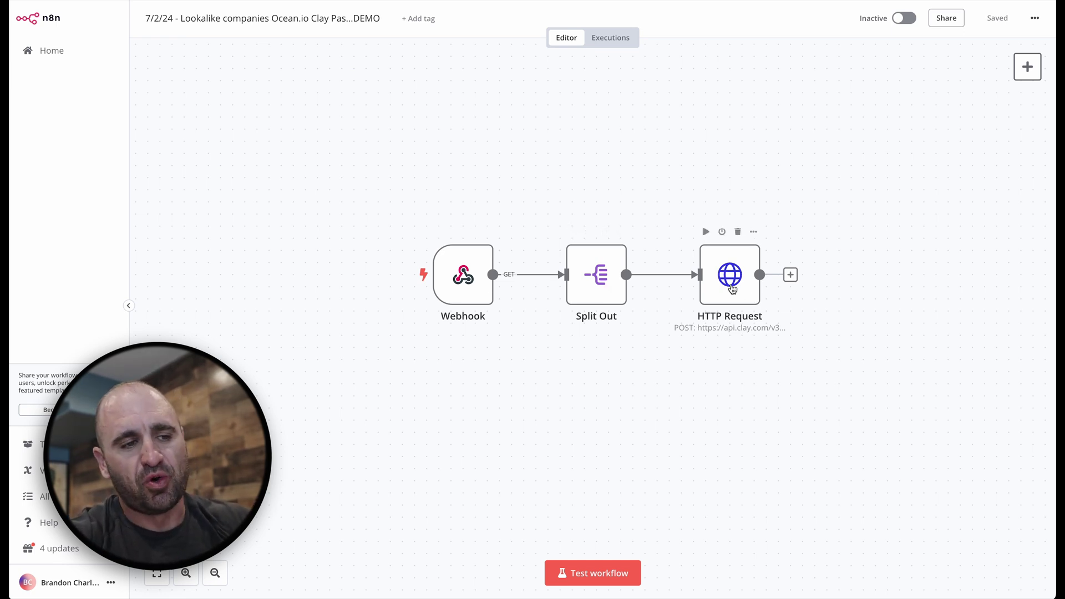
pyautogui.moveTo(471, 292)
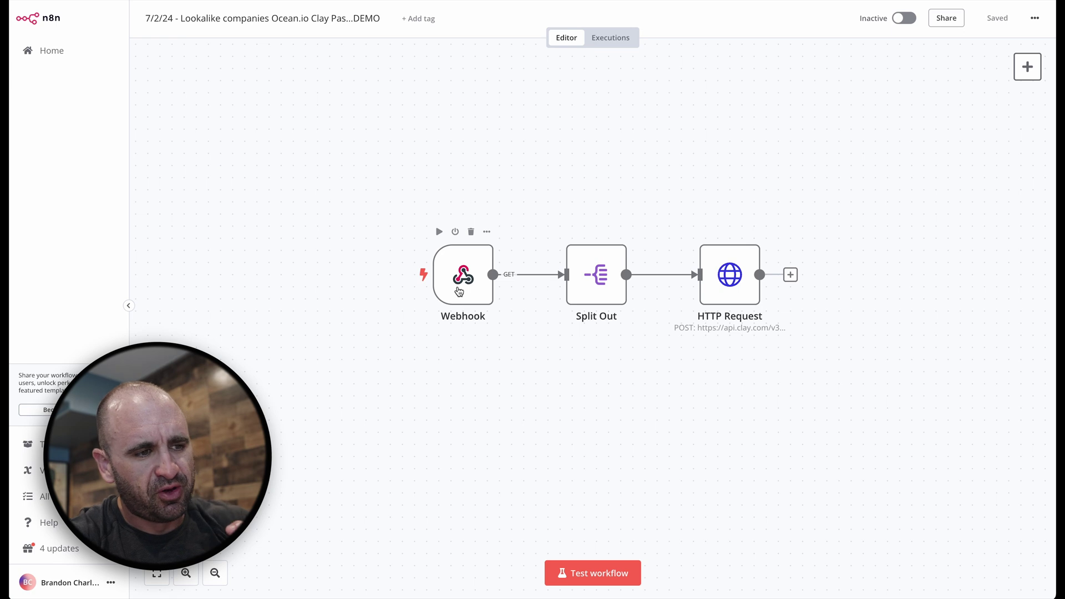
pyautogui.doubleClick(459, 291)
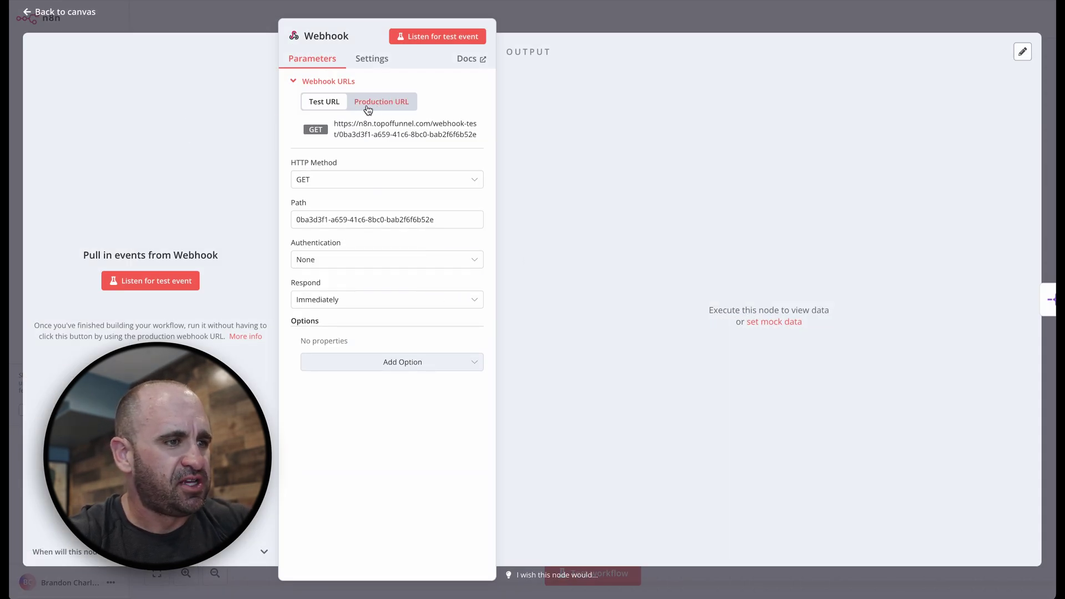
pyautogui.click(163, 281)
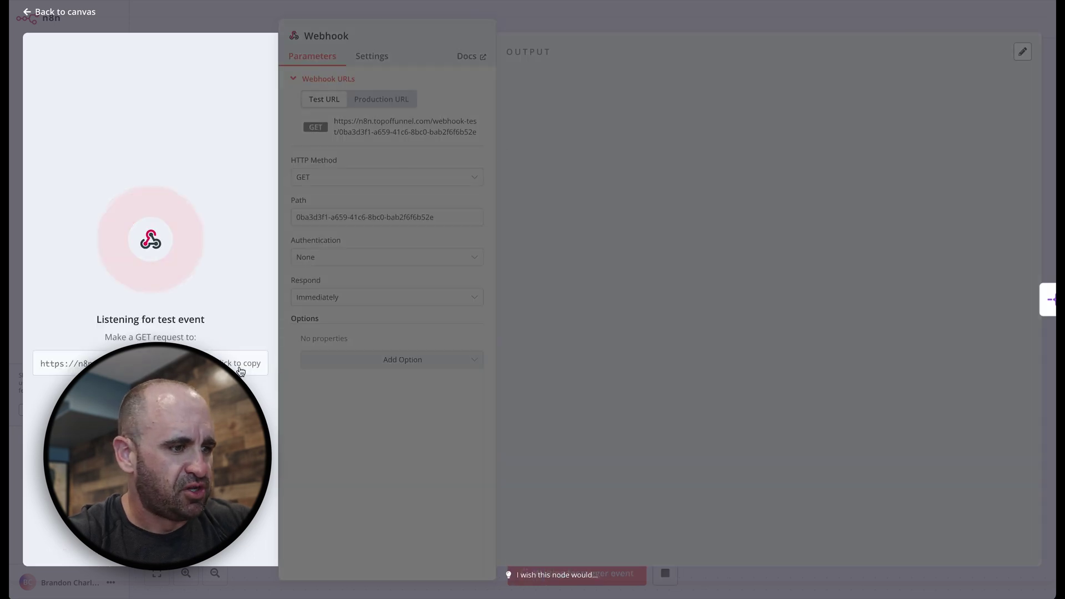
pyautogui.click(233, 367)
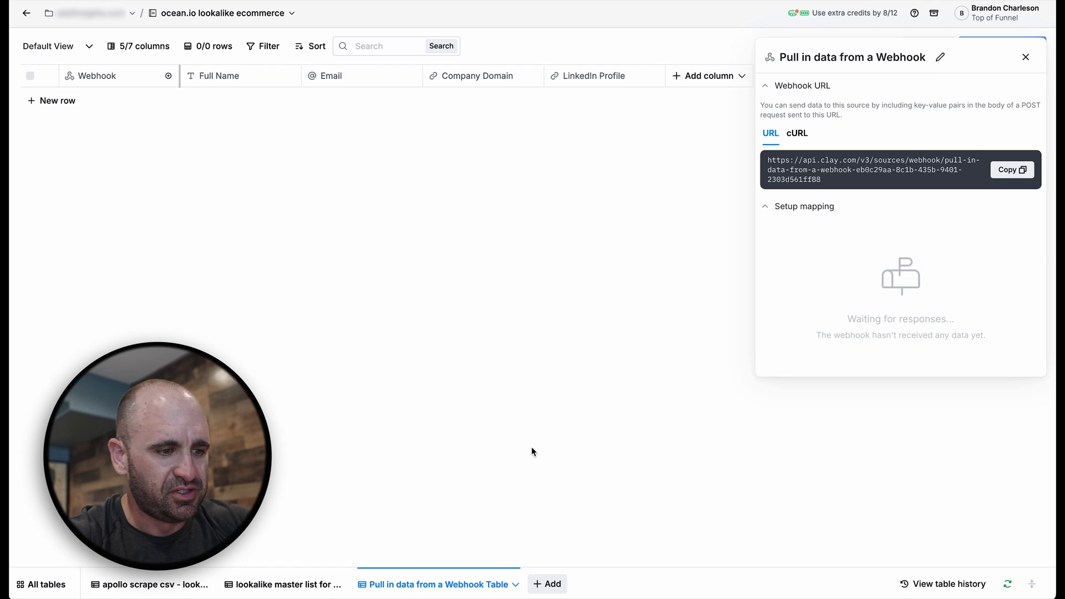
# Add a Clay HTTP API enrichment column to the lookalike master list table
pyautogui.click(277, 584)
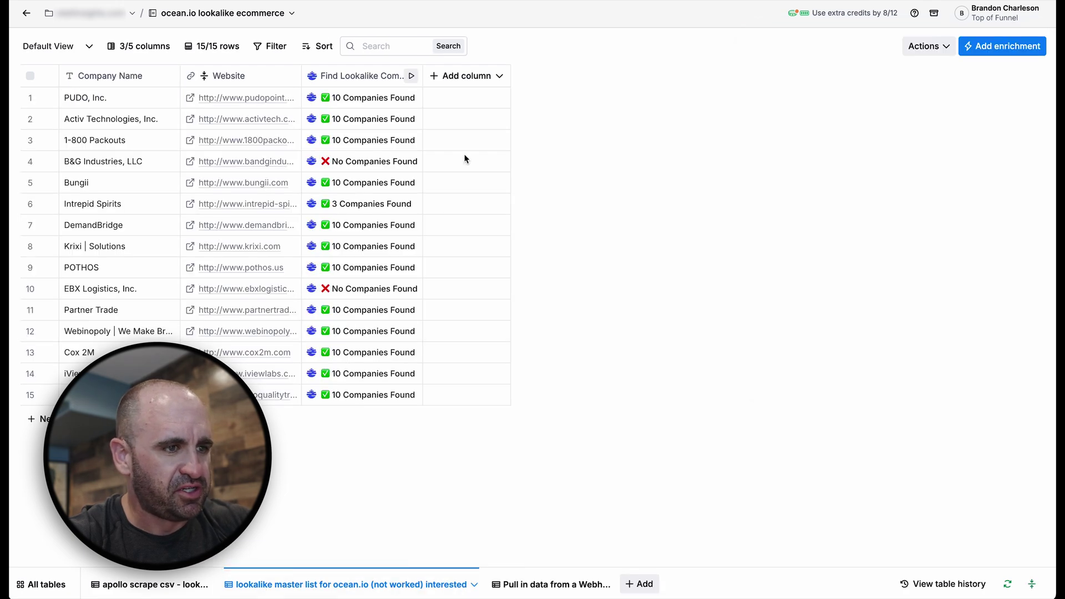
pyautogui.click(460, 78)
pyautogui.click(469, 126)
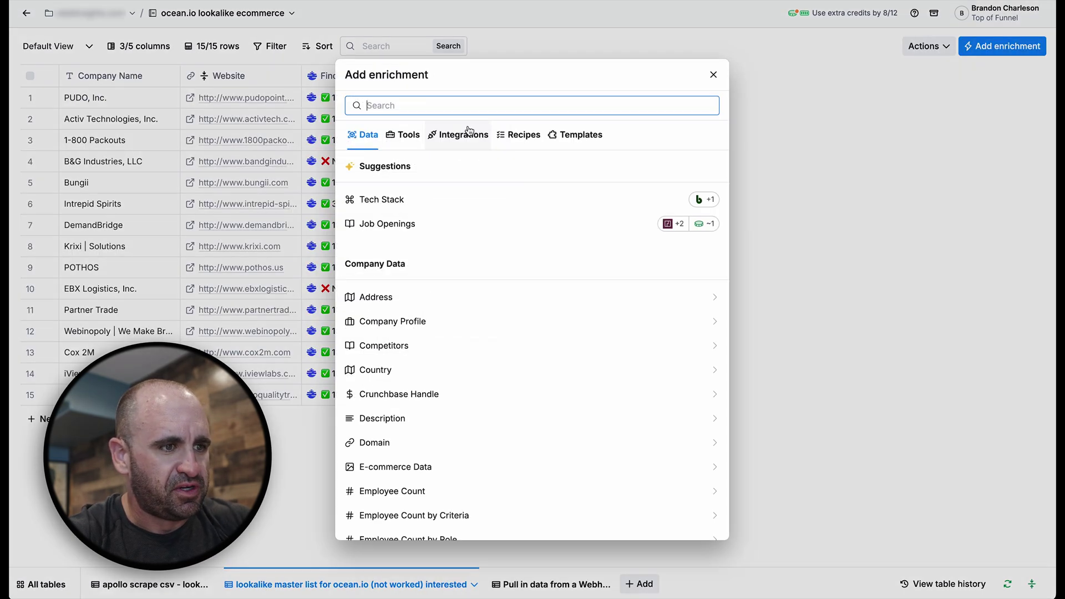
pyautogui.write('http api')
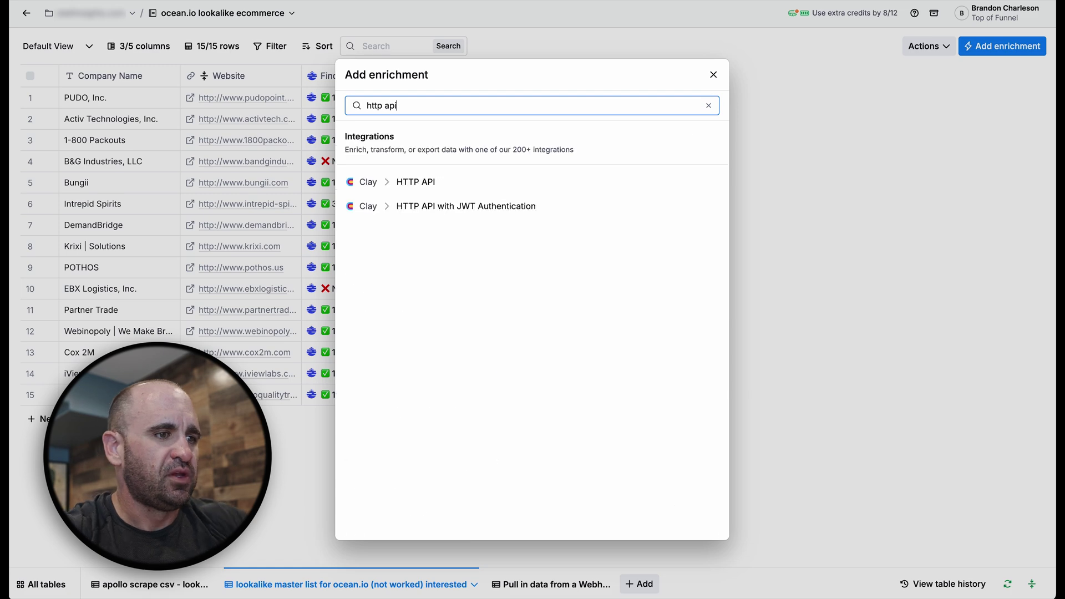
pyautogui.click(373, 186)
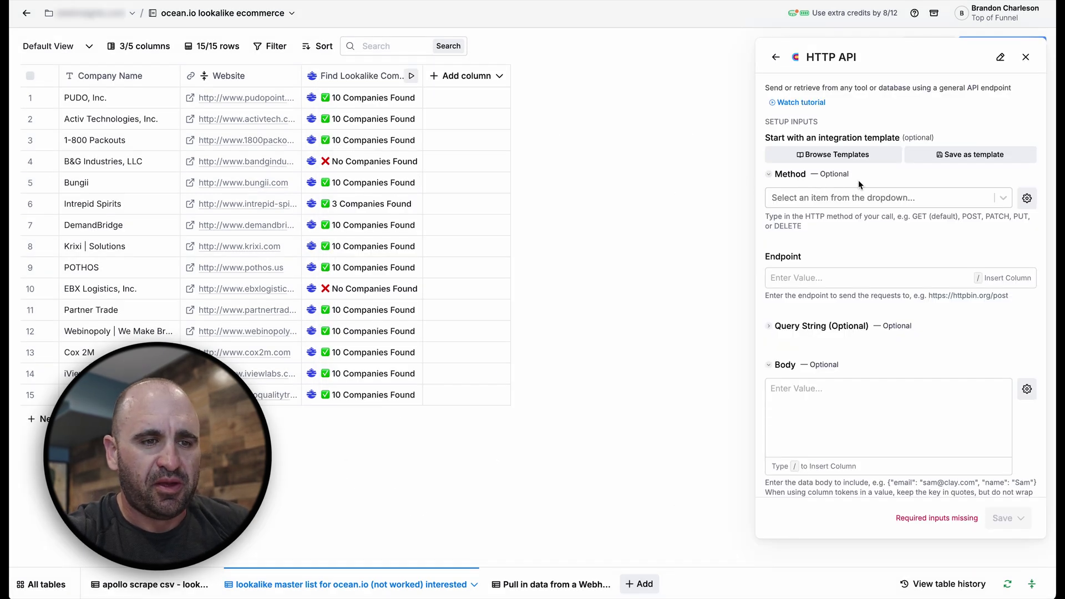
# Set the request method to GET with the n8n webhook test URL as endpoint
pyautogui.click(878, 199)
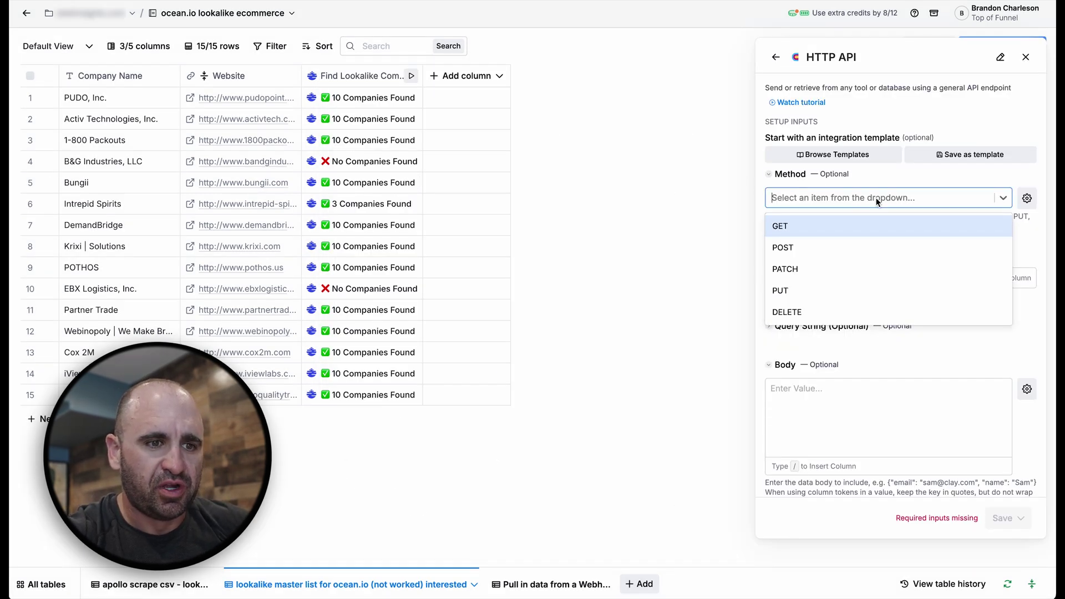
pyautogui.click(857, 224)
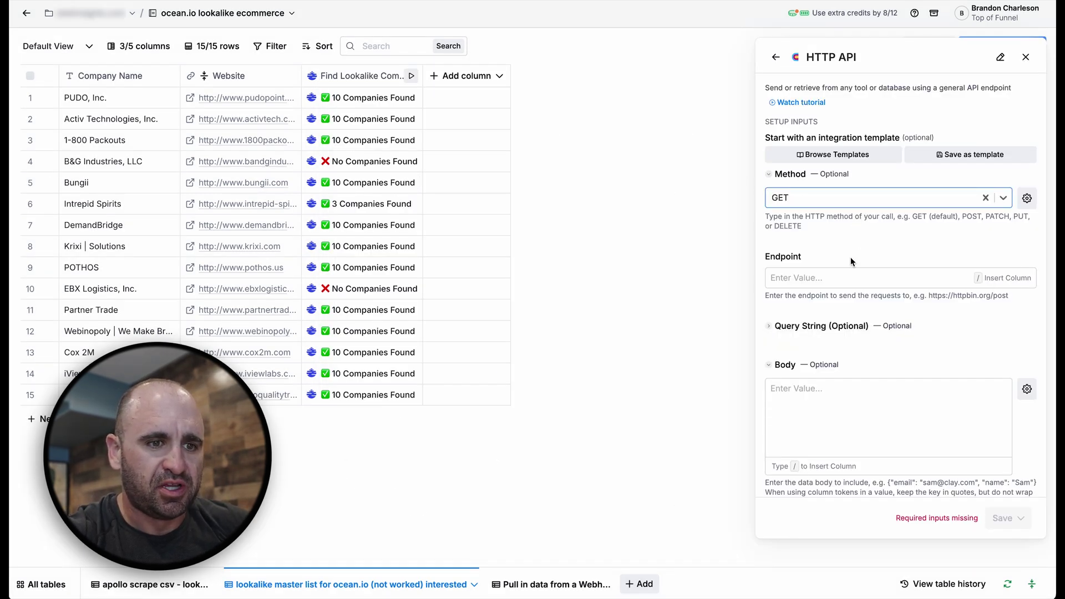
pyautogui.click(820, 278)
pyautogui.hotkey('ctrl', 'v')
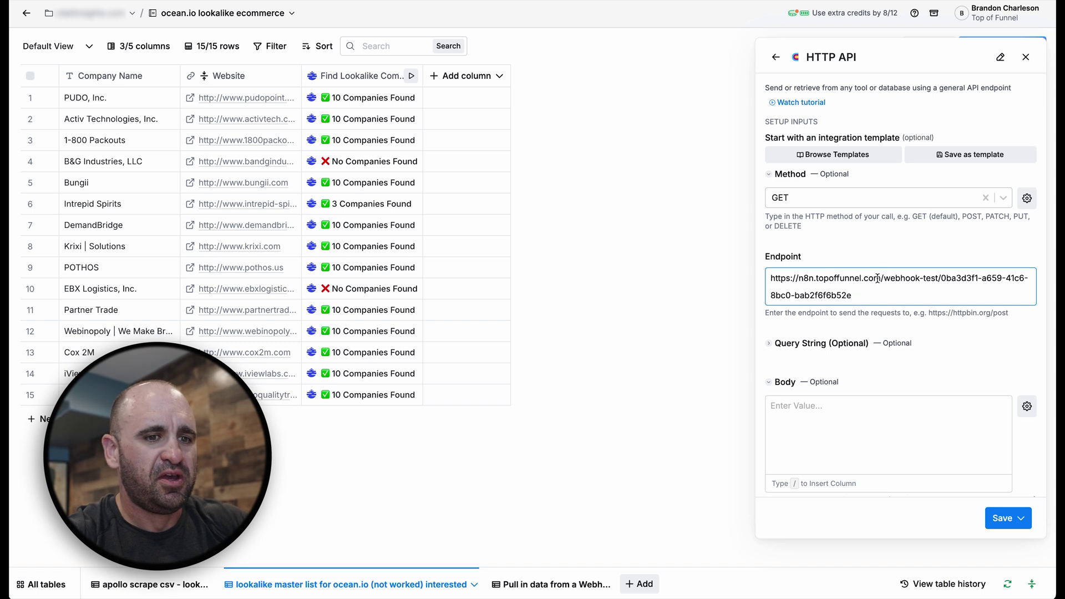
# Put all Find Lookalike Companies with Ocean.io results in the body, then Save and don't run
pyautogui.click(829, 432)
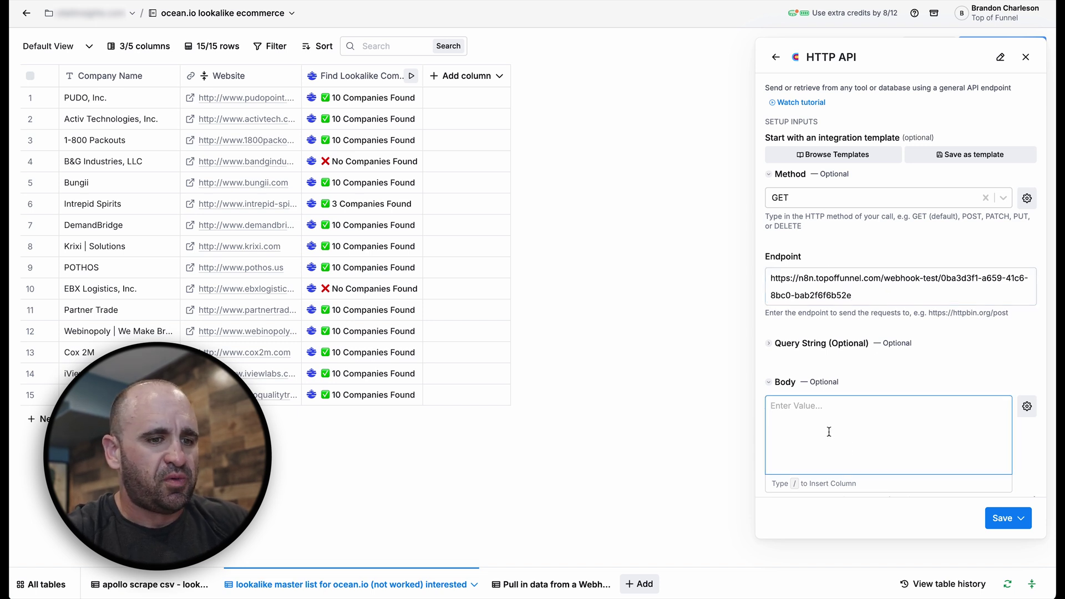
pyautogui.write('{')
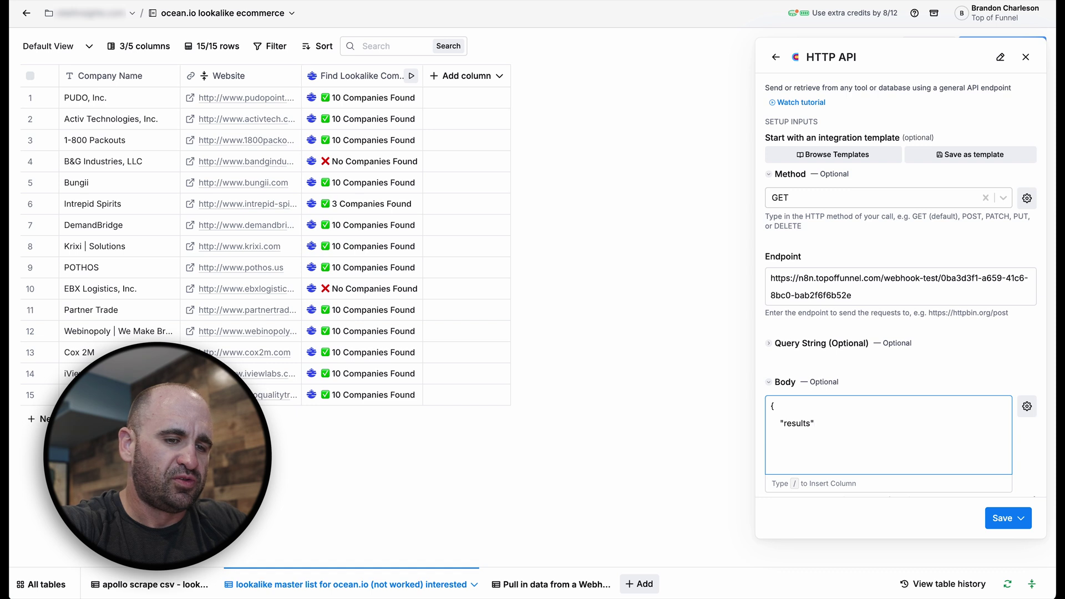
pyautogui.write('/')
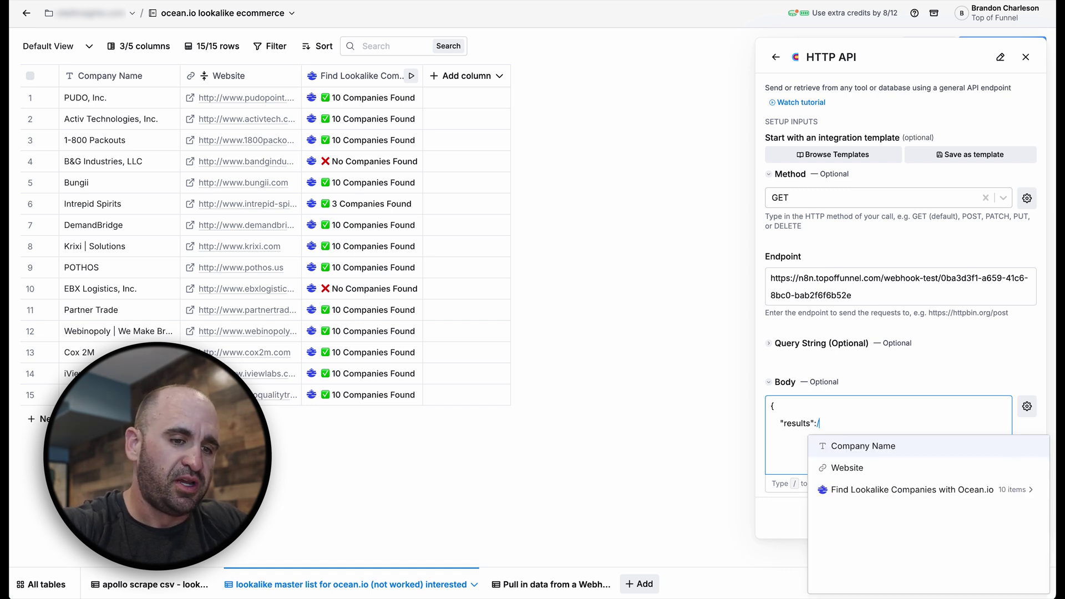
pyautogui.click(851, 492)
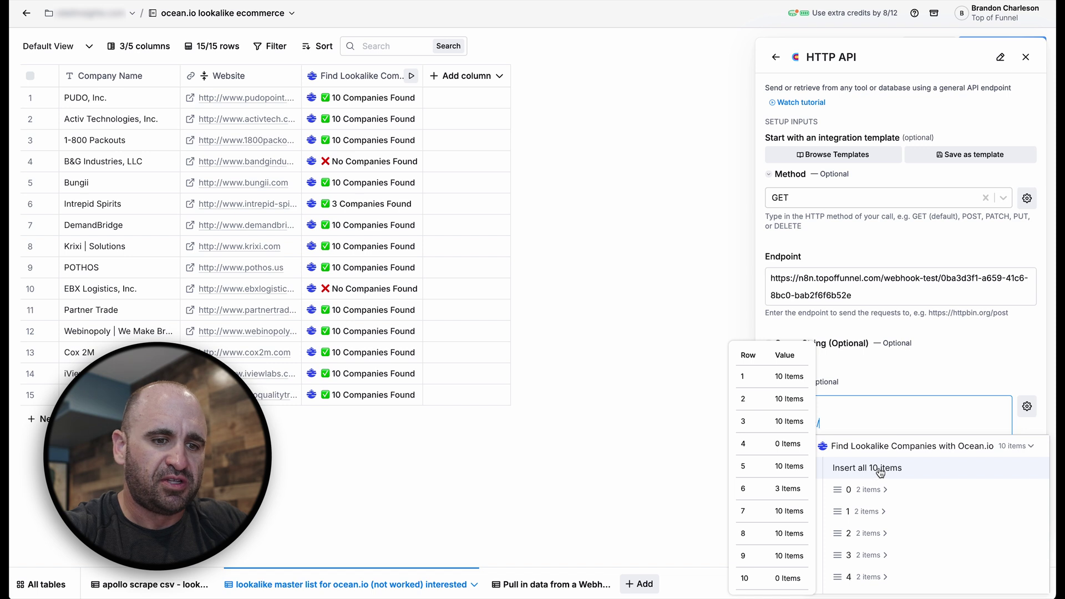
pyautogui.click(874, 471)
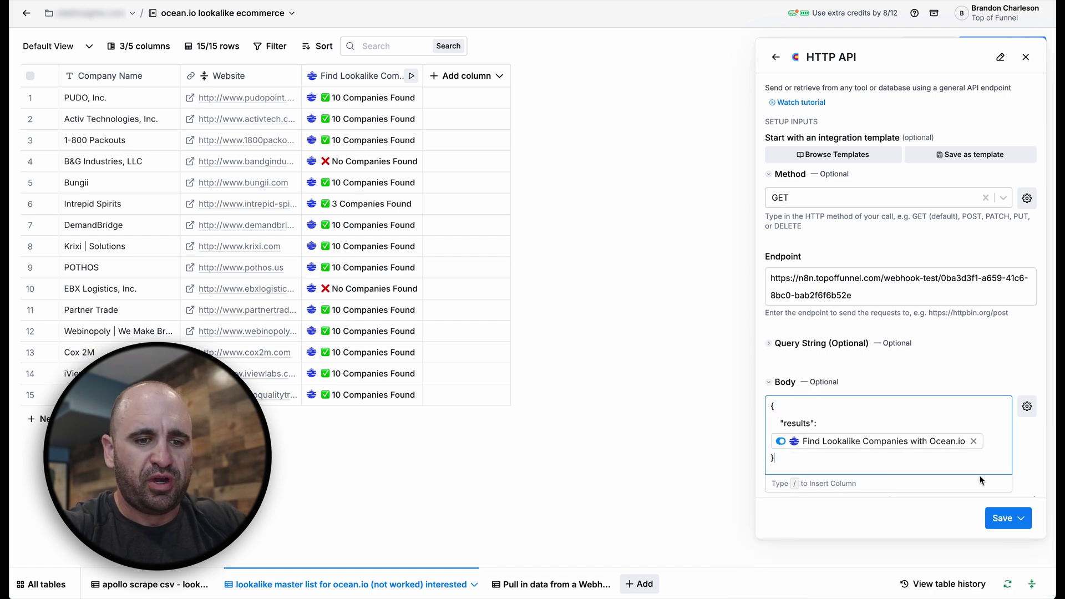
pyautogui.click(1006, 519)
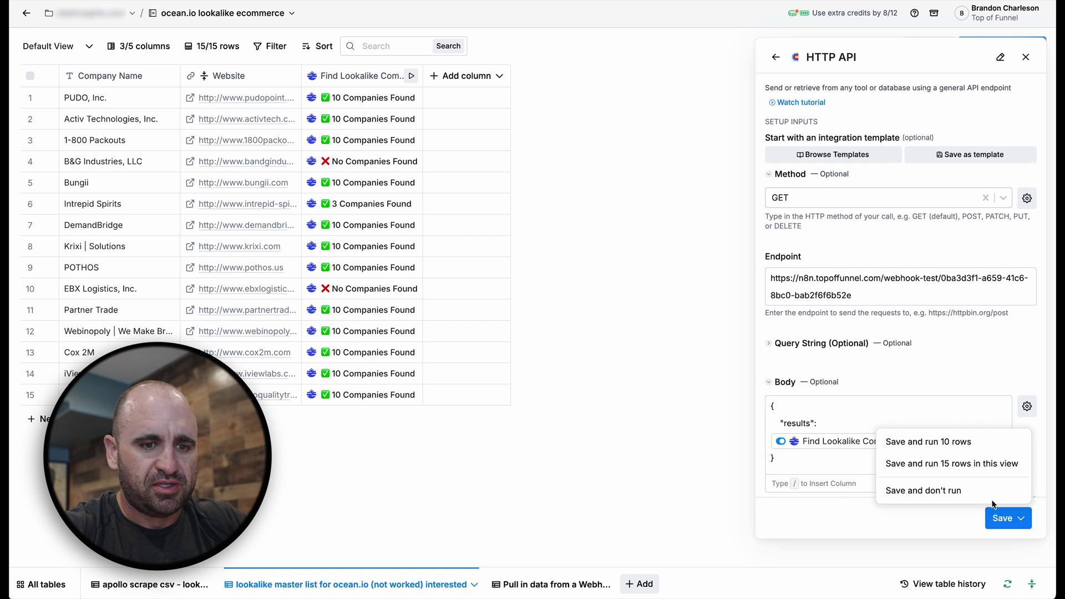
pyautogui.click(978, 490)
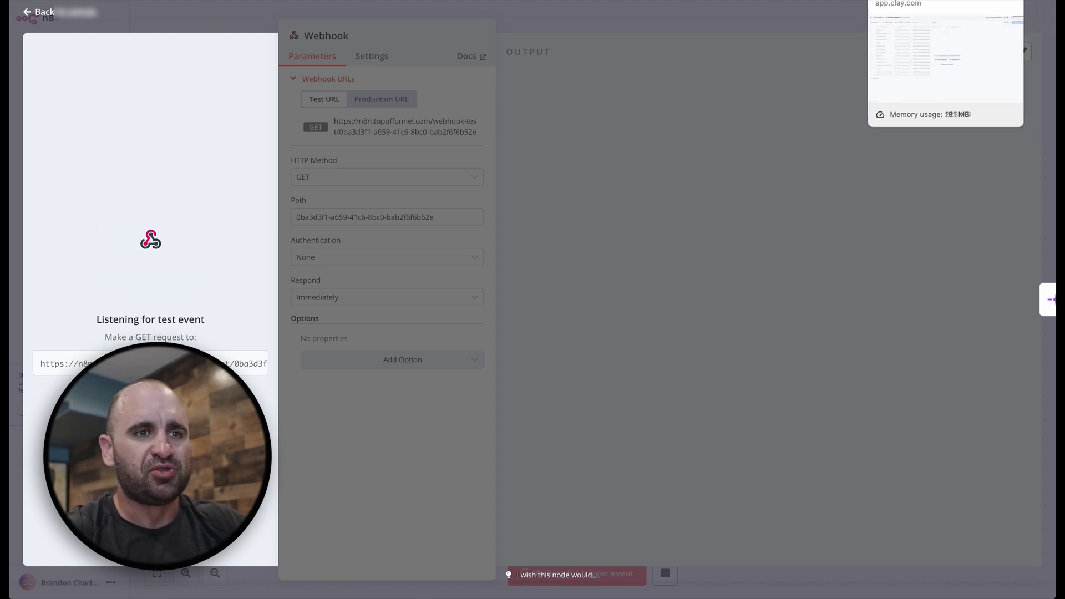
# Send row 1's lookalike results to n8n and pin the received data on the Webhook node
pyautogui.click(943, 1)
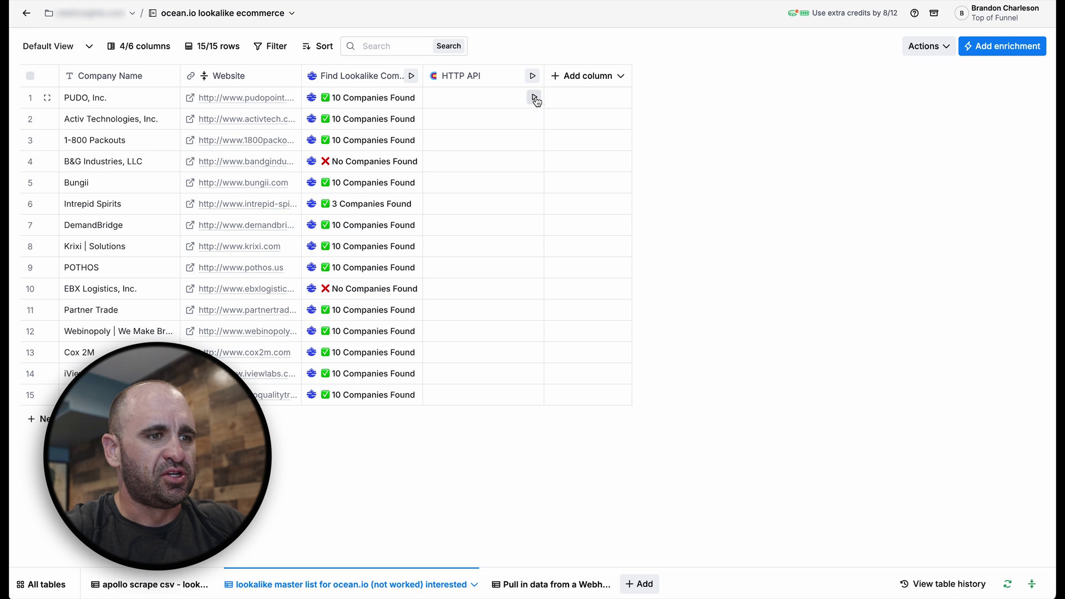
pyautogui.click(534, 98)
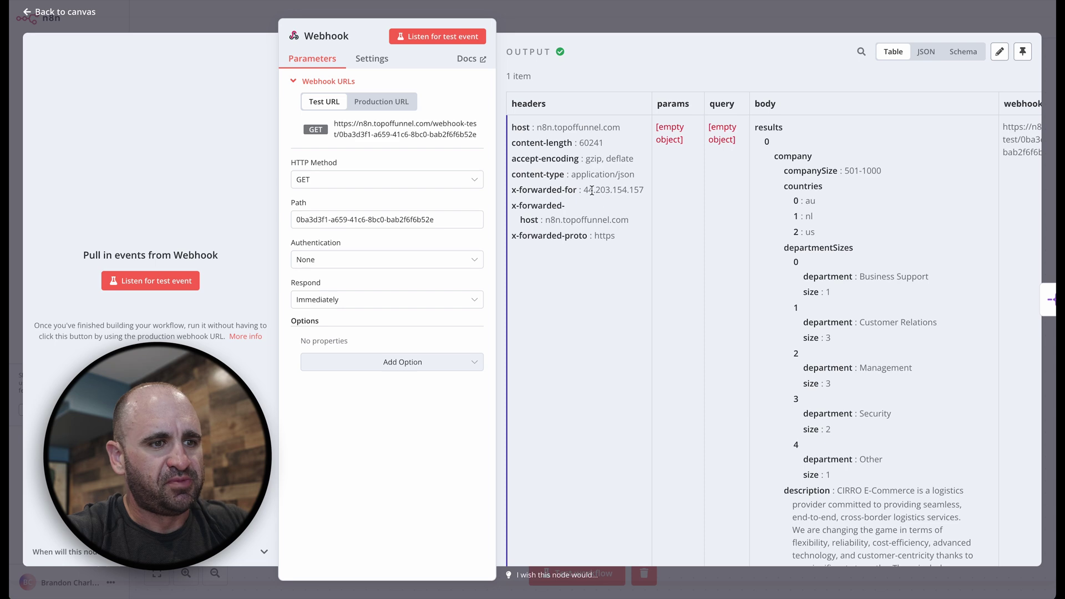
pyautogui.hscroll(5, 845, 256)
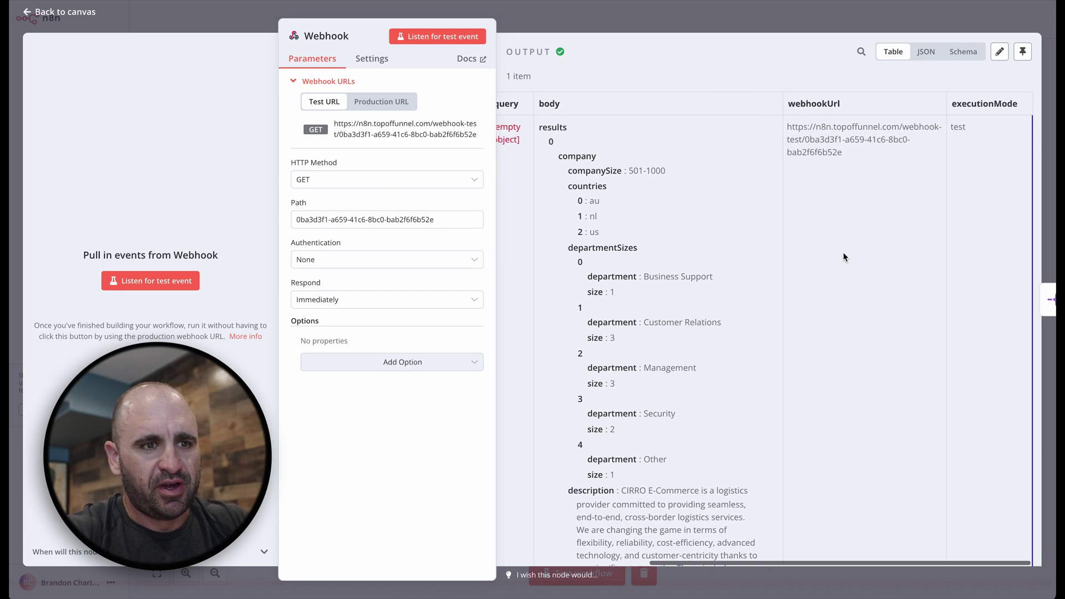
pyautogui.hscroll(-3, 807, 212)
pyautogui.scroll(-10, 744, 304)
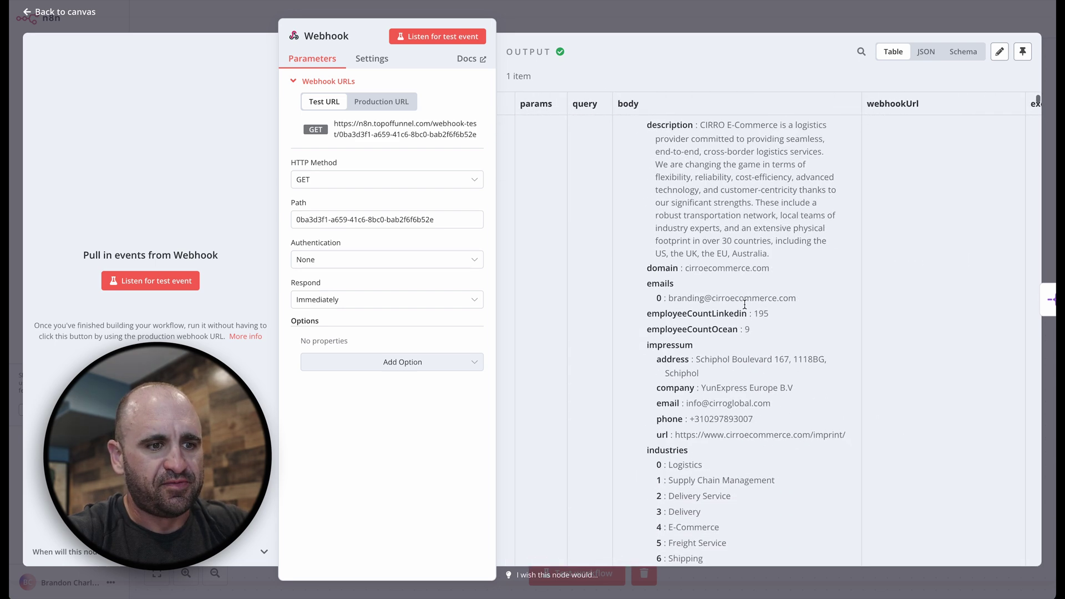
pyautogui.scroll(-10, 744, 304)
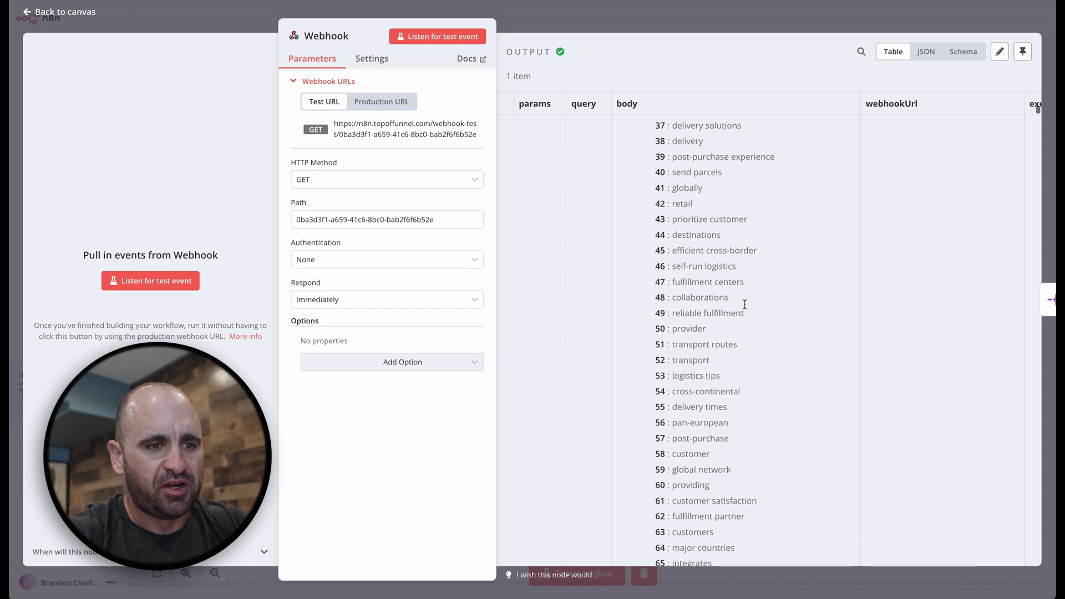
pyautogui.scroll(20, 744, 304)
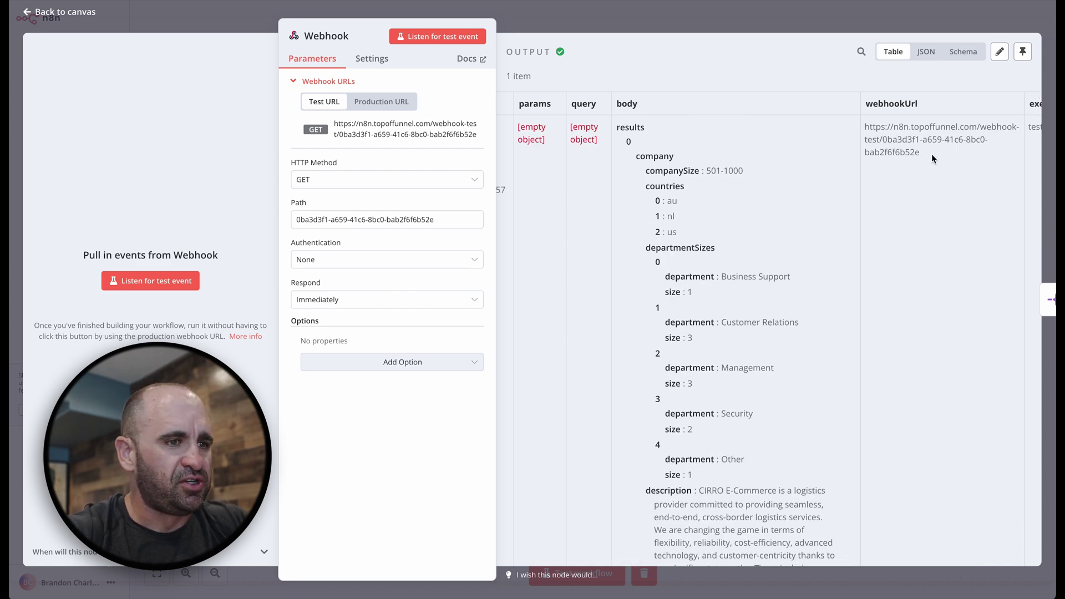
pyautogui.click(1022, 52)
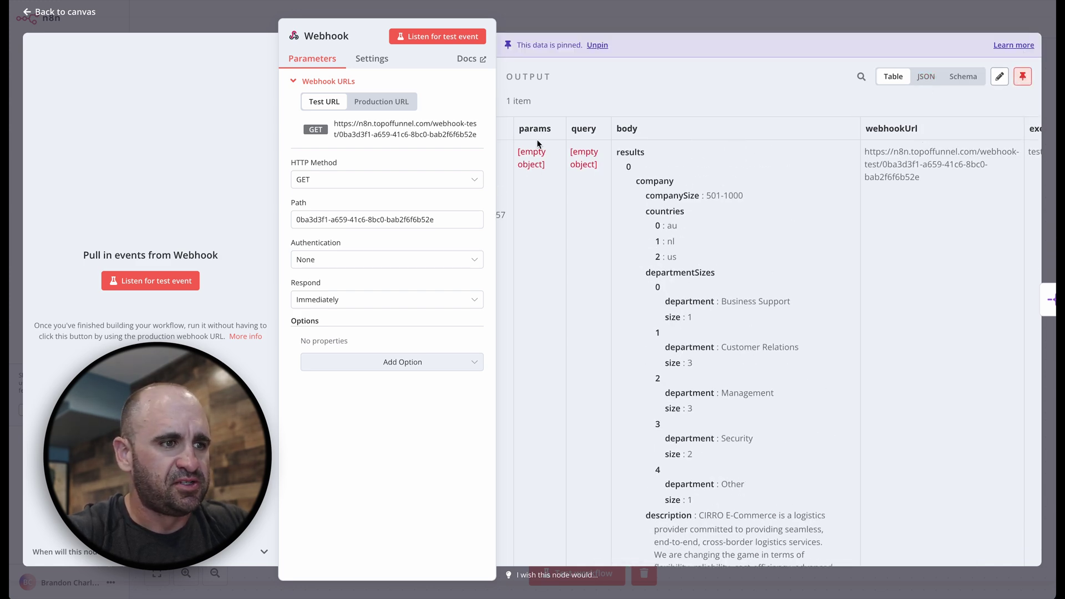
pyautogui.click(564, 21)
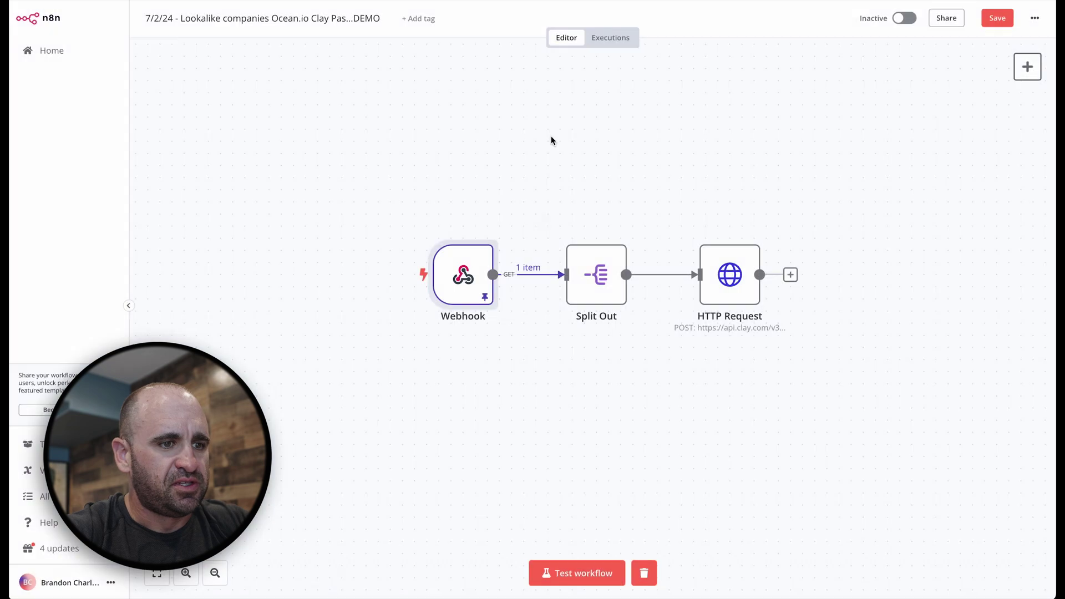
# Open the Split Out node and toggle the body and results entries in its input schema
pyautogui.doubleClick(587, 281)
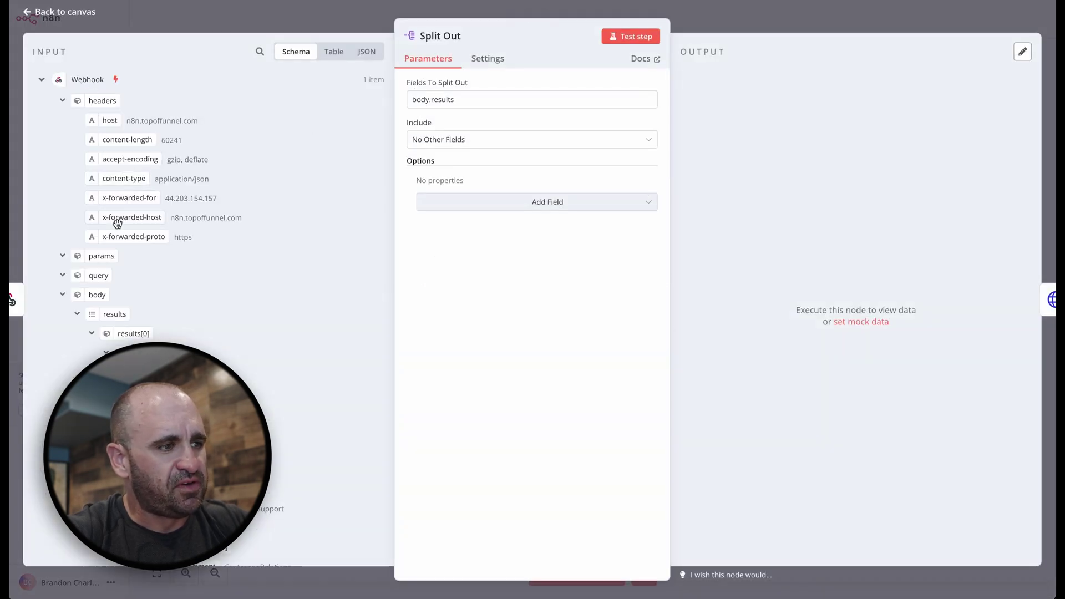
pyautogui.scroll(-2, 117, 227)
pyautogui.scroll(-1, 118, 226)
pyautogui.click(62, 220)
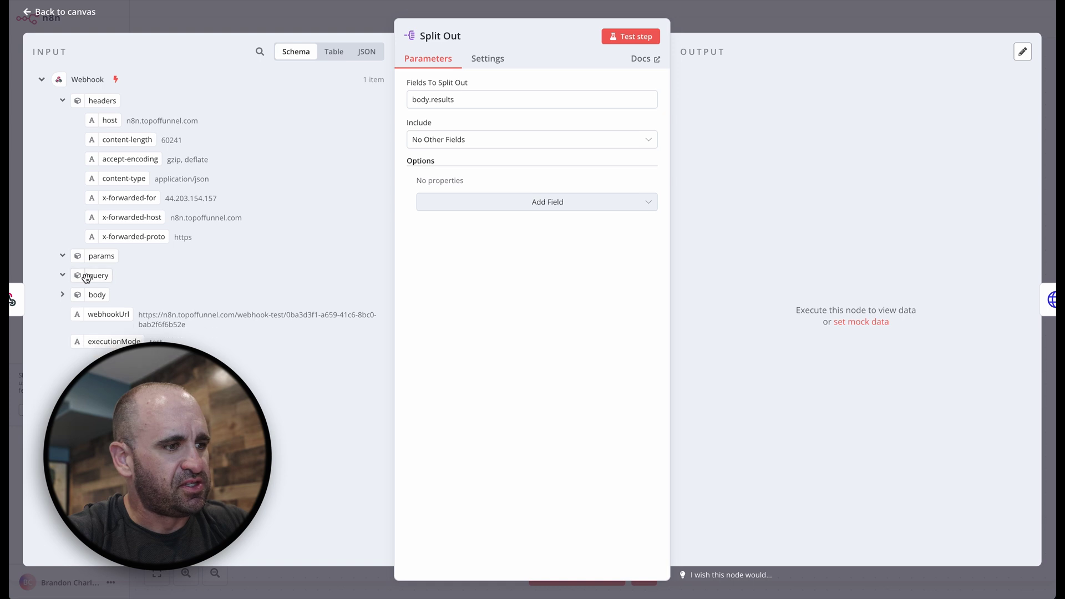
pyautogui.click(62, 294)
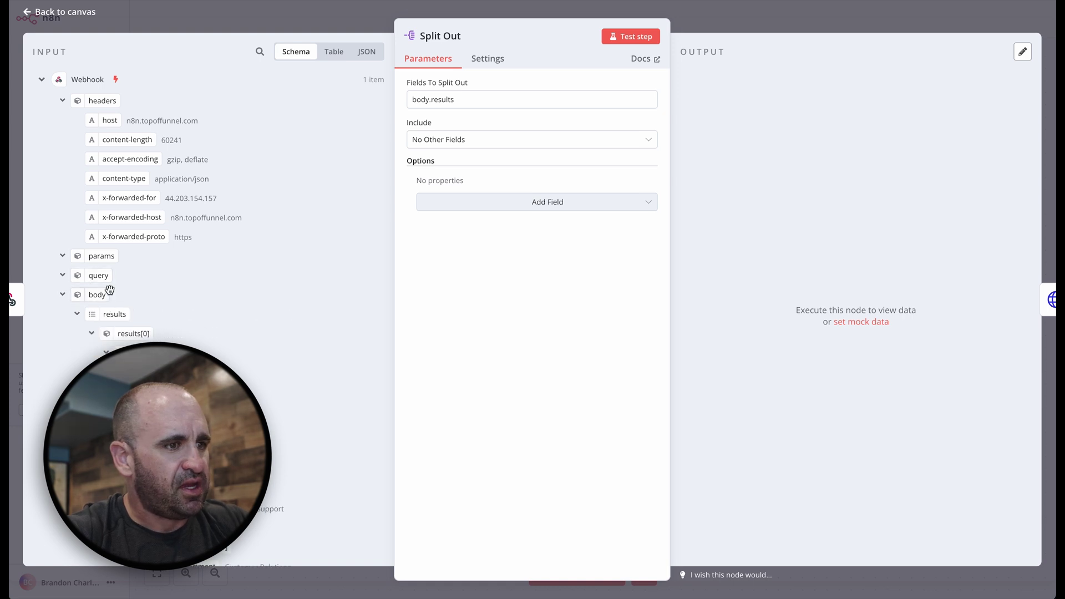
pyautogui.scroll(-5, 121, 332)
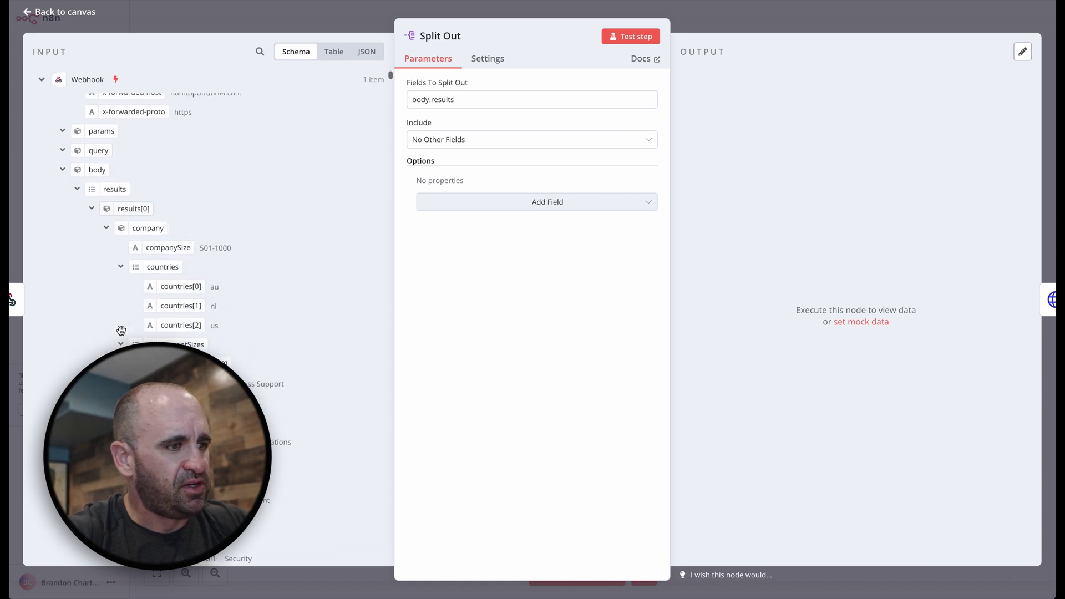
pyautogui.click(79, 191)
pyautogui.click(78, 315)
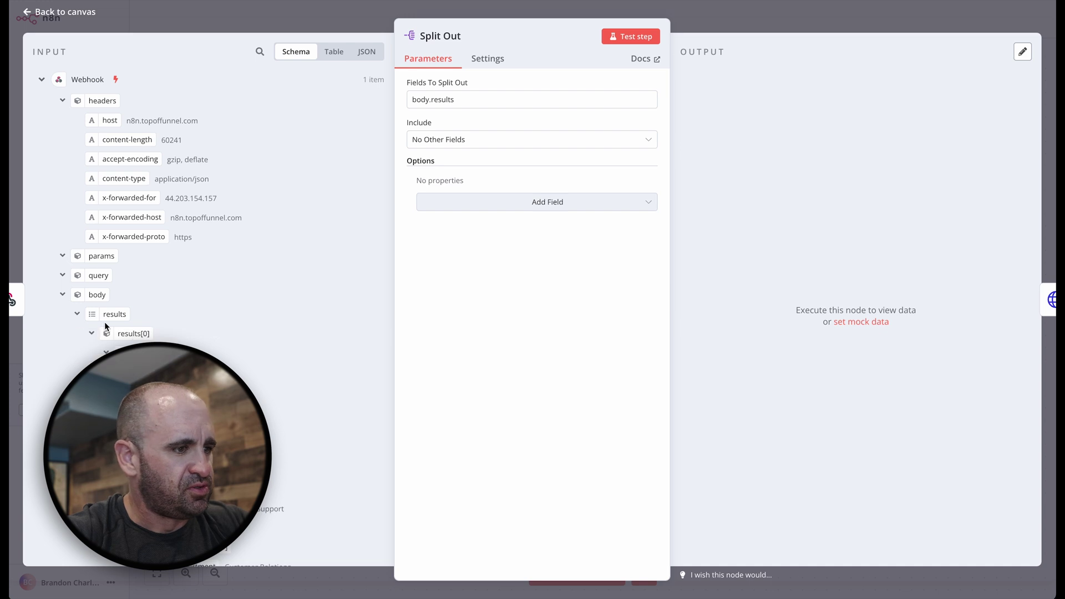
# Collapse result items results[0] through results[7] in the Split Out input
pyautogui.click(91, 332)
pyautogui.scroll(-2, 90, 335)
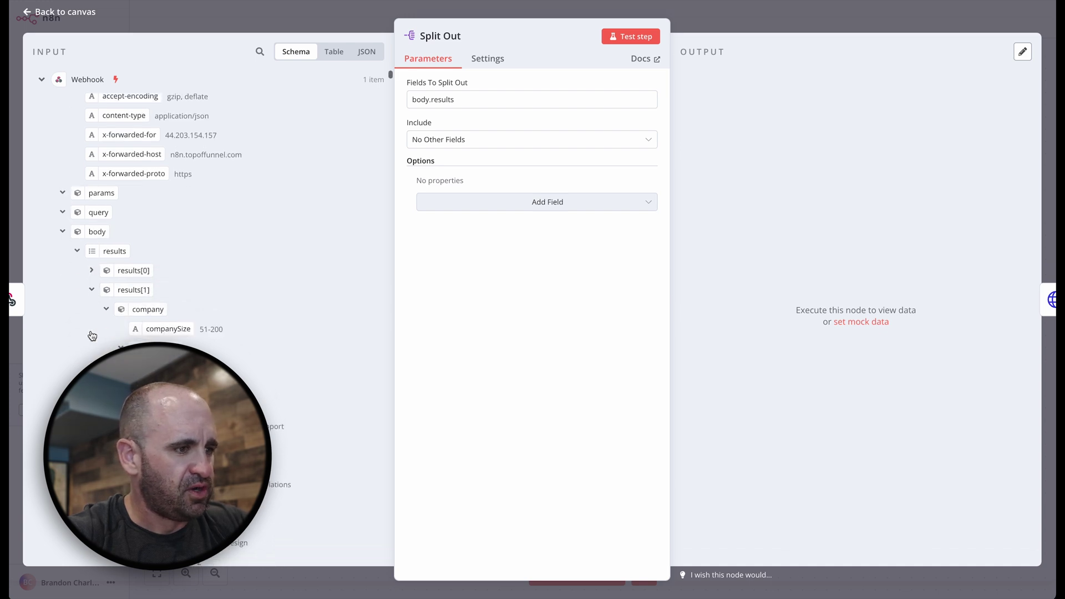
pyautogui.click(92, 289)
pyautogui.scroll(-2, 91, 288)
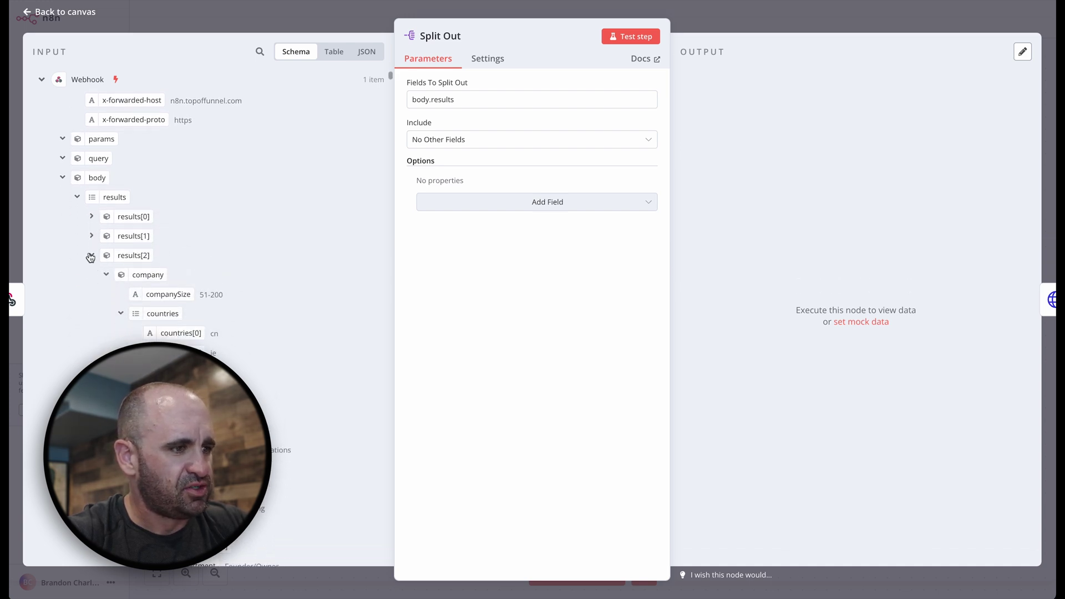
pyautogui.click(91, 256)
pyautogui.click(91, 276)
pyautogui.click(91, 294)
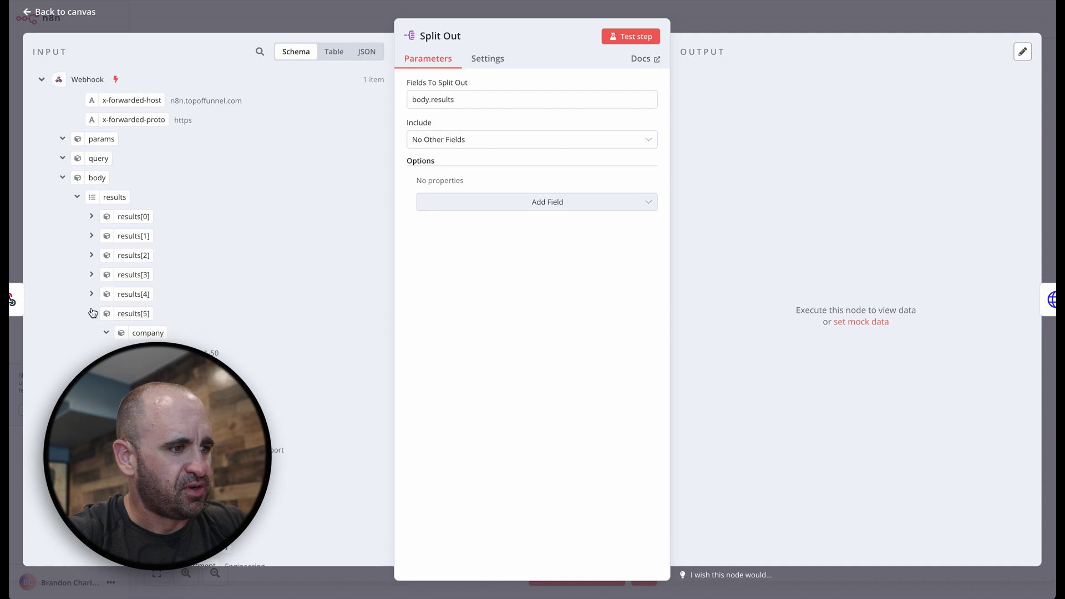
pyautogui.click(92, 313)
pyautogui.click(91, 333)
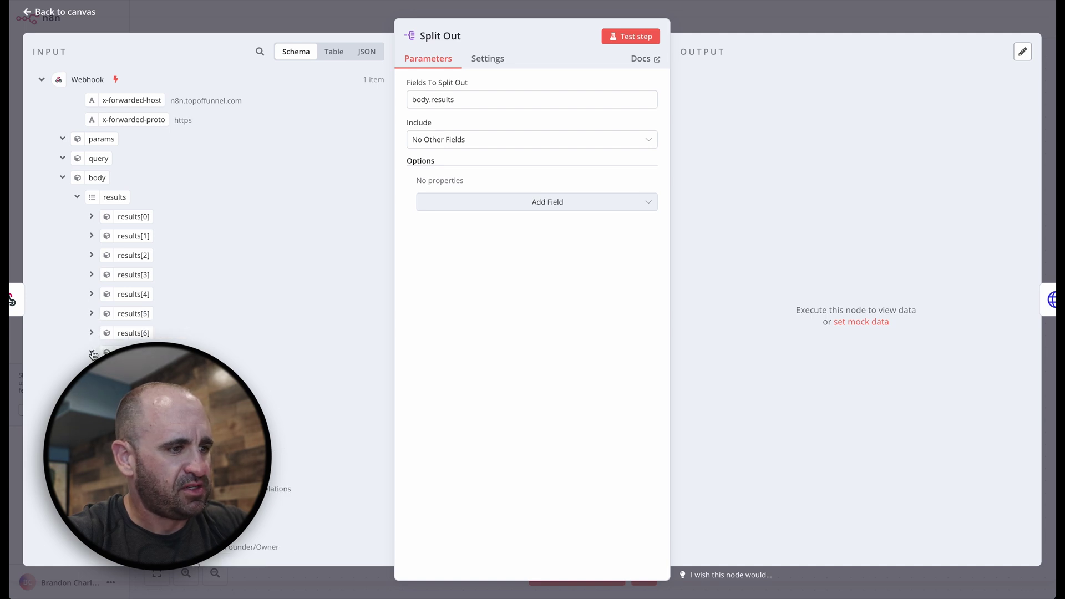
pyautogui.click(91, 352)
pyautogui.scroll(3, 111, 338)
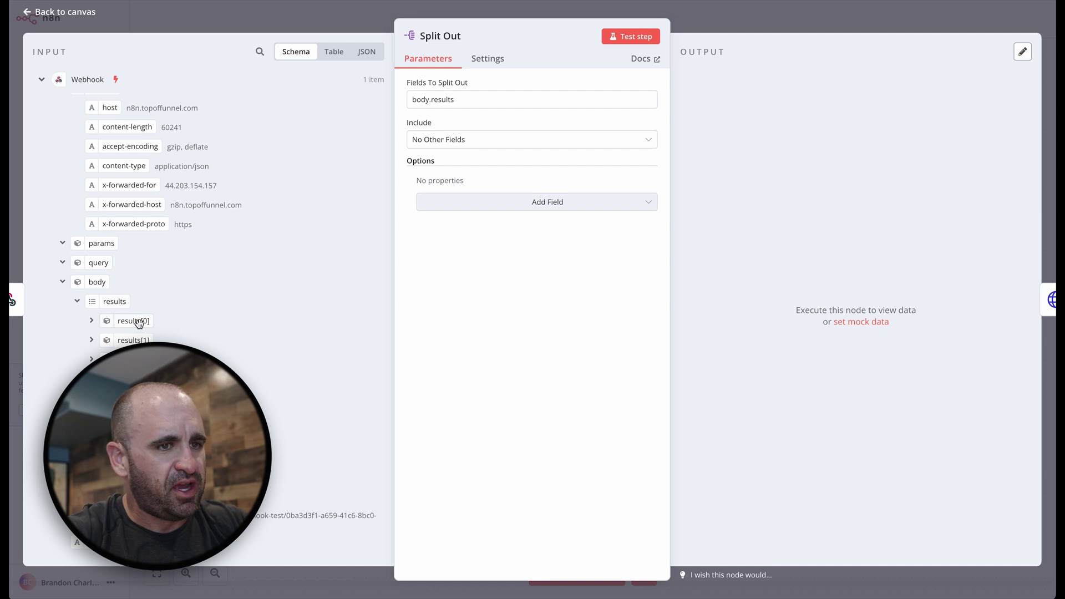
# Expand row 1's first lookalike result in Clay to confirm Cirro E-Commerce, then return to n8n
pyautogui.click(968, 0)
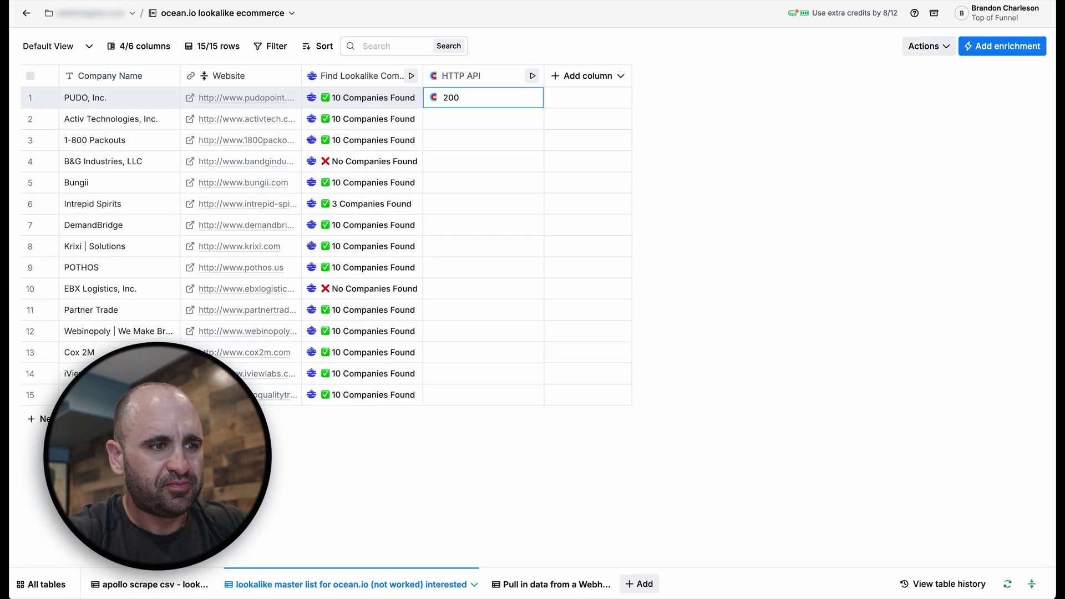
pyautogui.click(382, 100)
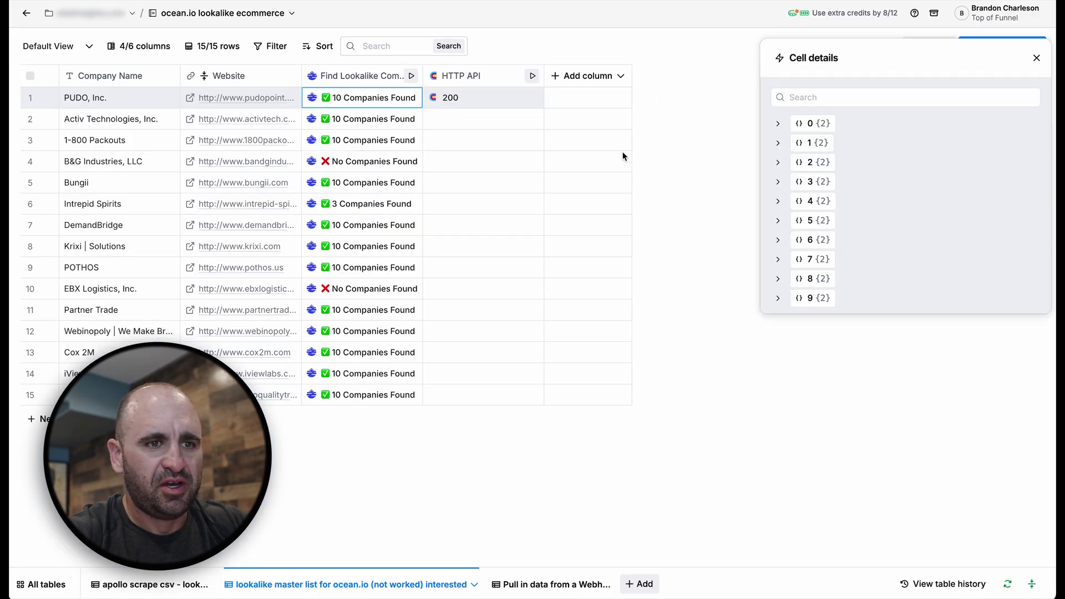
pyautogui.click(778, 123)
pyautogui.click(815, 162)
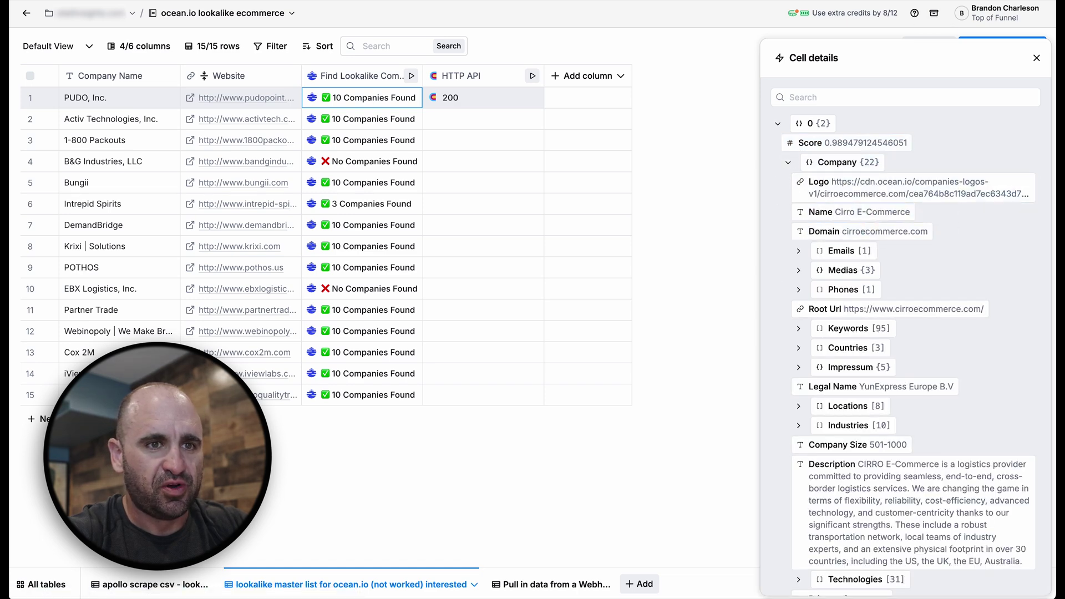
pyautogui.click(932, 0)
pyautogui.click(90, 320)
pyautogui.scroll(-3, 107, 316)
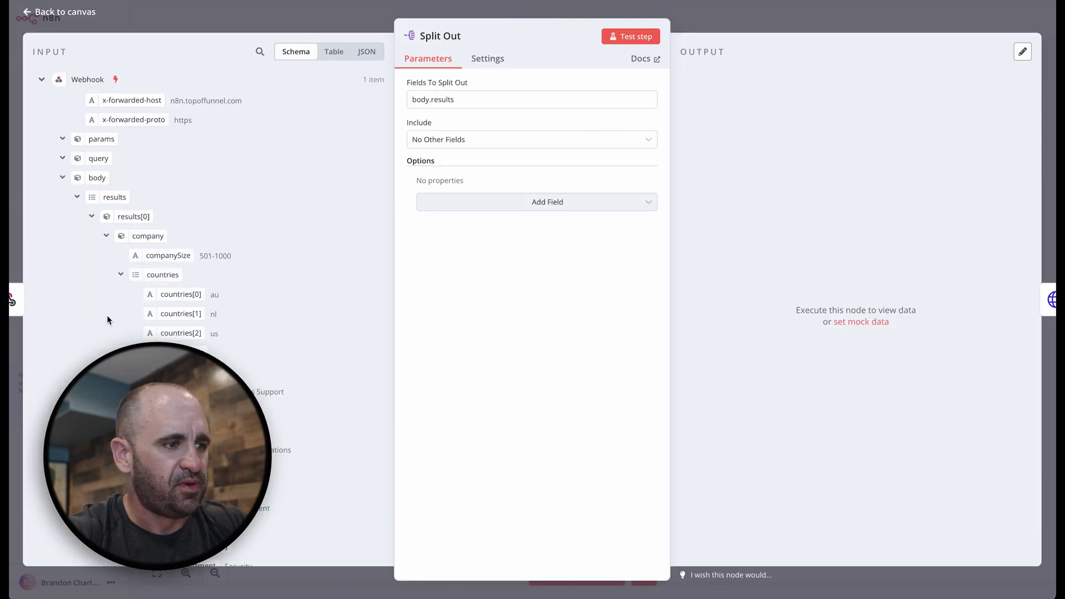
pyautogui.scroll(-3, 222, 277)
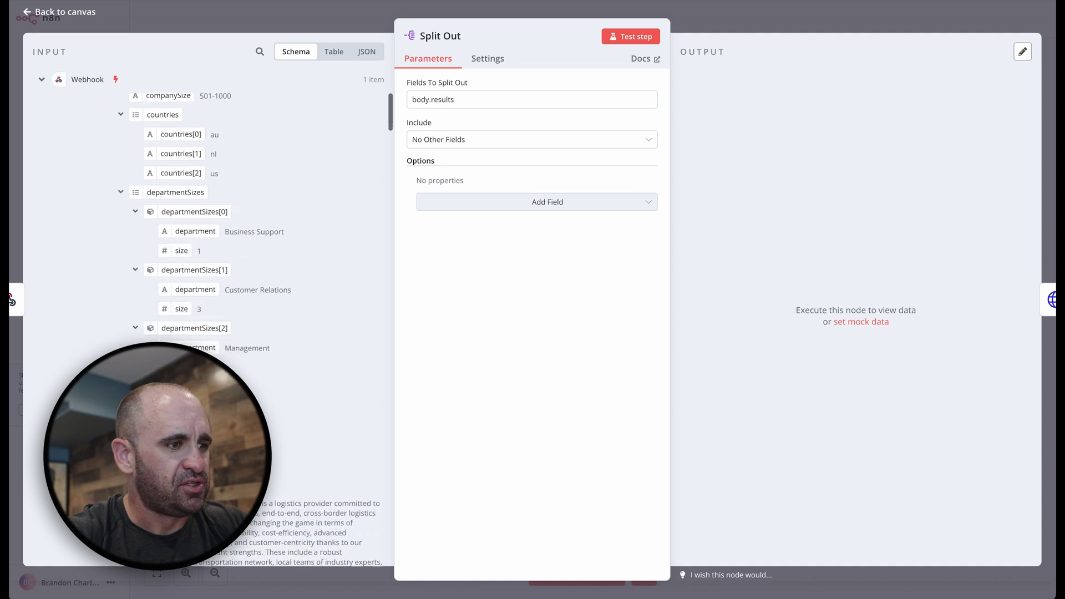
pyautogui.scroll(1, 222, 277)
pyautogui.scroll(-2, 222, 277)
pyautogui.scroll(-4, 195, 341)
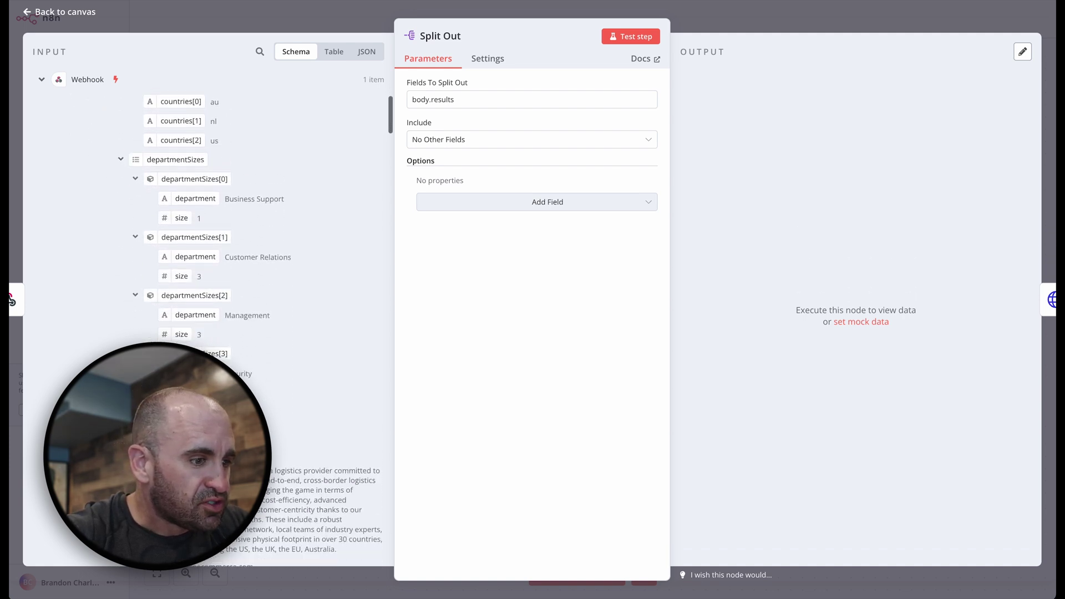
pyautogui.moveTo(195, 342); pyautogui.dragTo(273, 344)
pyautogui.click(273, 344)
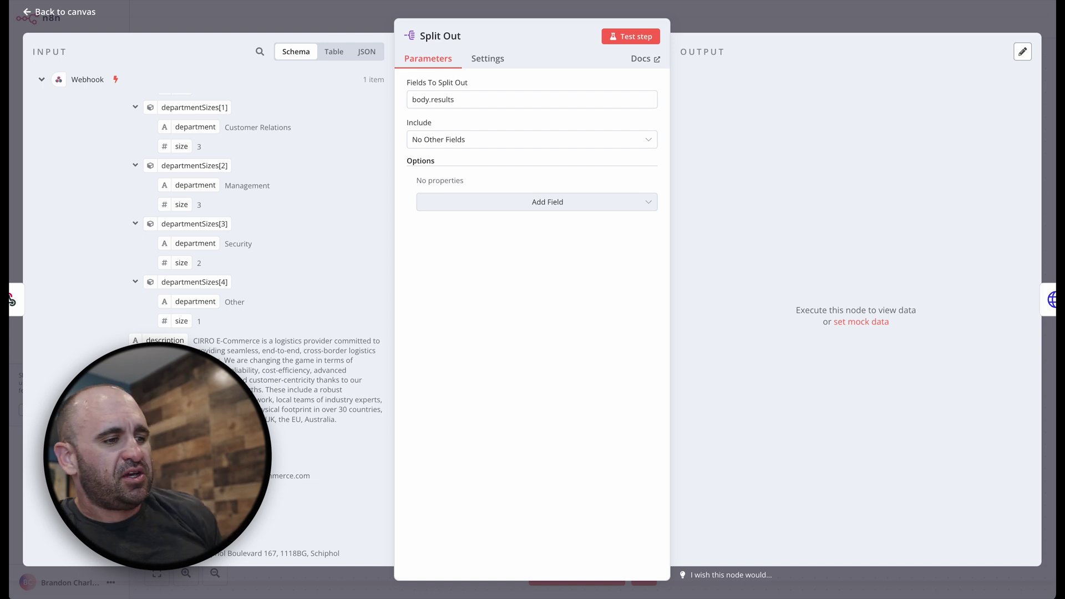
pyautogui.scroll(8, 273, 382)
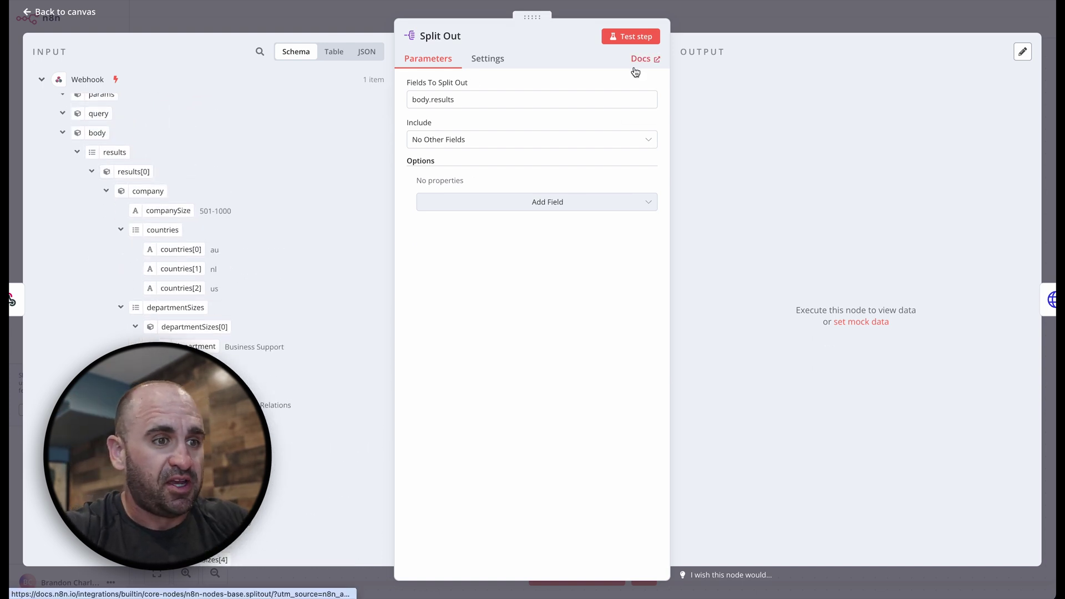
pyautogui.scroll(5, 205, 227)
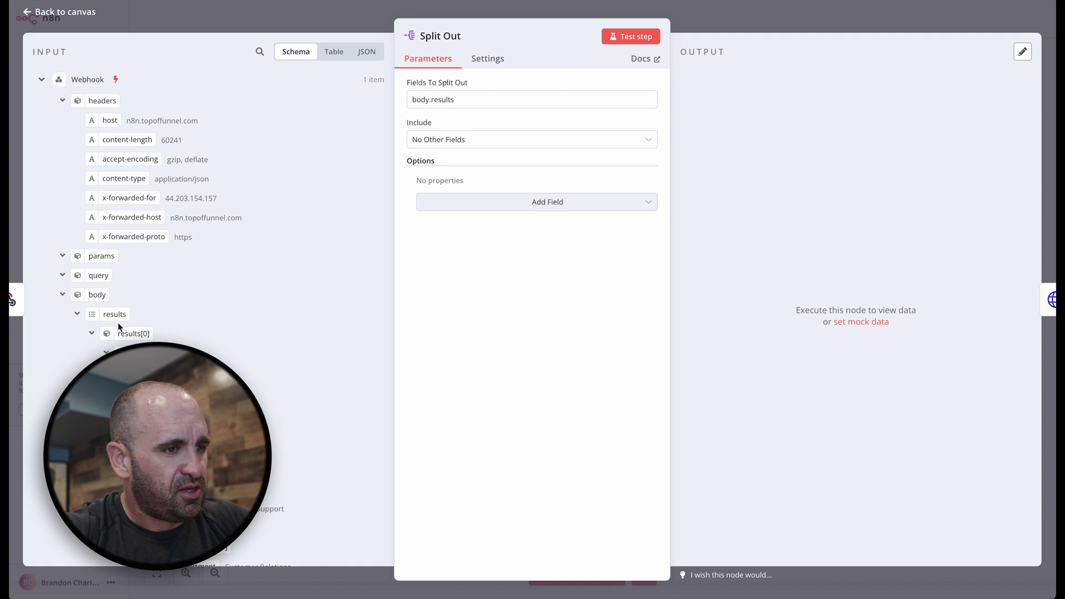
# Run the Split Out step and review its 10 output items, one per company
pyautogui.click(631, 38)
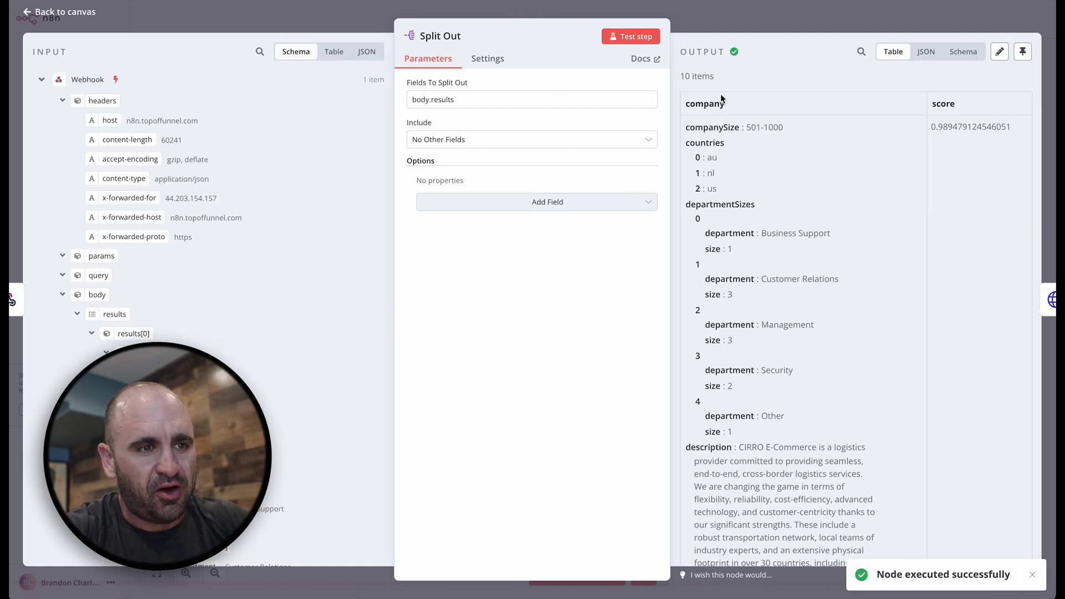
pyautogui.doubleClick(691, 80)
pyautogui.moveTo(691, 79); pyautogui.dragTo(716, 79)
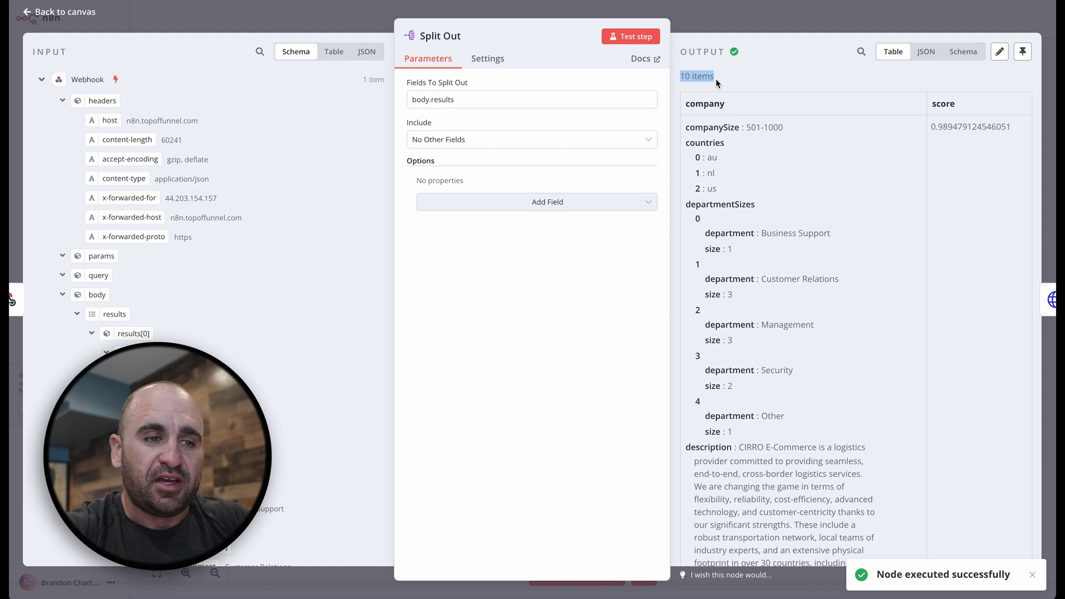
pyautogui.scroll(-2, 745, 228)
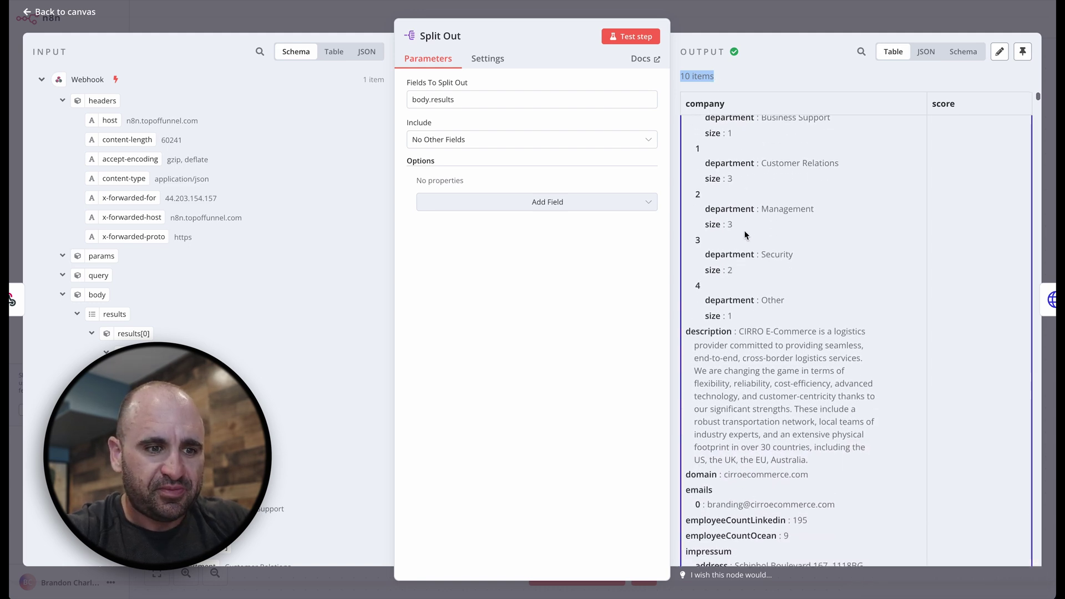
pyautogui.scroll(-8, 756, 362)
pyautogui.scroll(10, 756, 366)
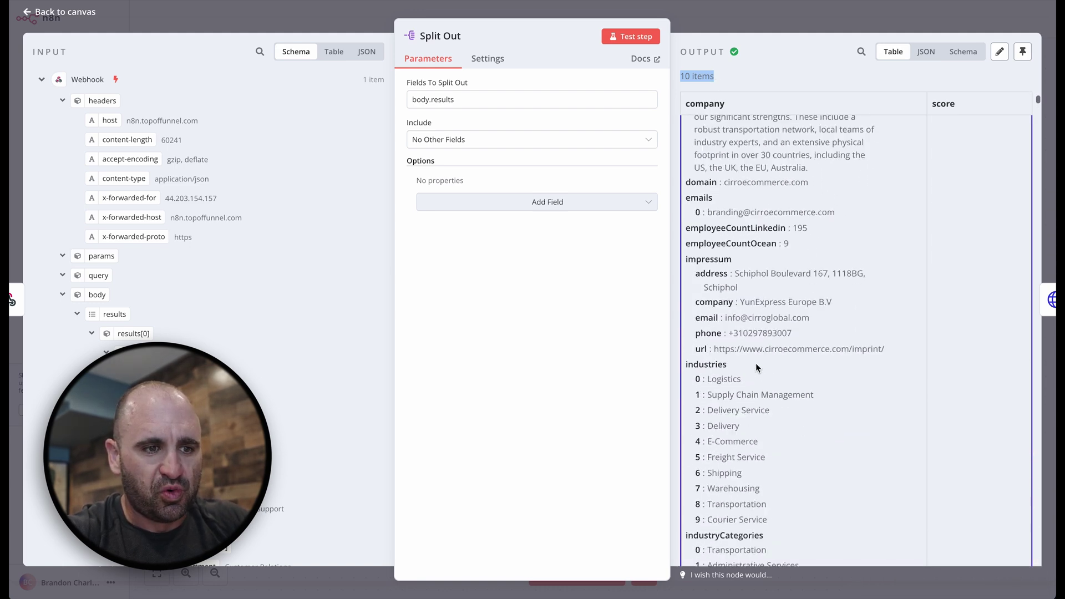
# Go back to the n8n workflow canvas
pyautogui.click(793, 19)
pyautogui.click(793, 20)
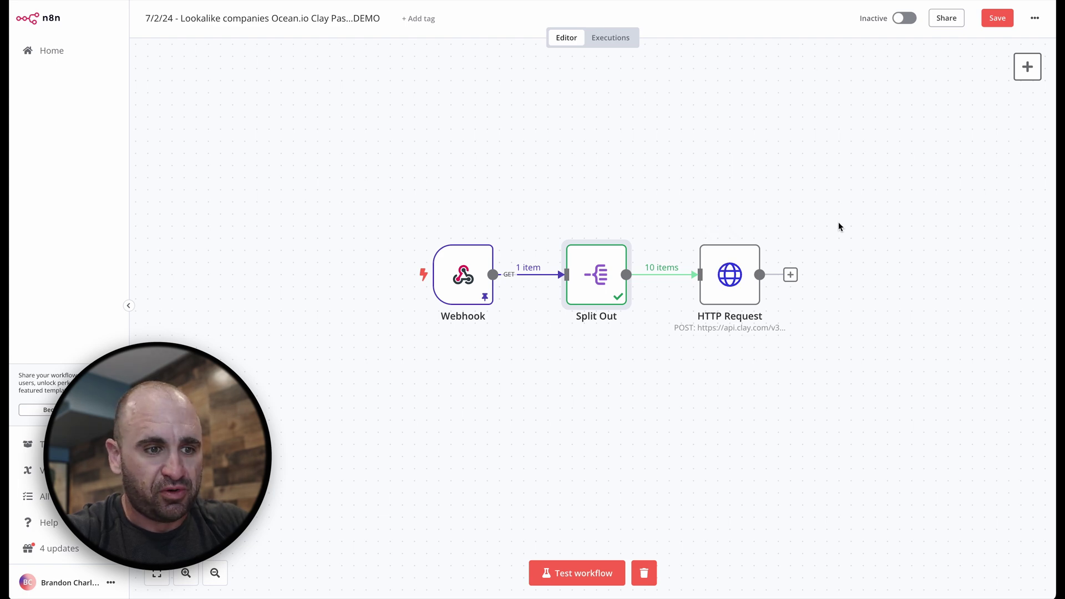
pyautogui.moveTo(726, 286)
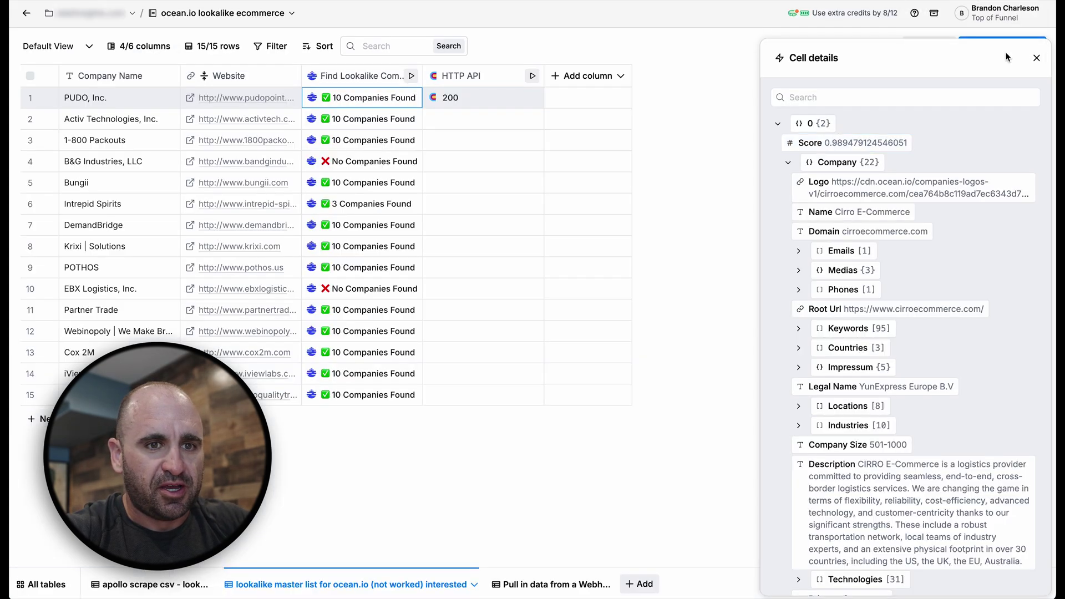
# Copy the Webhook column's source URL from the Pull in data from a Webhook table
pyautogui.click(1032, 58)
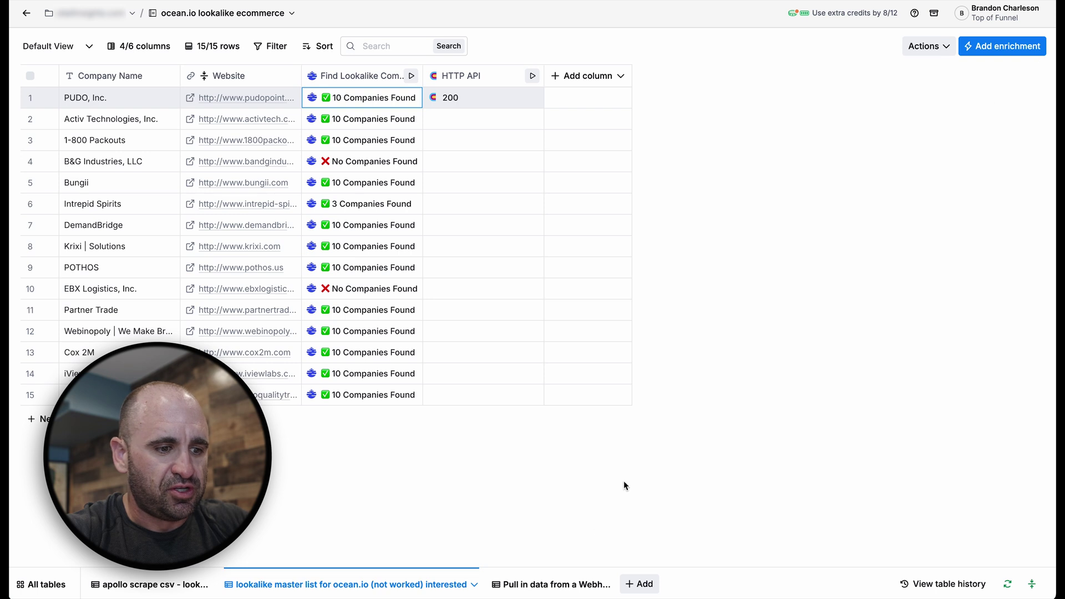
pyautogui.click(552, 584)
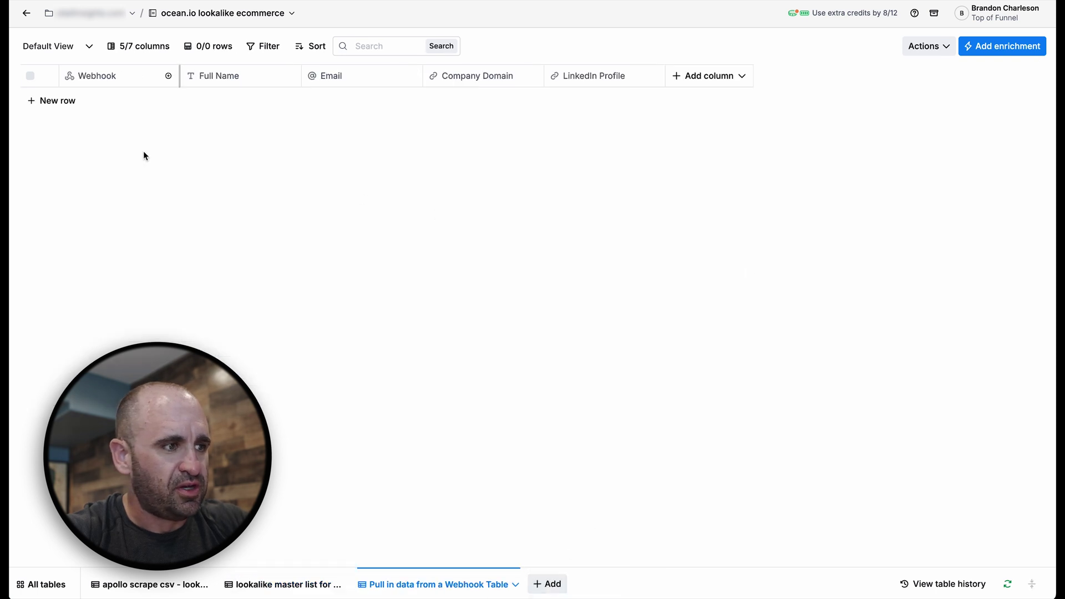
pyautogui.click(97, 77)
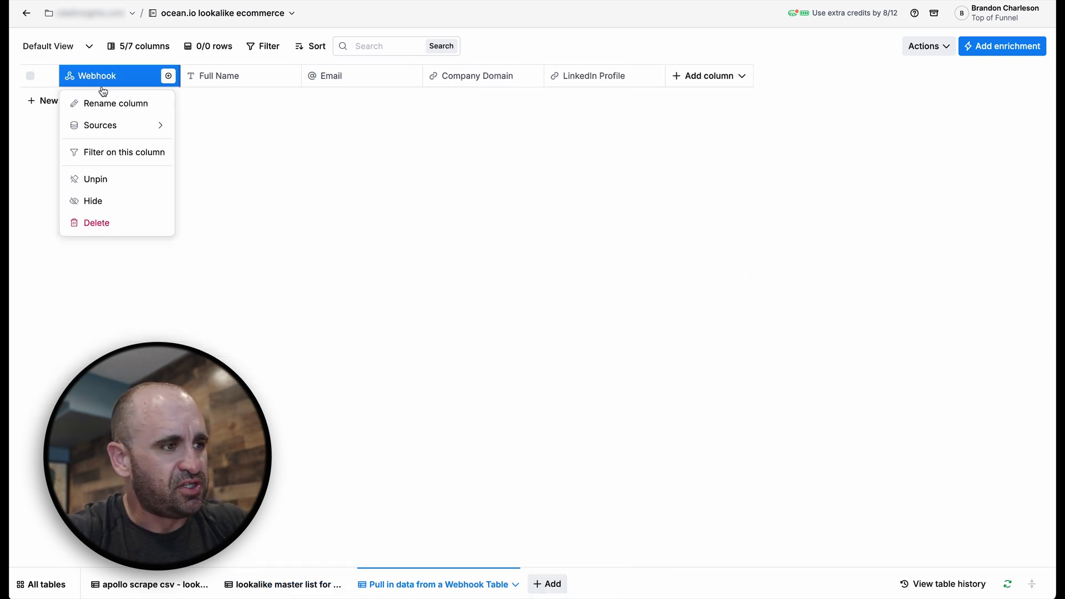
pyautogui.moveTo(111, 138)
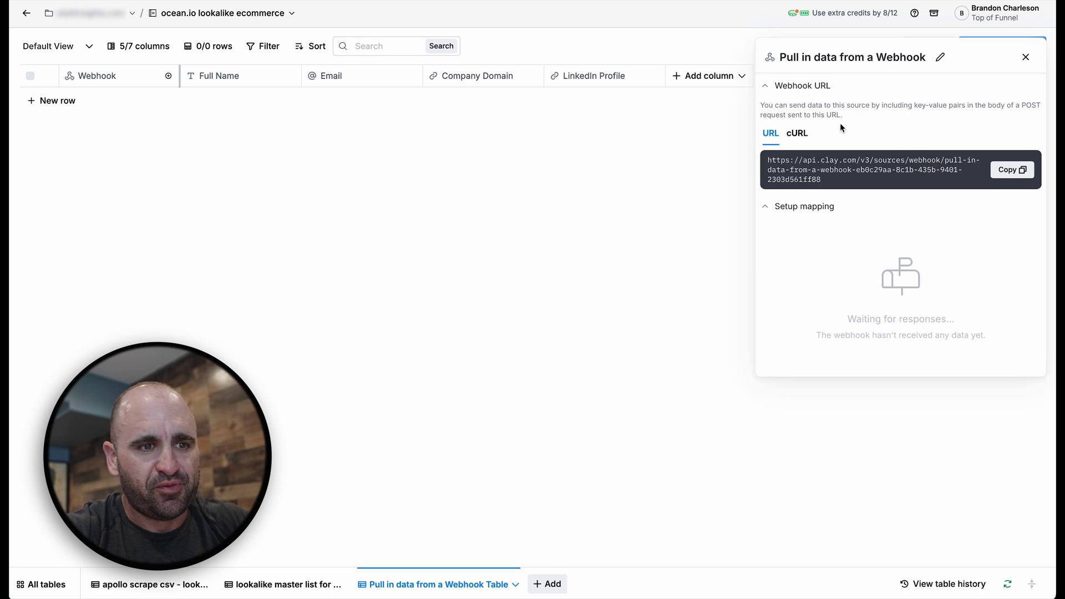
pyautogui.click(993, 170)
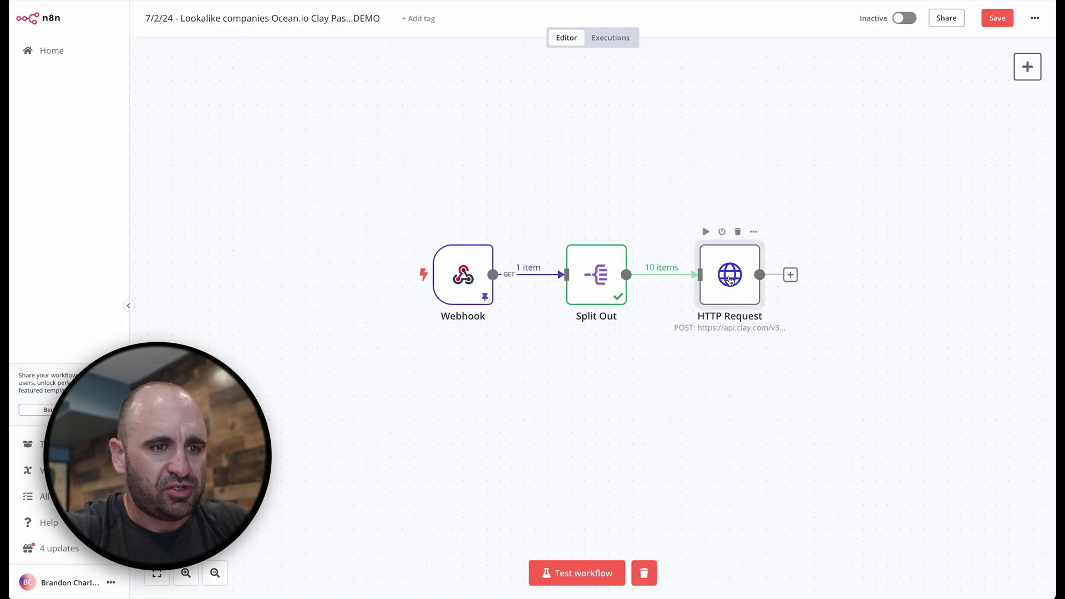
# Replace the HTTP Request node's URL with the Clay webhook URL and test it, sending 10 companies
pyautogui.doubleClick(728, 275)
pyautogui.click(539, 160)
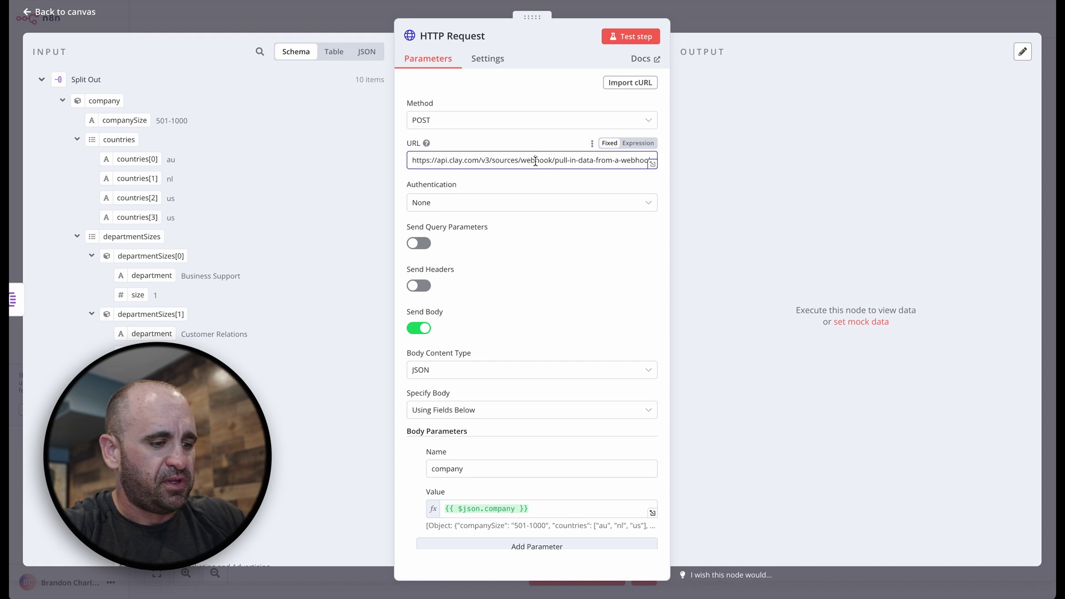
pyautogui.write('a')
pyautogui.hotkey('ctrl', 'a')
pyautogui.press('BackSpace')
pyautogui.hotkey('ctrl', 'v')
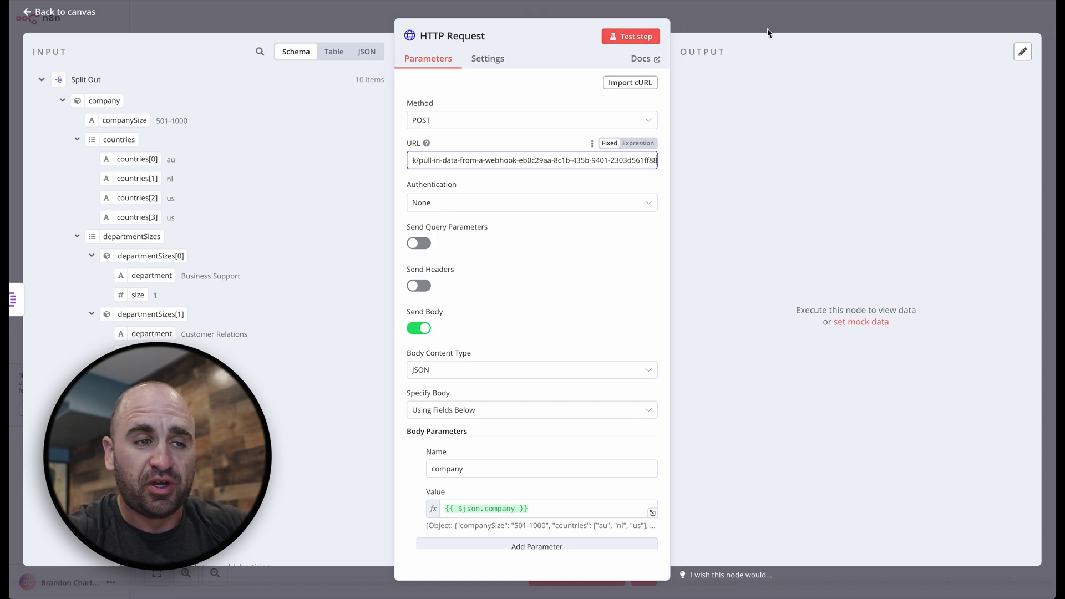
pyautogui.click(633, 36)
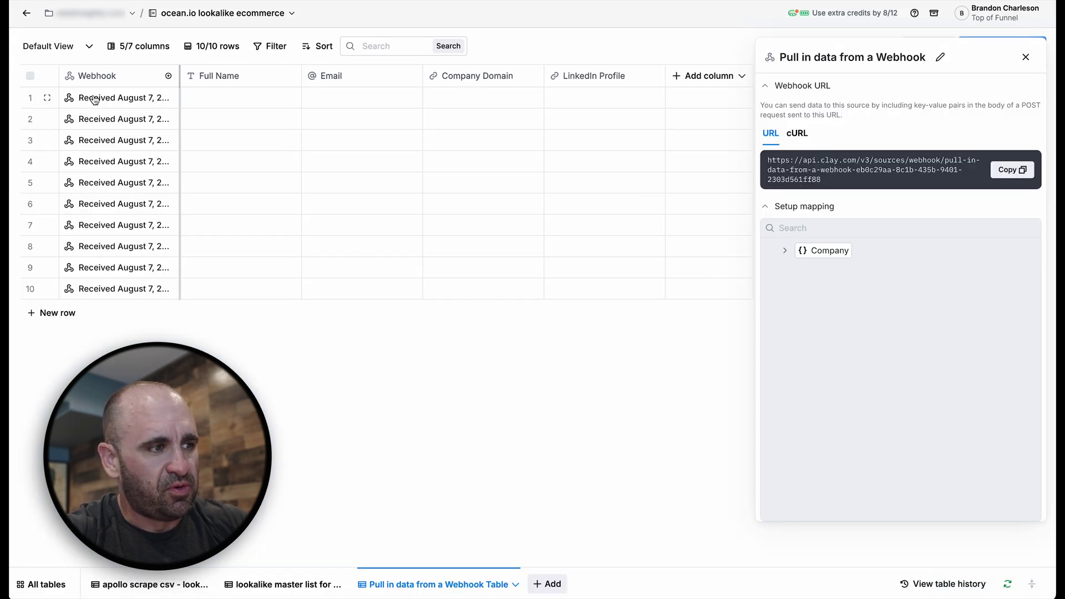
# Inspect the received webhook rows' Company data in Clay's cell details
pyautogui.click(1024, 56)
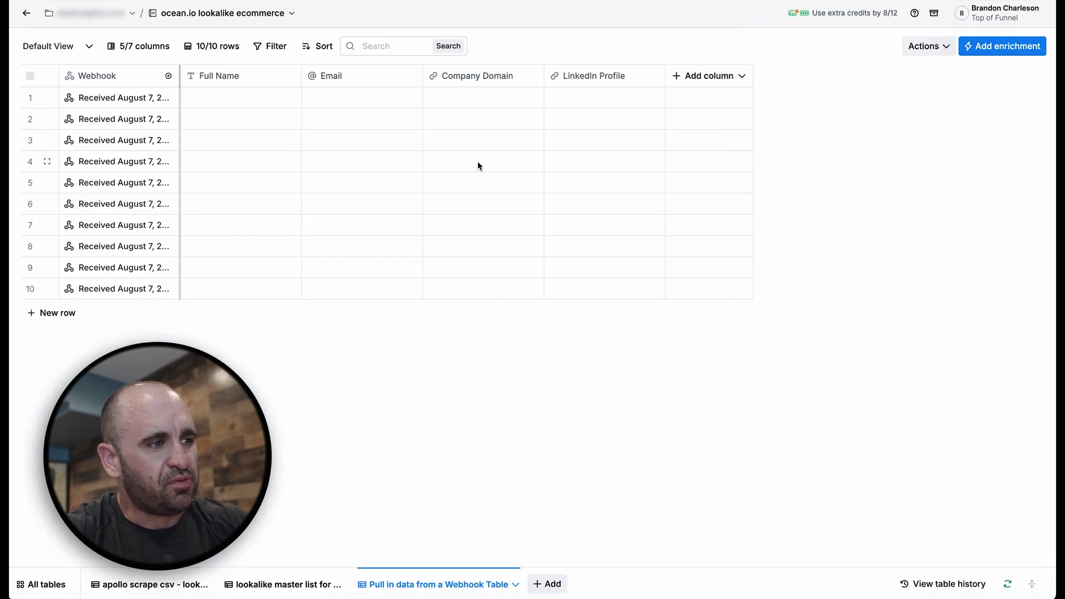
pyautogui.click(140, 102)
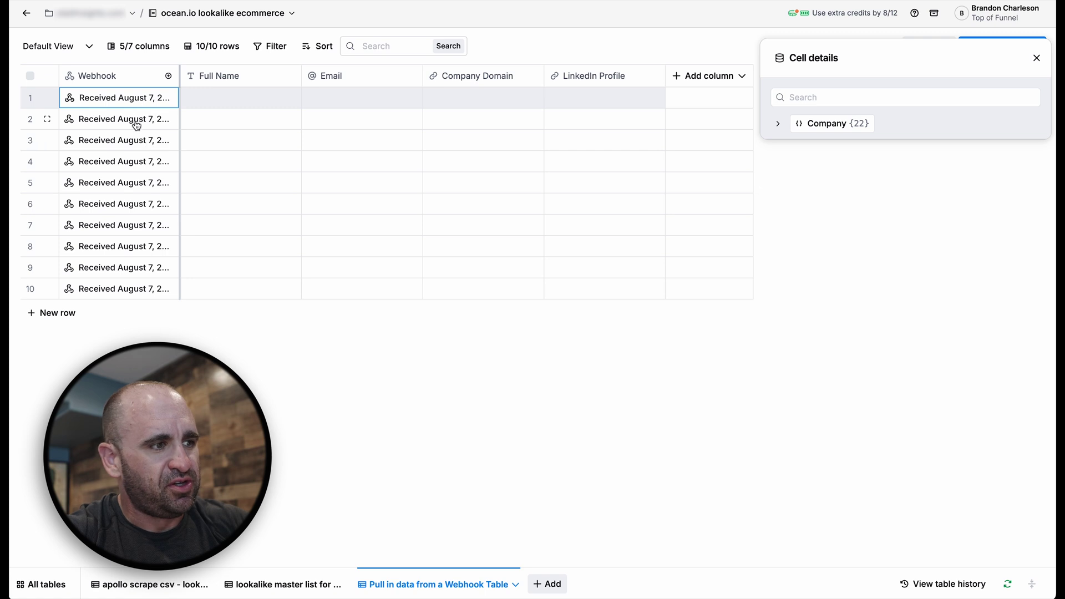
pyautogui.click(133, 118)
pyautogui.click(777, 123)
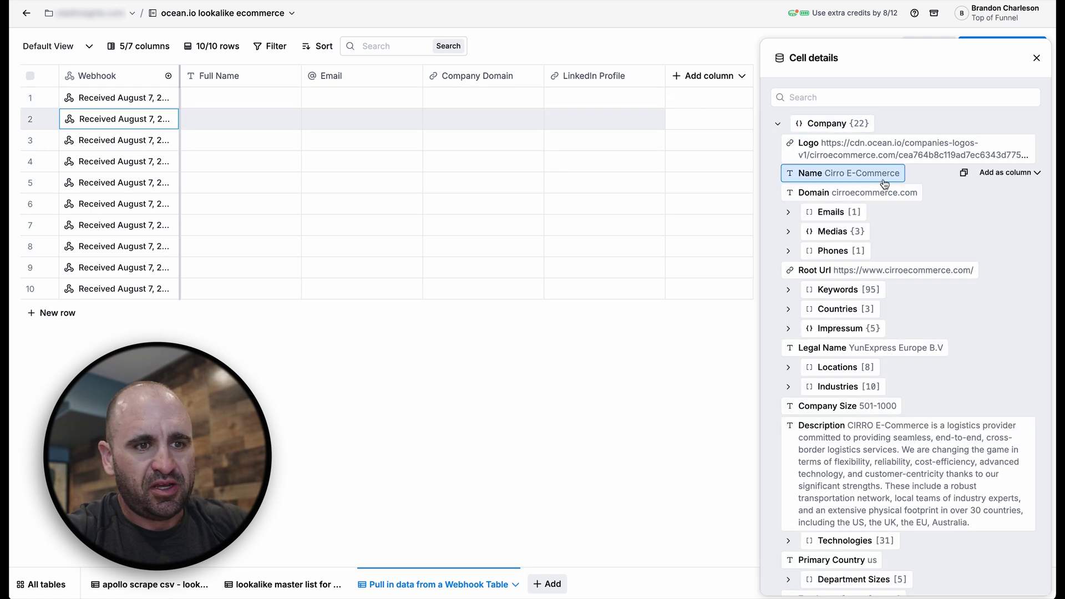
pyautogui.click(1036, 58)
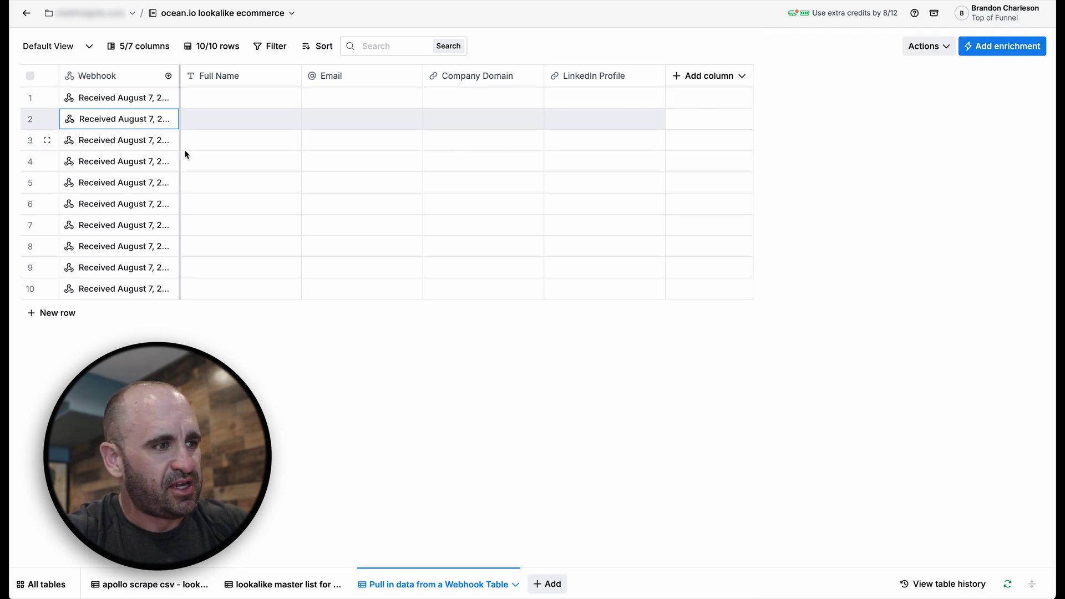
# Add the company Name field as a new 'Company Name' column
pyautogui.click(112, 101)
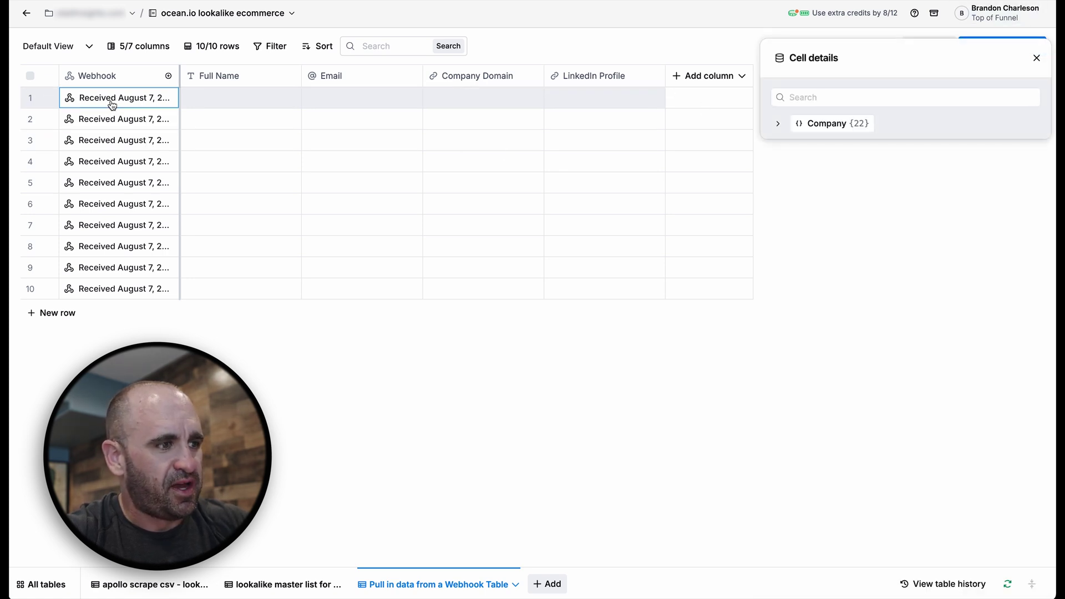
pyautogui.click(774, 125)
pyautogui.moveTo(941, 174)
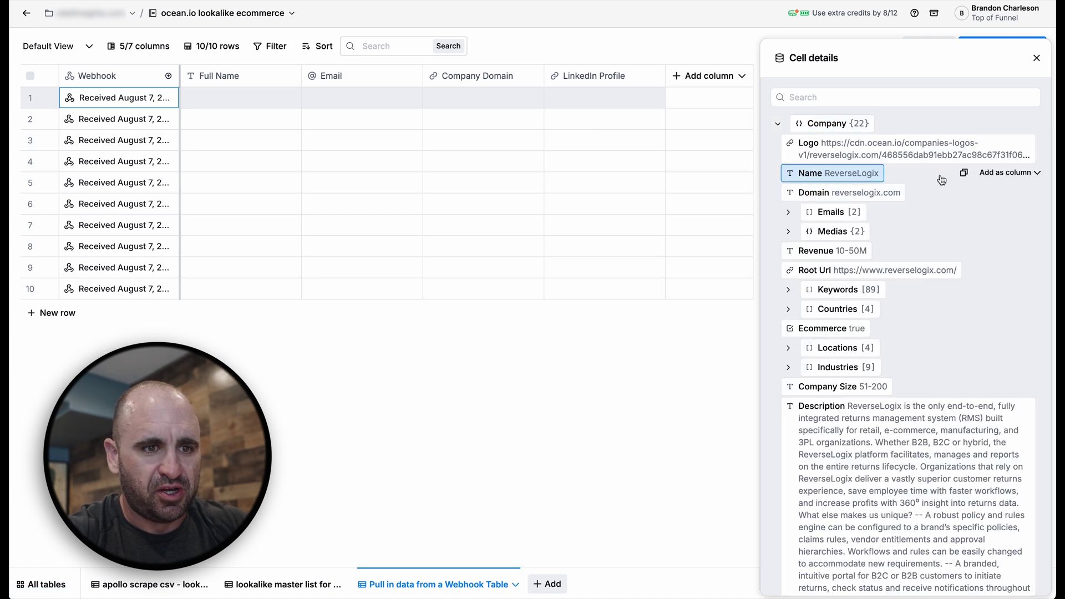
pyautogui.click(1002, 174)
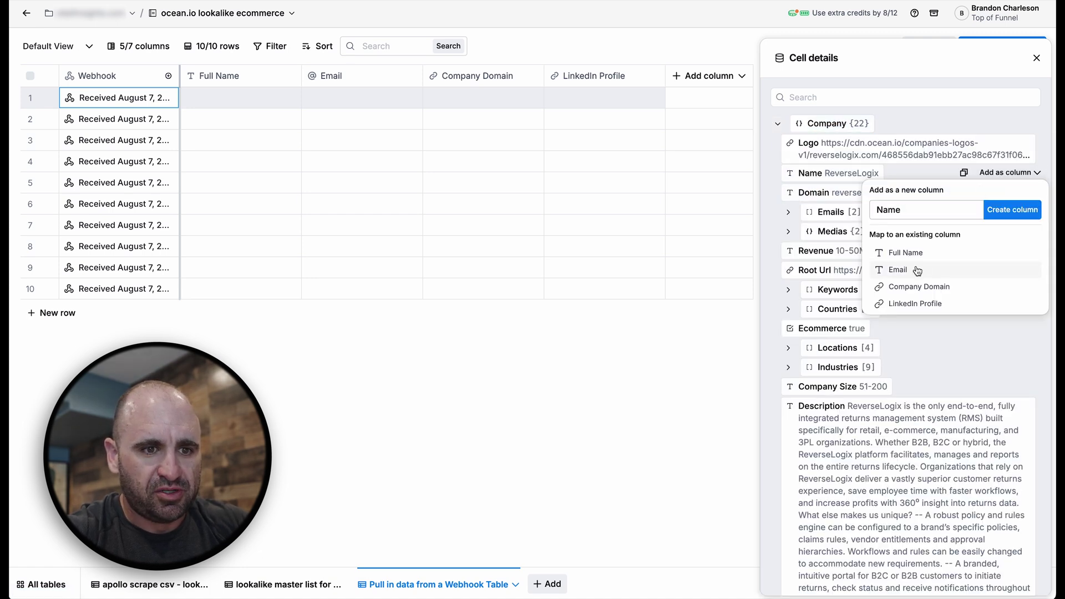
pyautogui.doubleClick(924, 217)
pyautogui.write('Company')
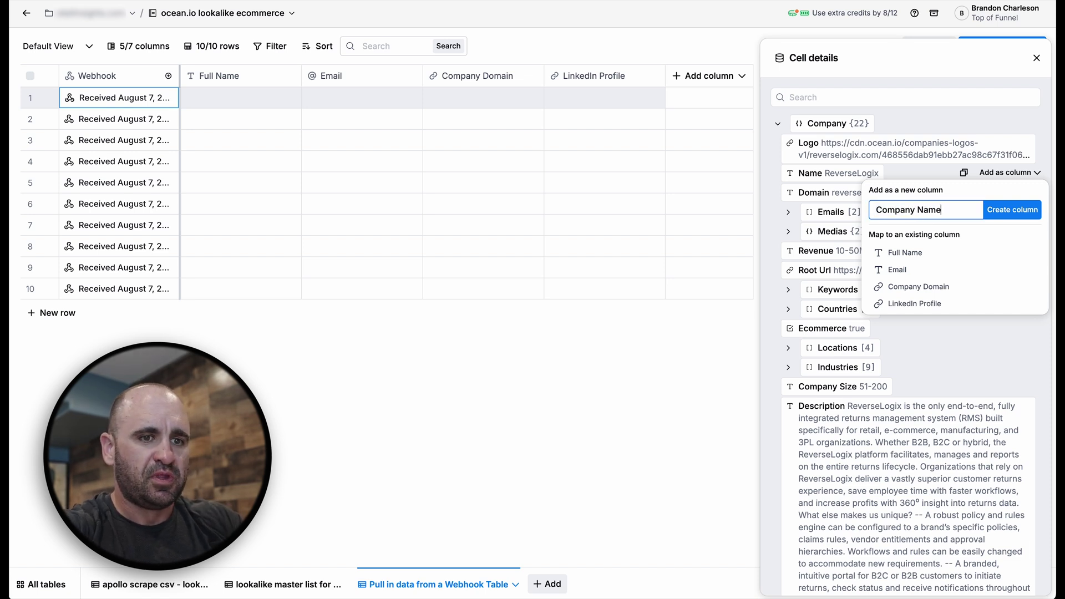
pyautogui.click(1010, 211)
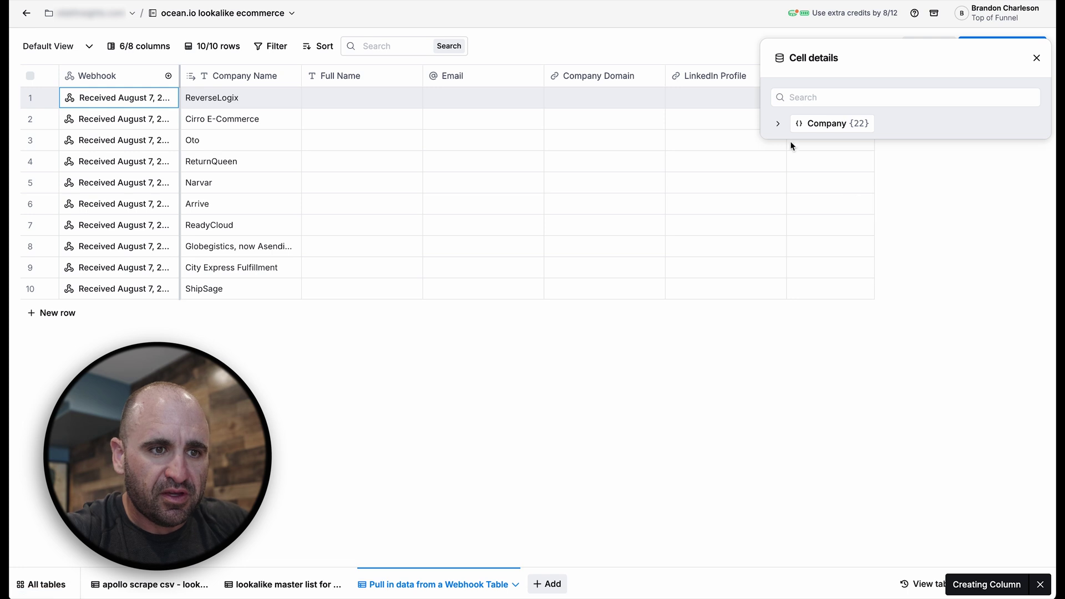
# Map the company Domain field into the existing Company Domain column
pyautogui.click(775, 124)
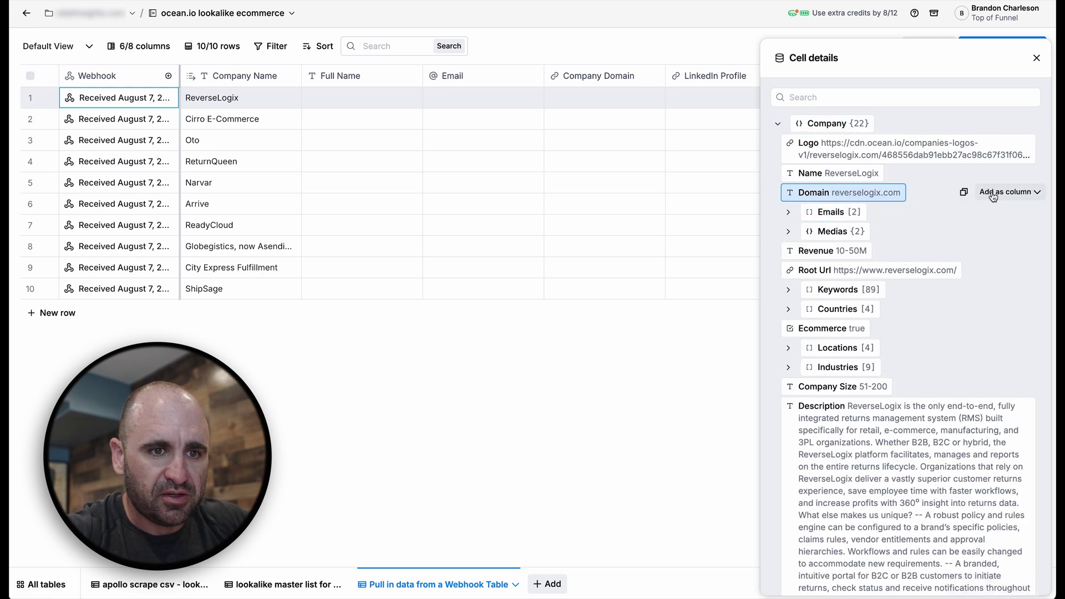
pyautogui.click(993, 192)
pyautogui.click(920, 323)
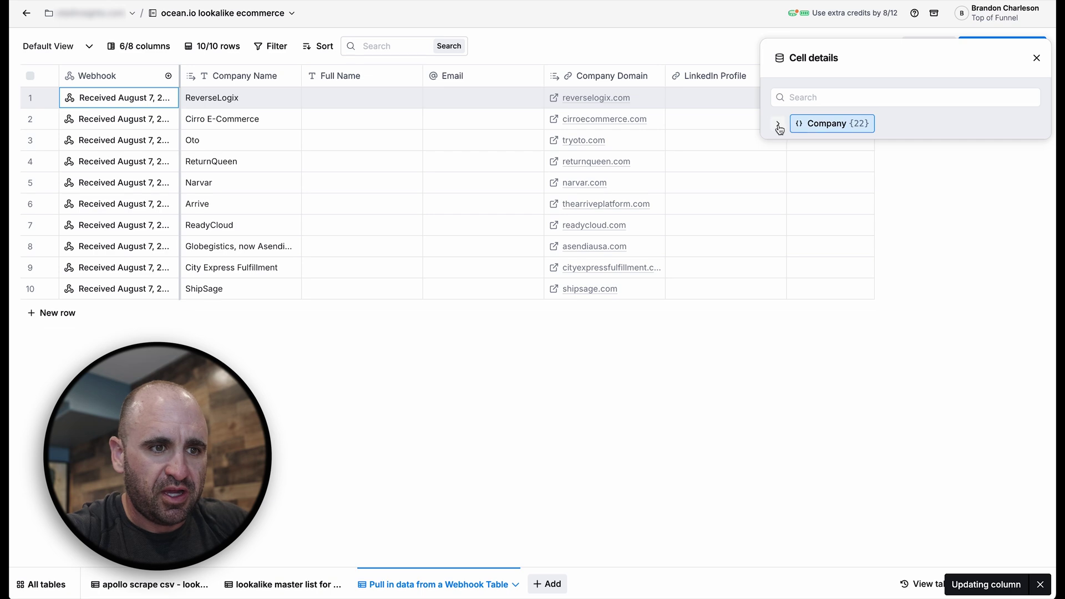
# Add the company Description field as a new Description column
pyautogui.click(778, 124)
pyautogui.scroll(-3, 855, 322)
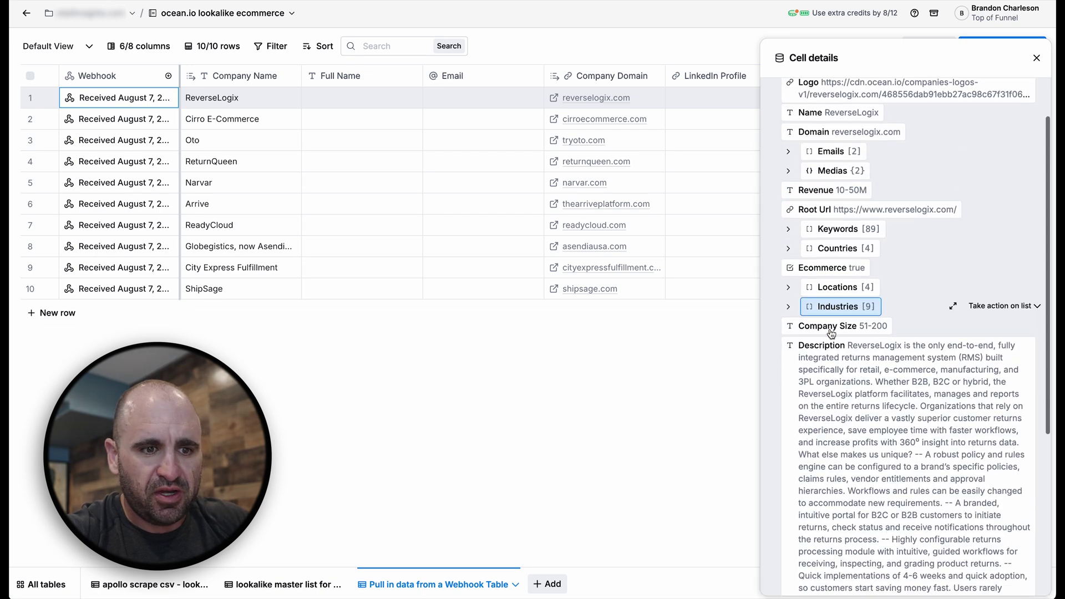
pyautogui.scroll(-6, 854, 322)
pyautogui.scroll(3, 855, 321)
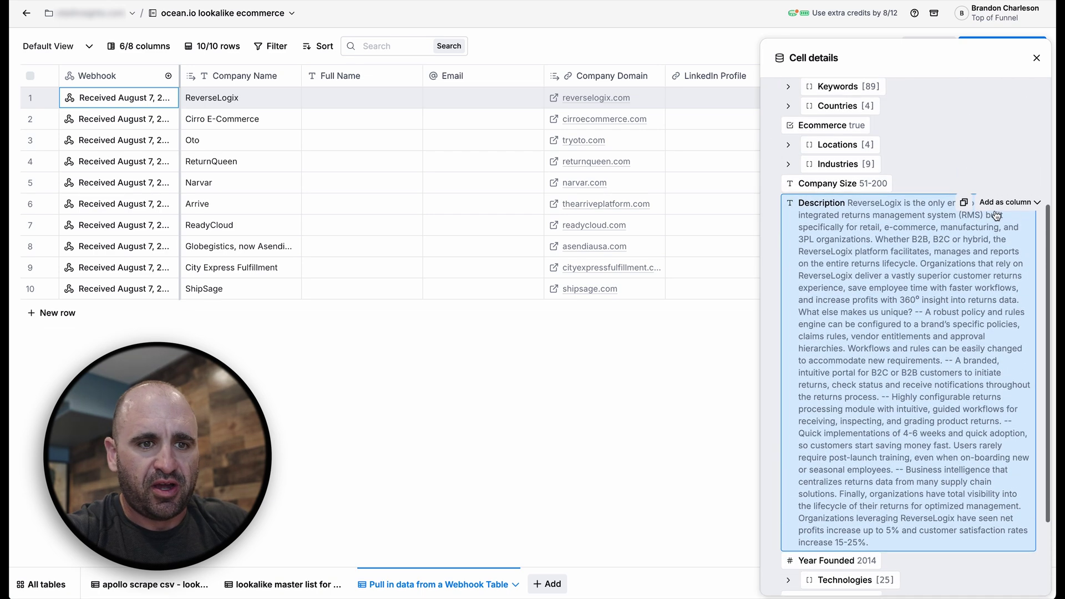
pyautogui.click(1018, 205)
pyautogui.click(1014, 239)
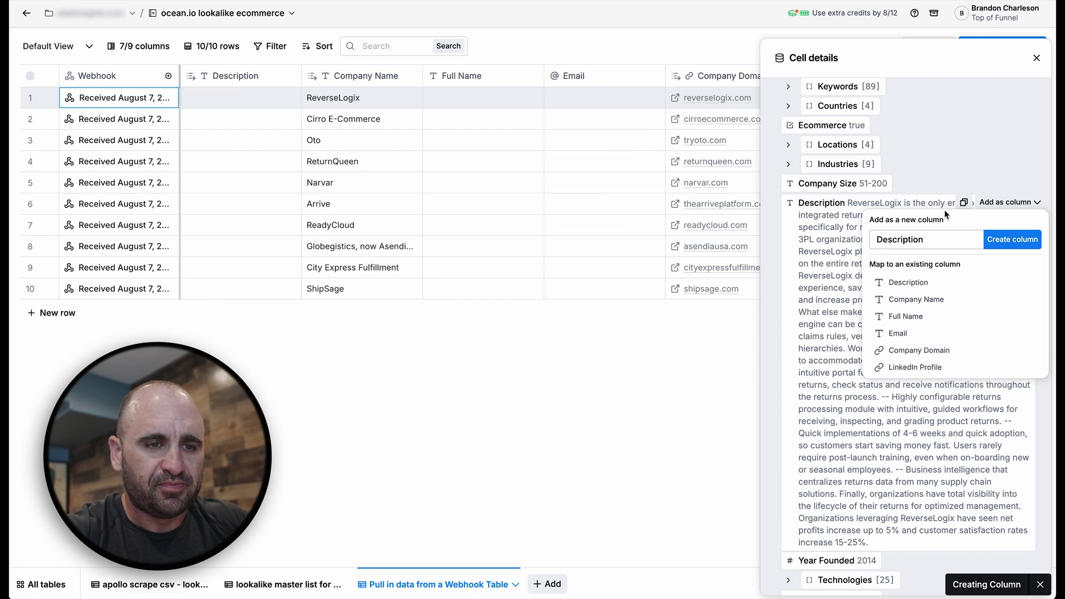
pyautogui.click(1036, 58)
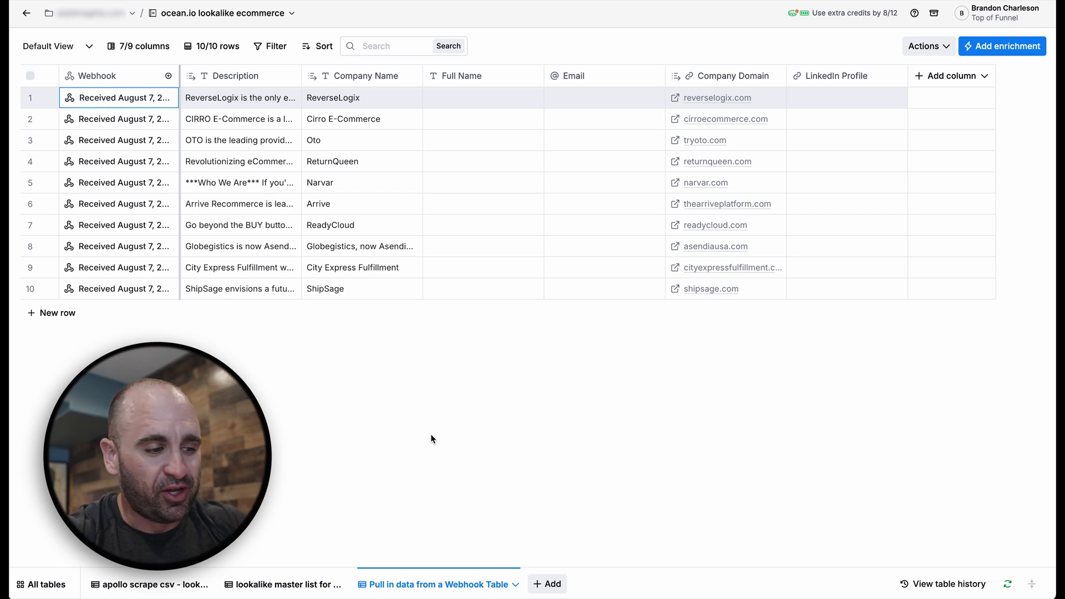
pyautogui.click(286, 584)
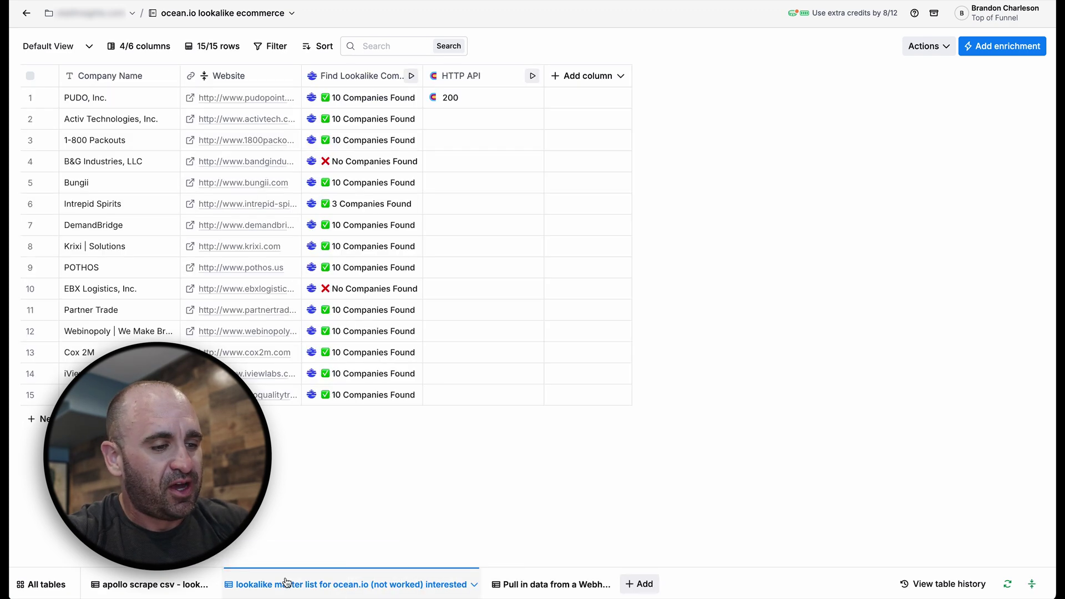
pyautogui.click(516, 584)
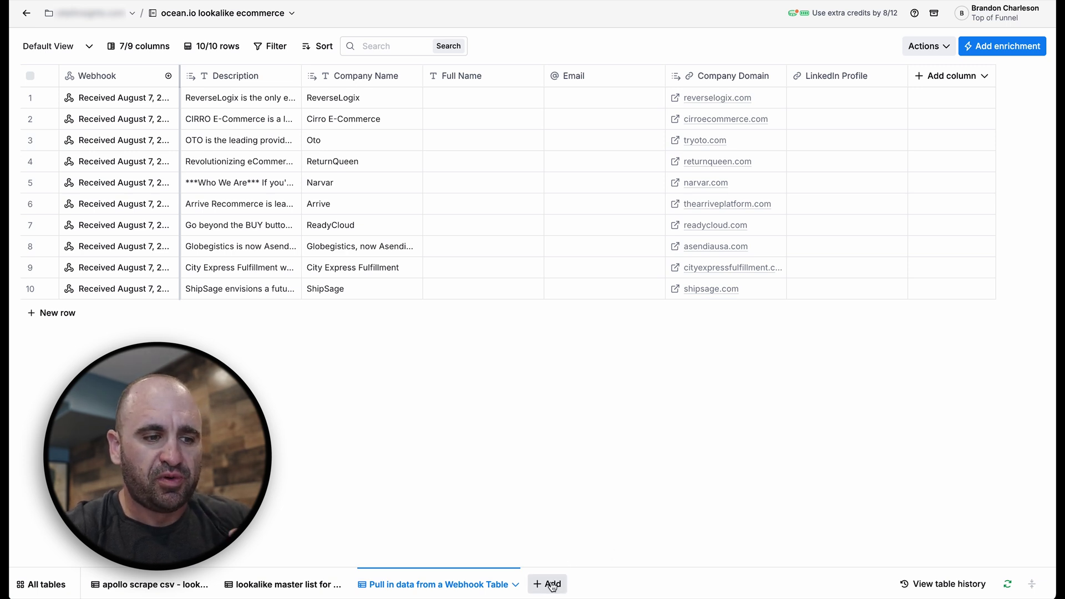
# Start Actions > Find people at these companies, then exit without running the search
pyautogui.click(920, 47)
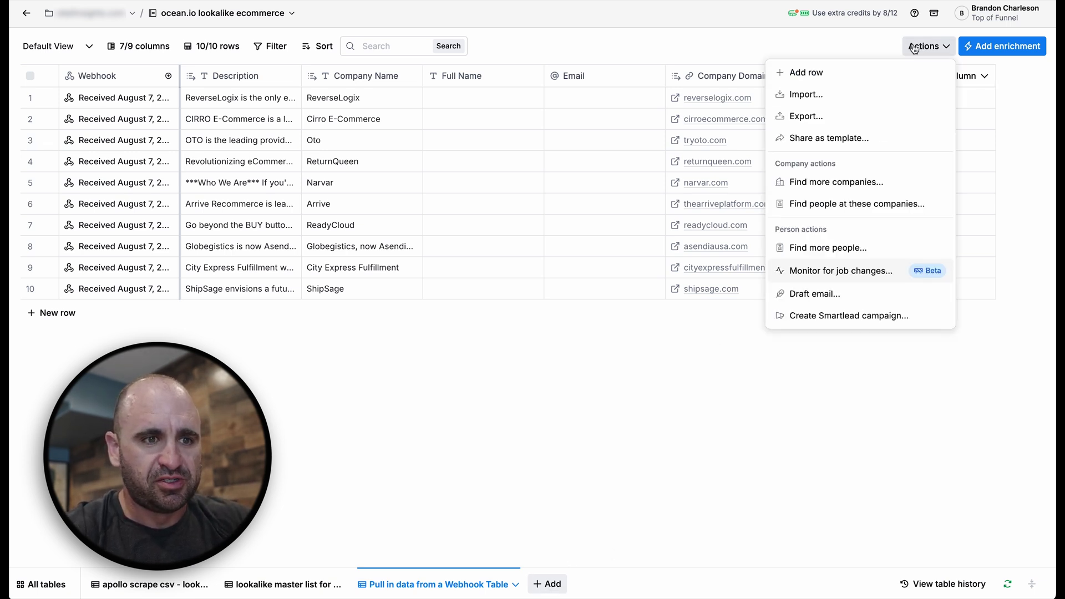
pyautogui.click(837, 205)
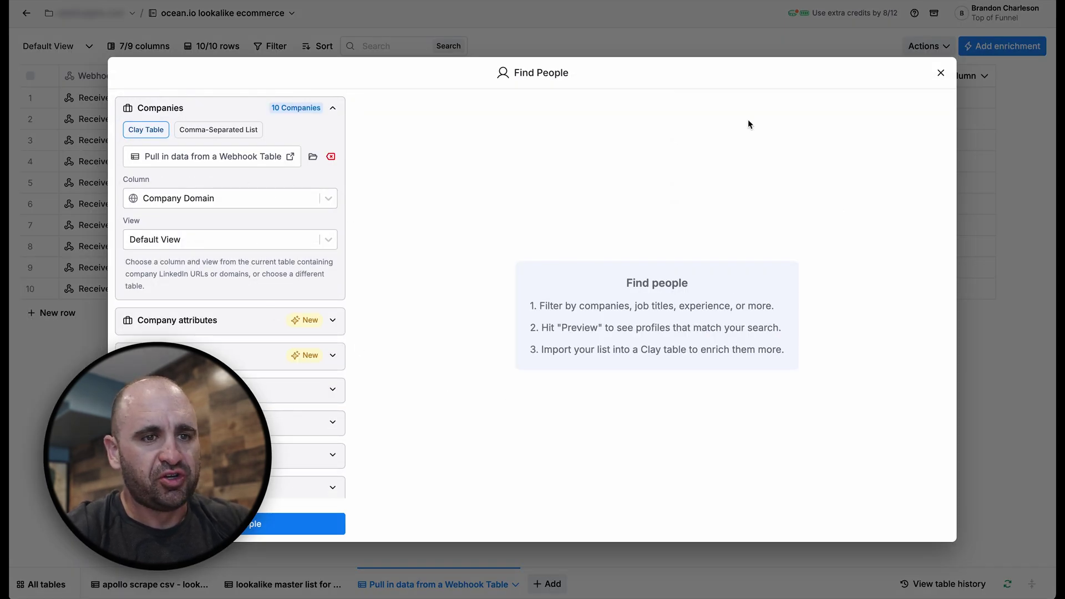
pyautogui.click(941, 73)
pyautogui.click(641, 203)
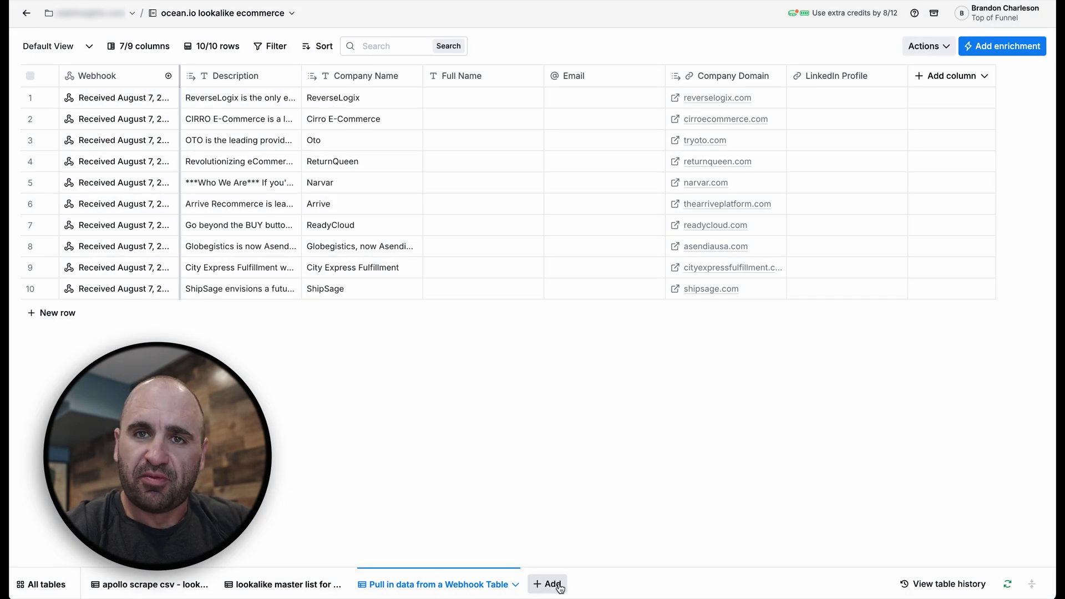
# Rename the Pull in data from a Webhook table to 'Webhook Companies' from its tab menu
pyautogui.click(415, 592)
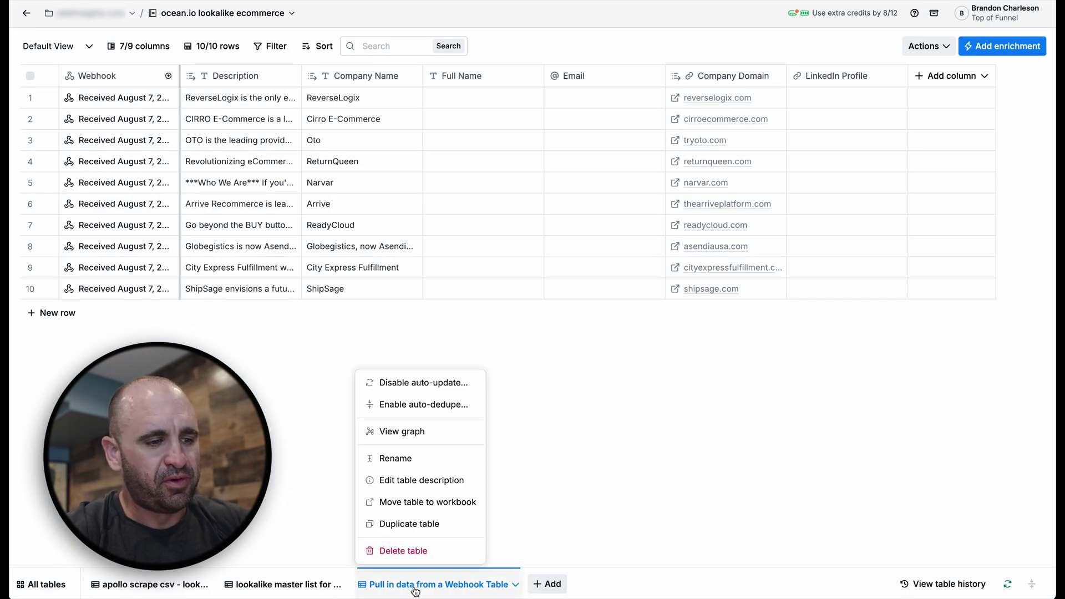
pyautogui.click(409, 465)
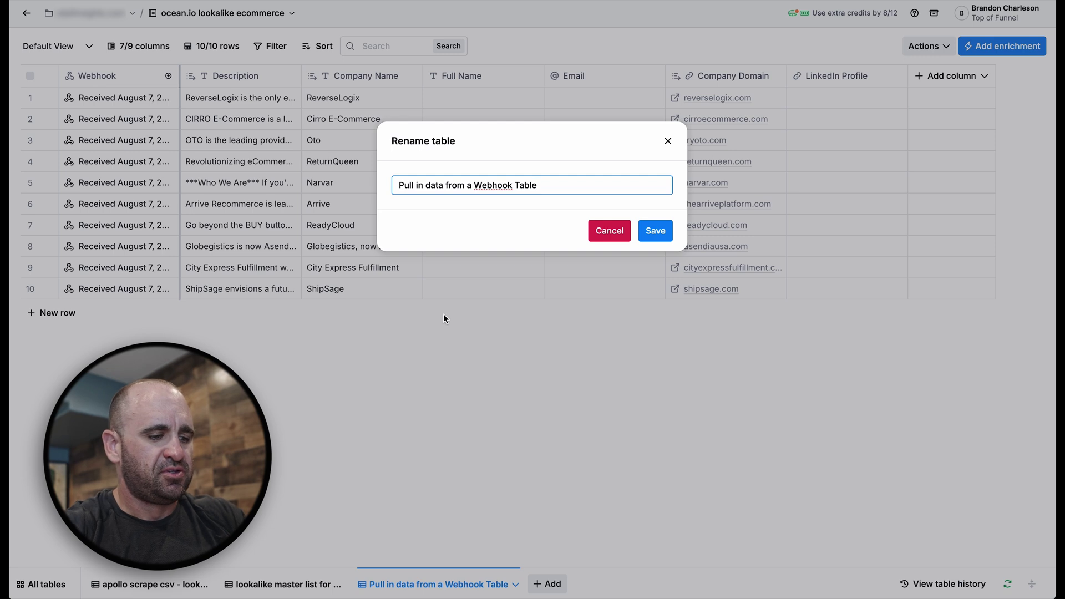
pyautogui.hotkey('ctrl', 'a')
pyautogui.write('Webhook Compani')
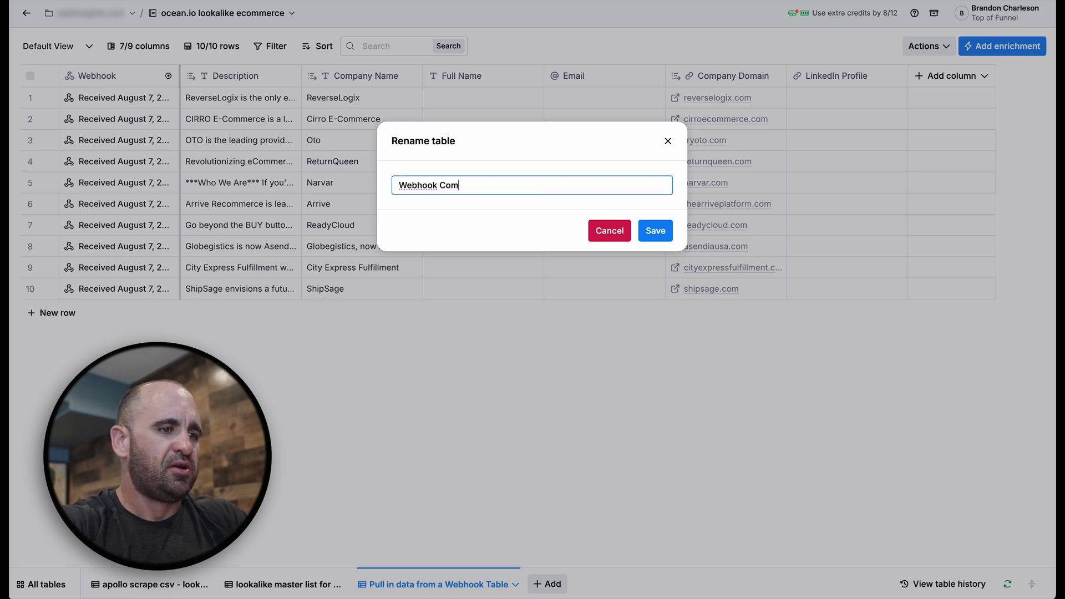
pyautogui.press('Return')
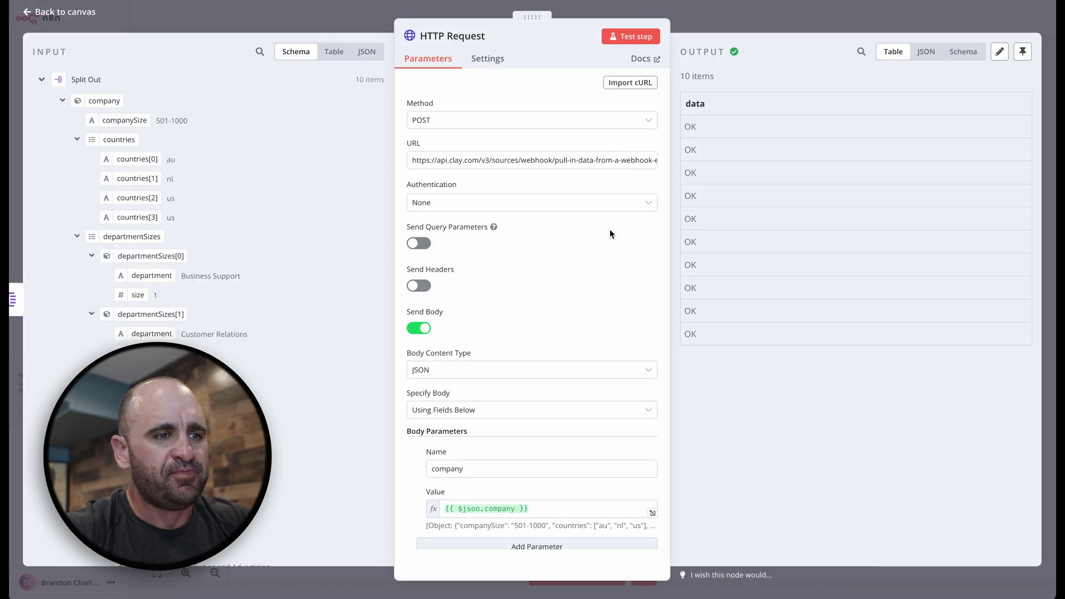
# Open n8n's Webhook node and copy its Production URL
pyautogui.click(743, 15)
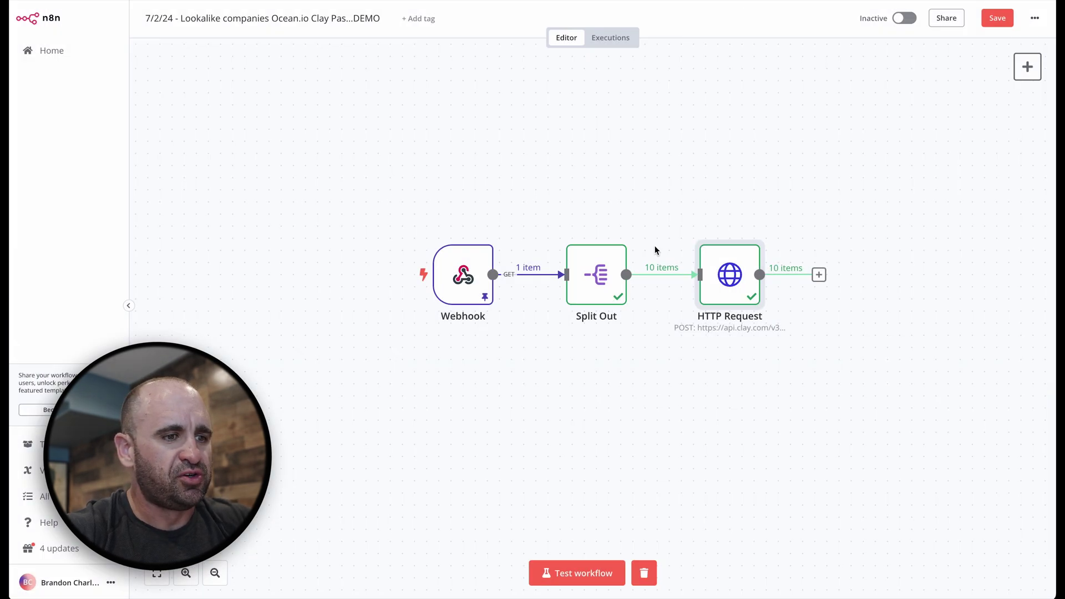
pyautogui.doubleClick(463, 275)
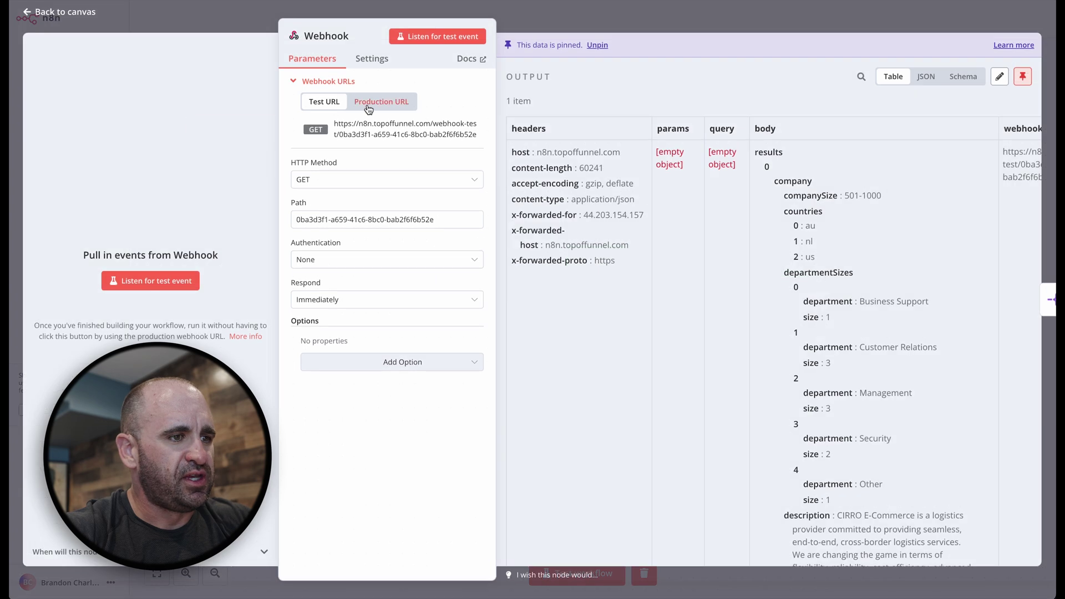
pyautogui.click(369, 106)
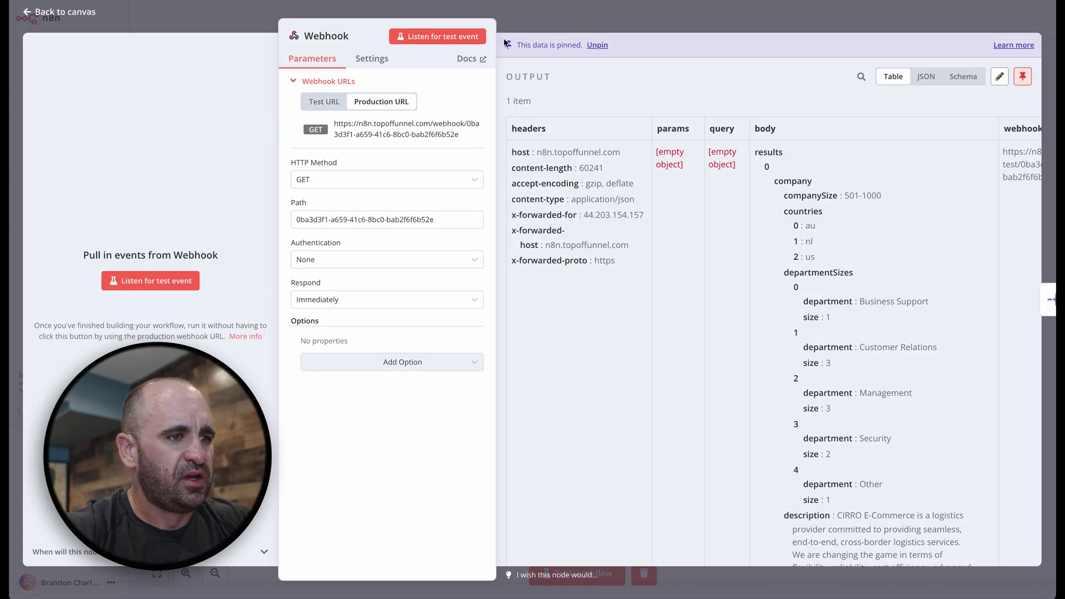
pyautogui.click(405, 130)
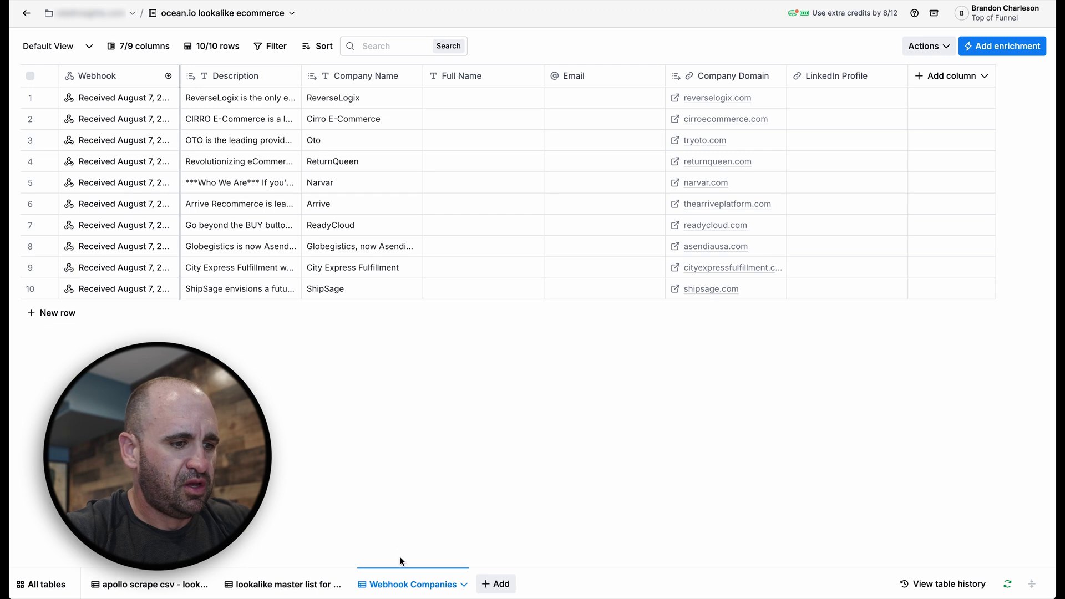
# Paste the production webhook URL into the lookalike master list's HTTP API Endpoint setting
pyautogui.click(410, 584)
pyautogui.click(280, 518)
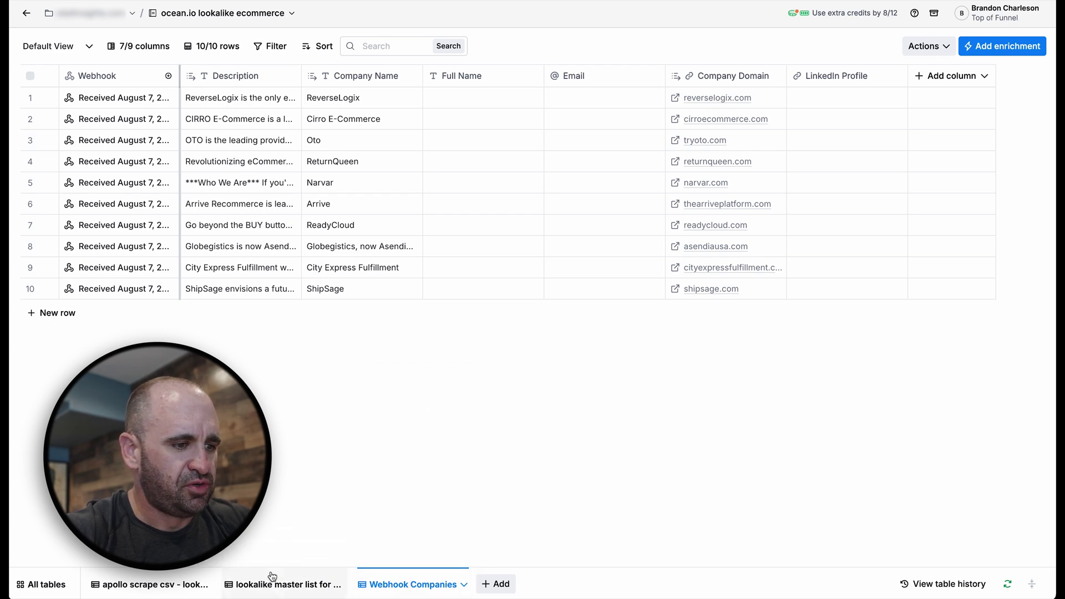
pyautogui.click(268, 582)
pyautogui.click(448, 76)
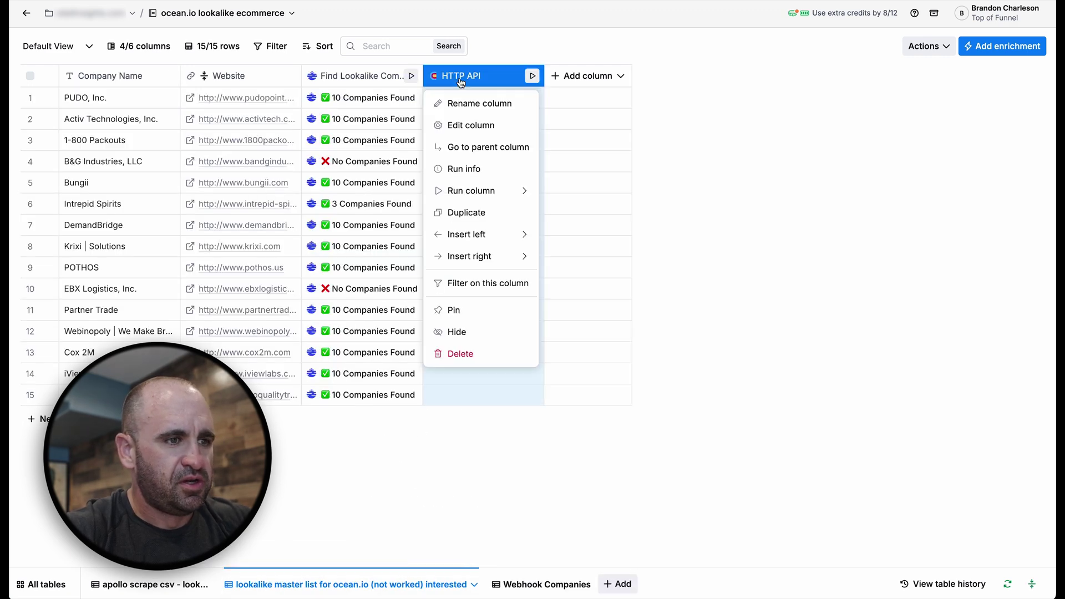
pyautogui.click(466, 124)
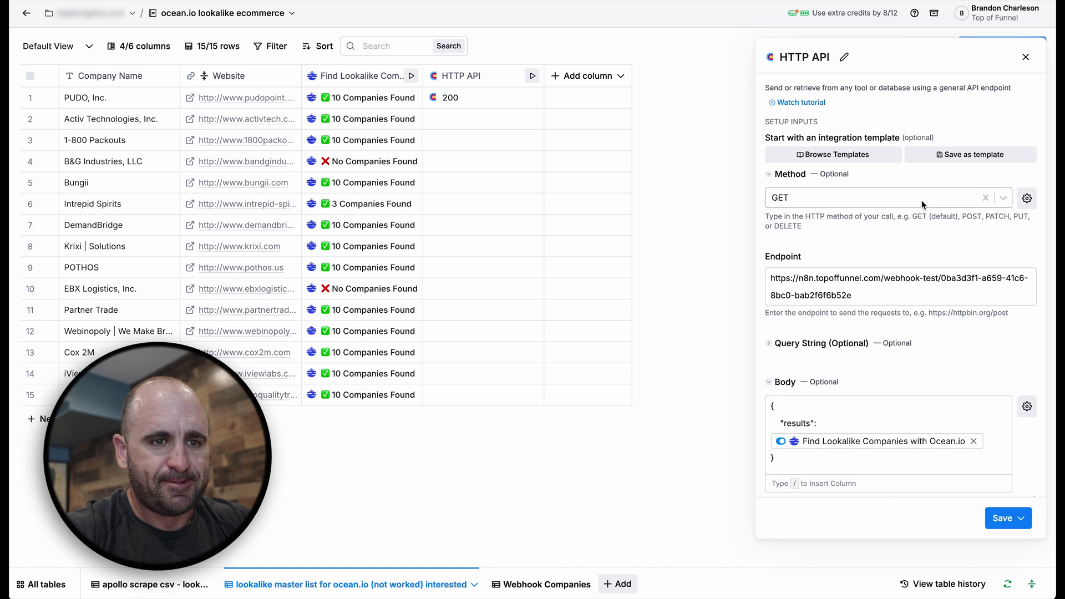
pyautogui.doubleClick(885, 274)
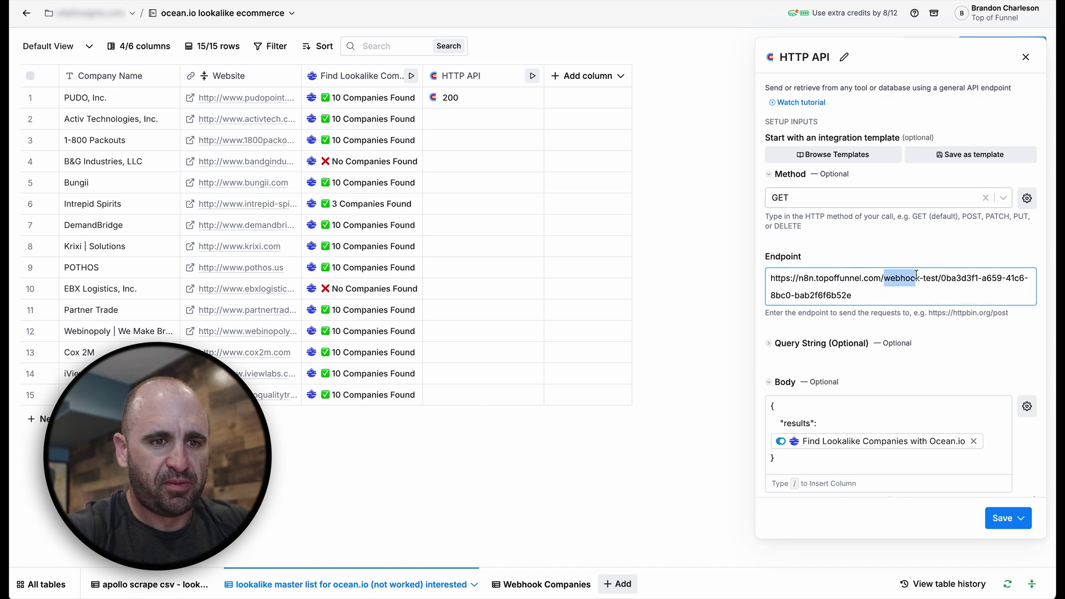
pyautogui.moveTo(932, 288); pyautogui.dragTo(763, 279)
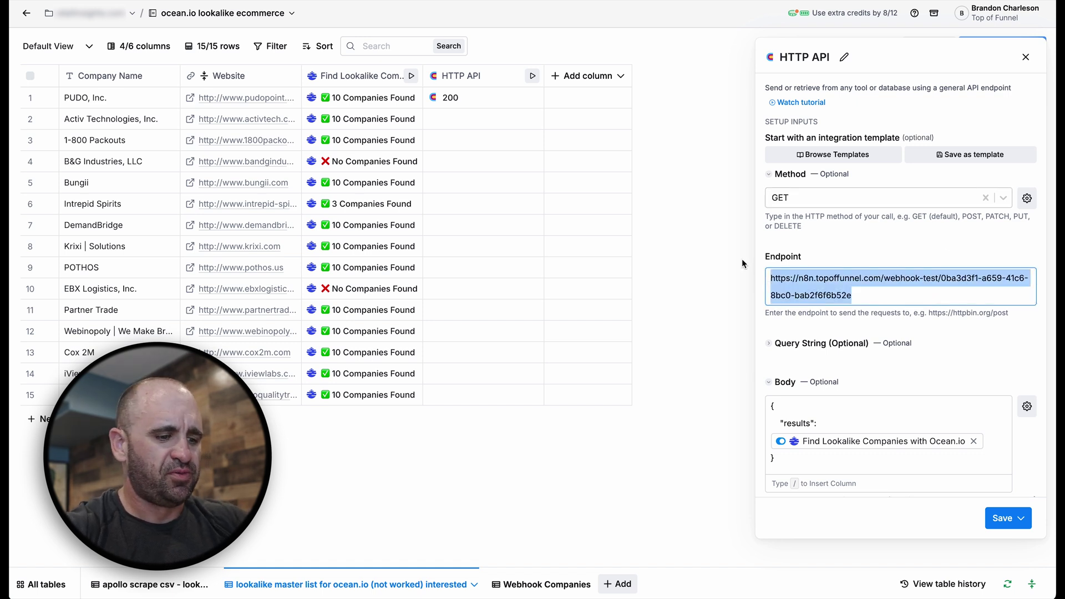
pyautogui.hotkey('ctrl', 'v')
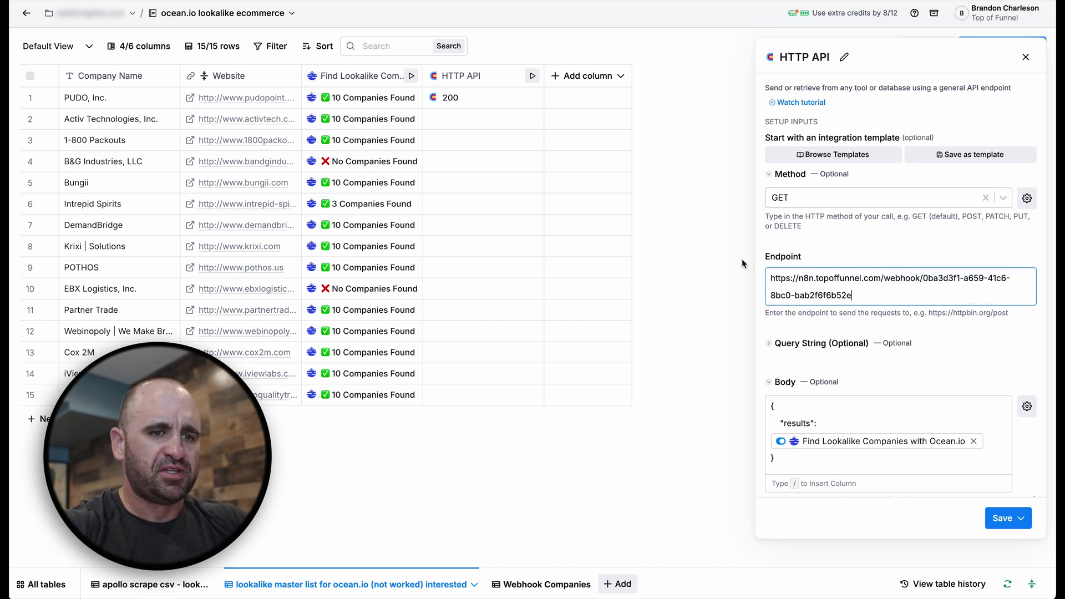
pyautogui.click(1010, 520)
# Save the HTTP API column without running, then switch the n8n workflow to Active
pyautogui.click(943, 491)
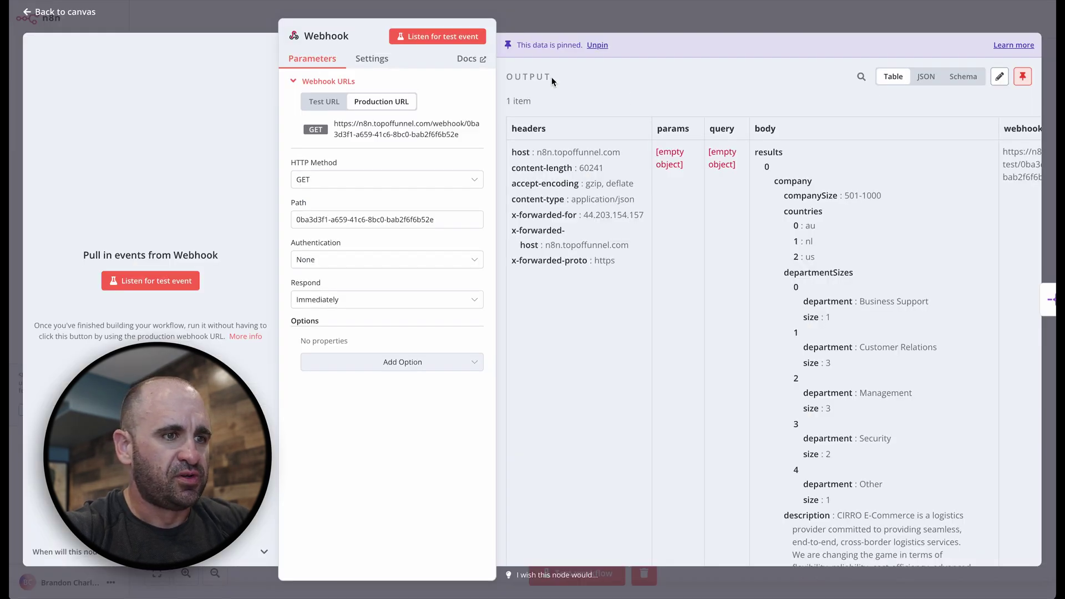
pyautogui.click(563, 20)
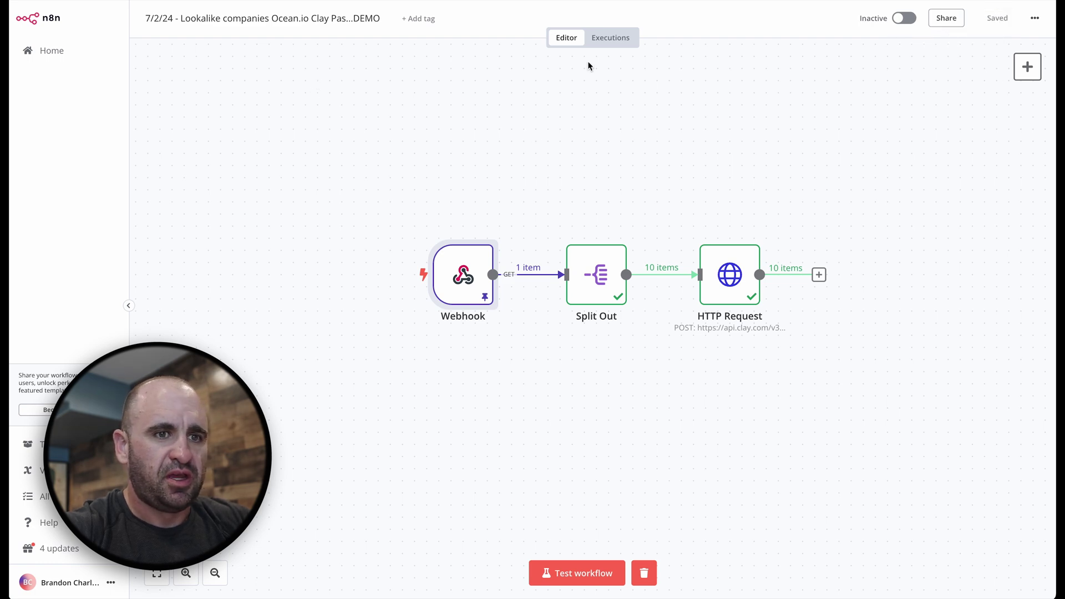
pyautogui.click(903, 19)
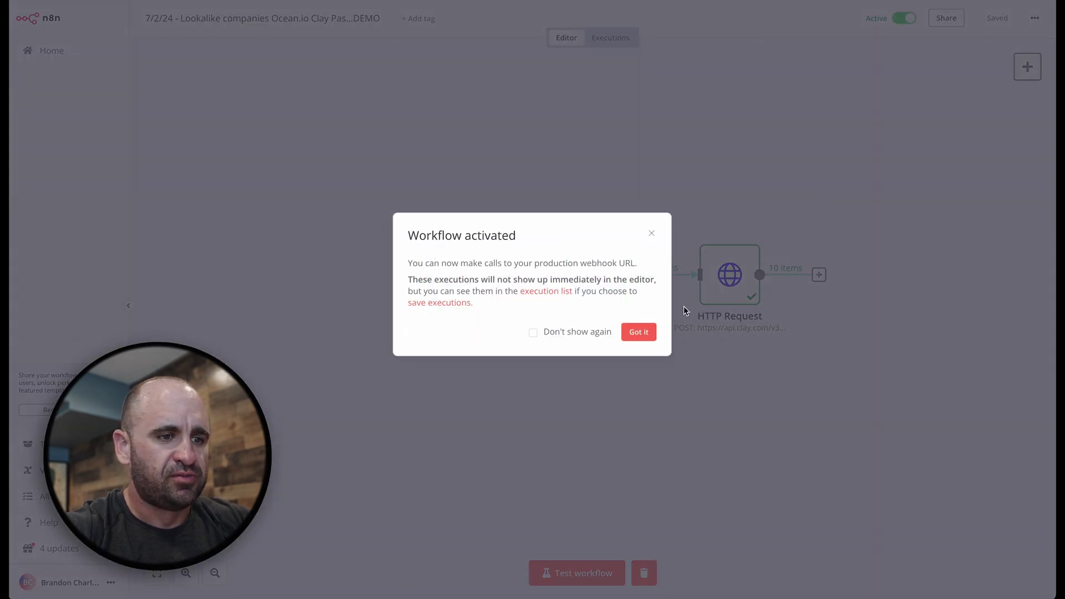
pyautogui.click(641, 328)
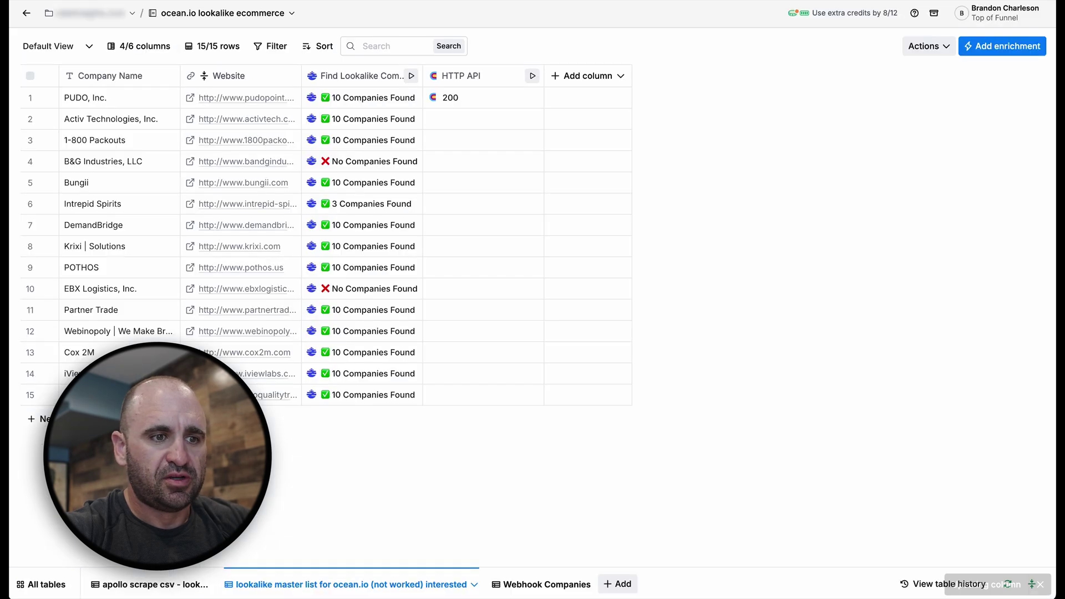
# Run the HTTP API column on all unrun lookalike rows, then review the 53-row Webhook Companies table
pyautogui.click(533, 76)
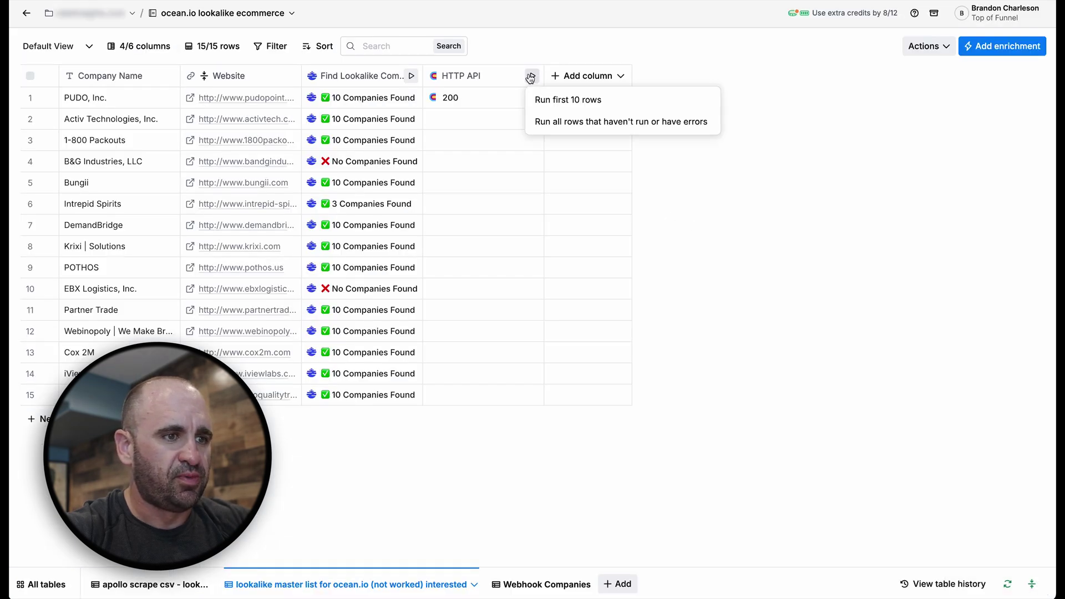
pyautogui.click(544, 116)
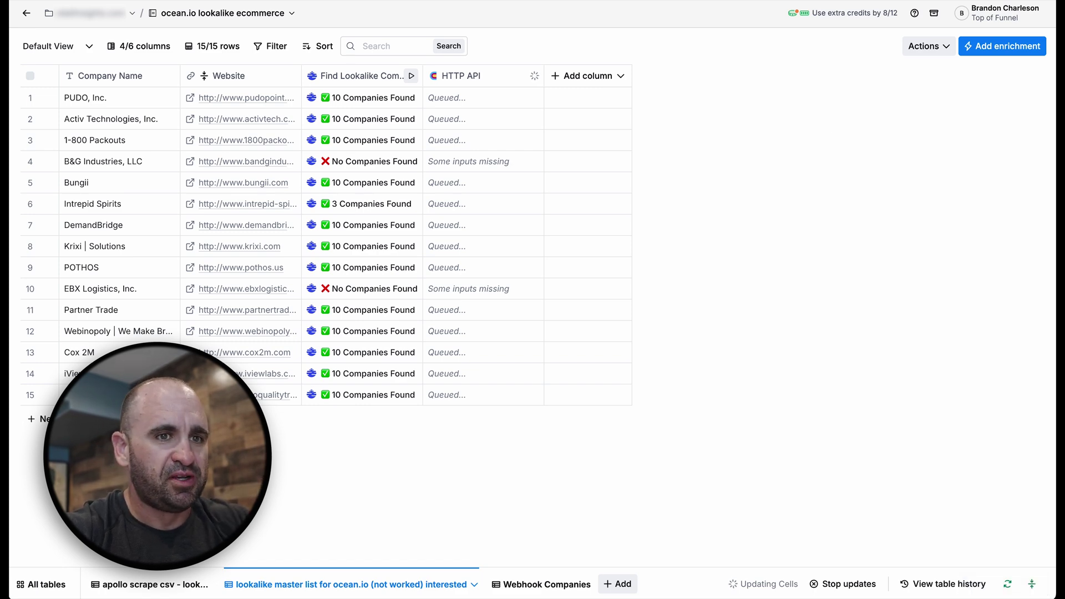
pyautogui.click(546, 584)
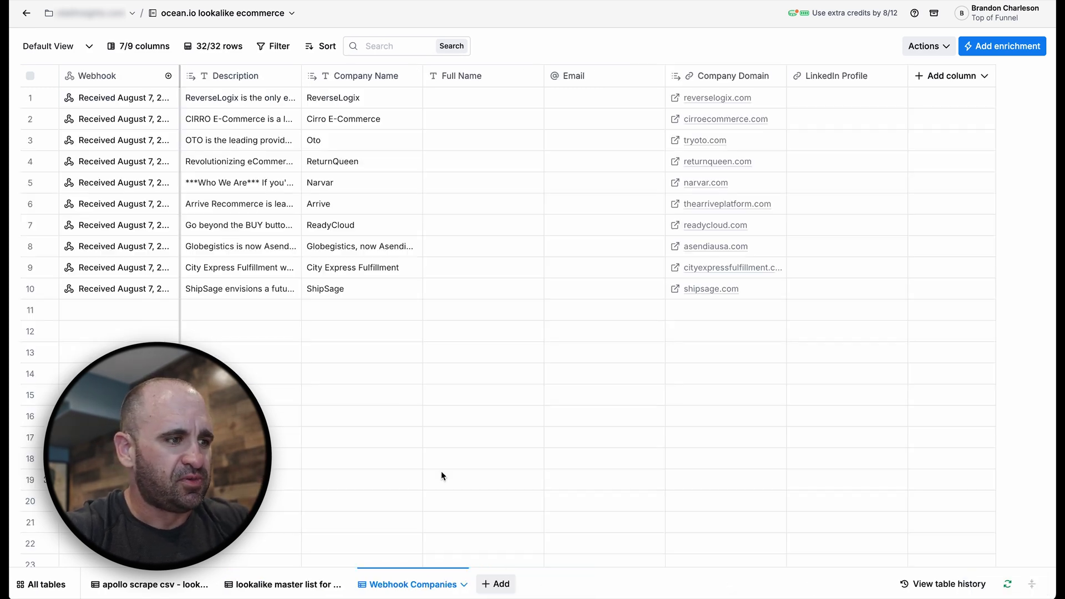
pyautogui.scroll(-1, 397, 411)
pyautogui.scroll(-10, 397, 407)
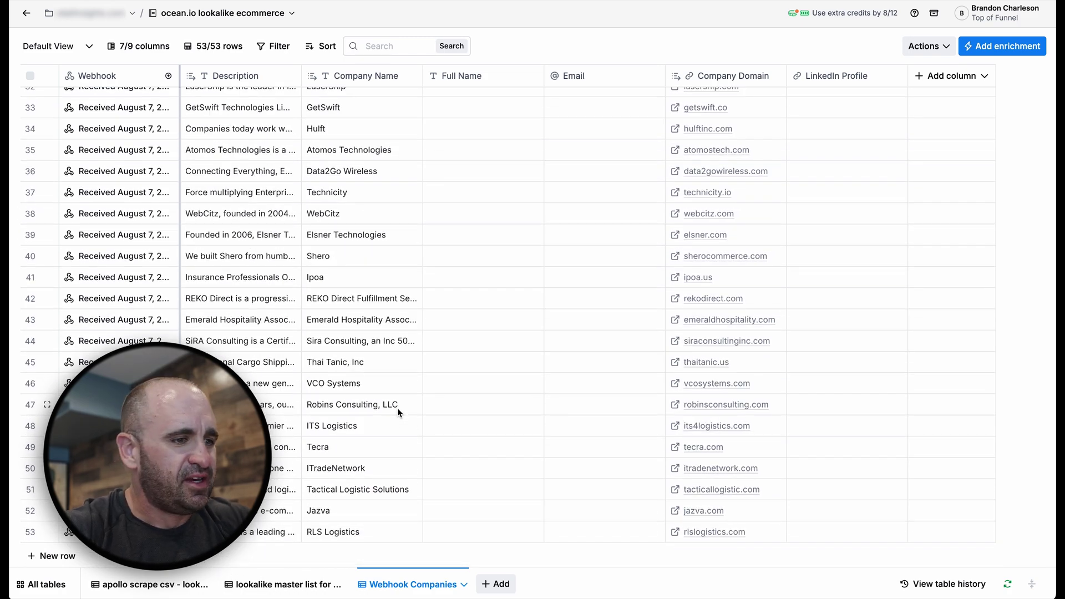
pyautogui.scroll(10, 397, 408)
pyautogui.scroll(-10, 381, 267)
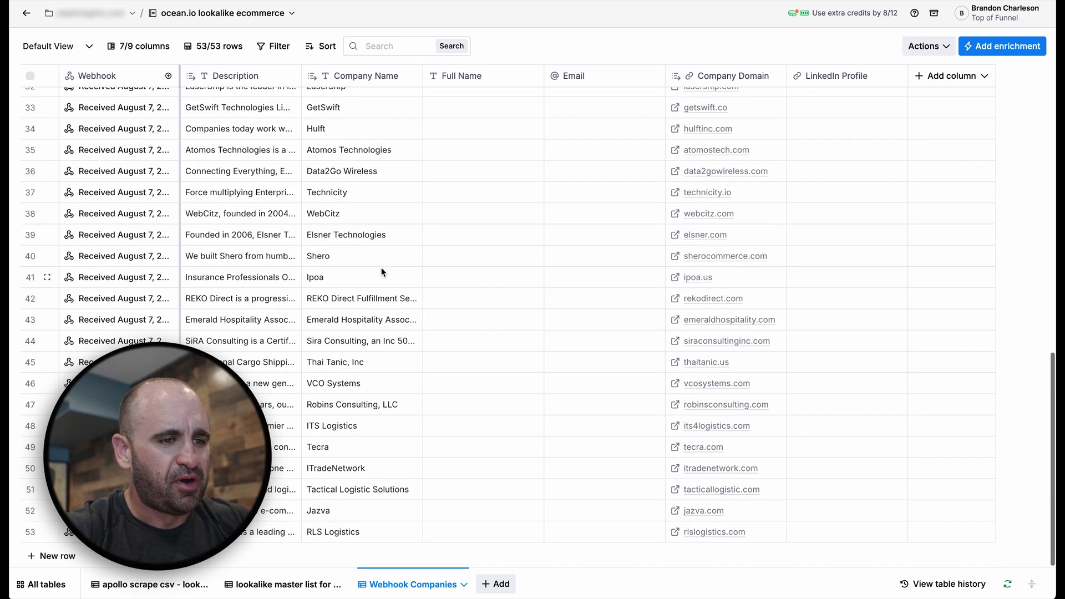
pyautogui.scroll(10, 381, 268)
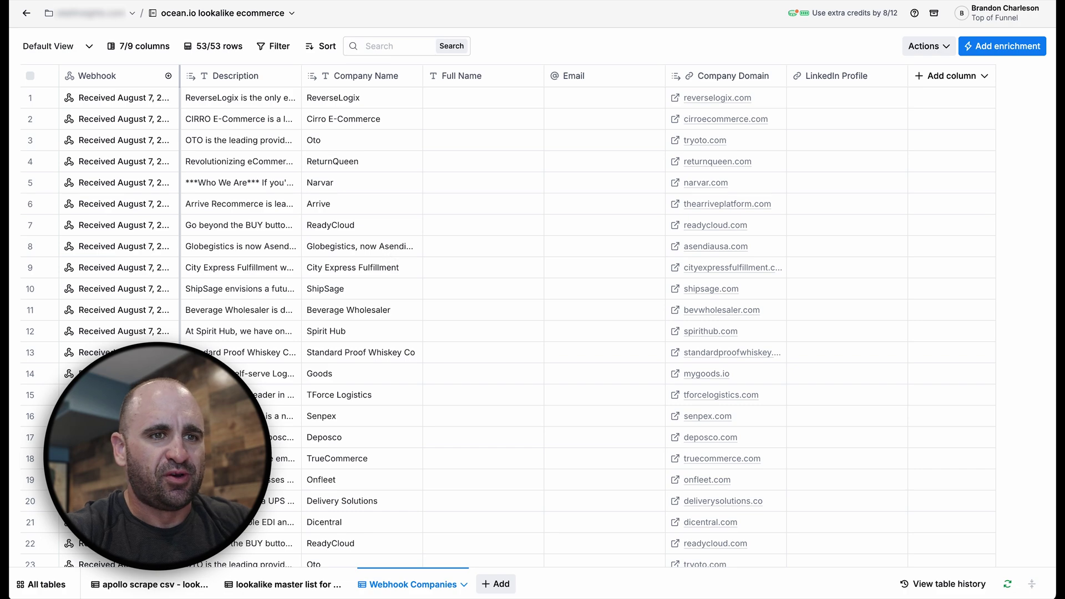